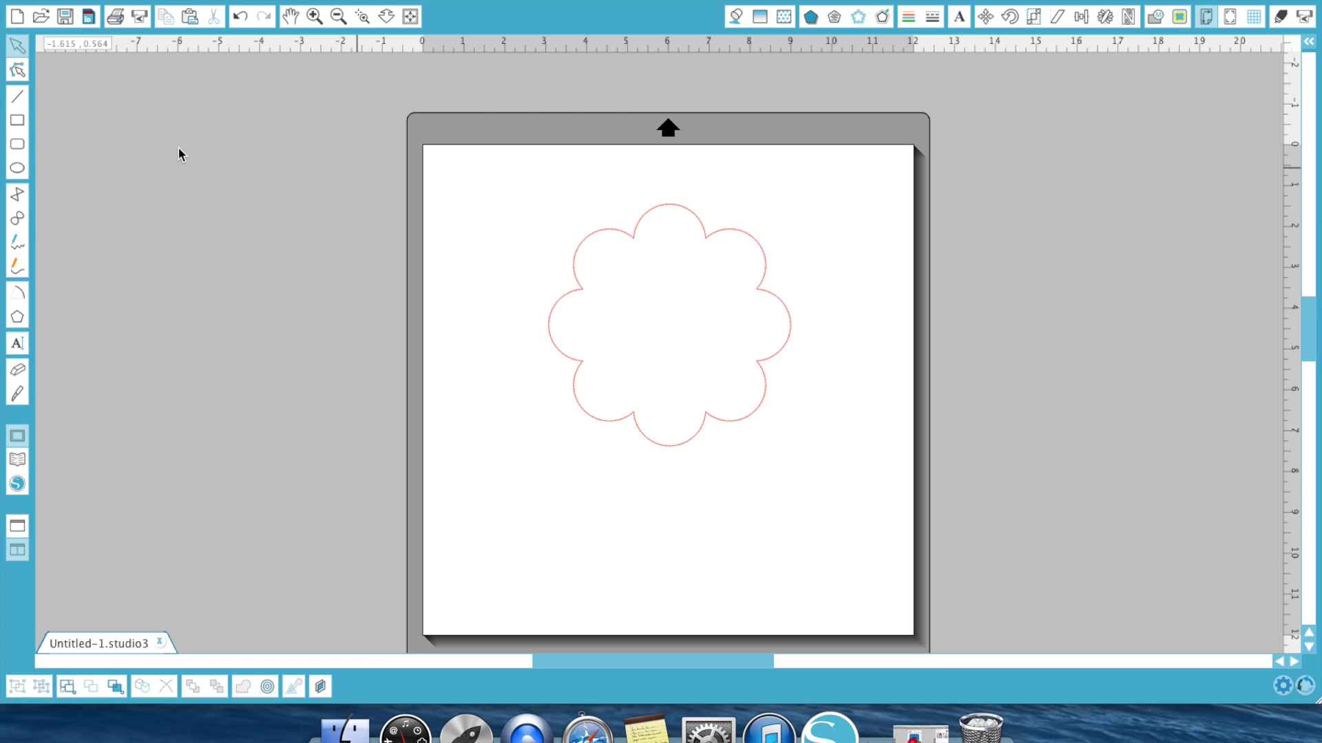
Check the program version in the About box, then drag the flower up and left on the mat
left_click(131, 7)
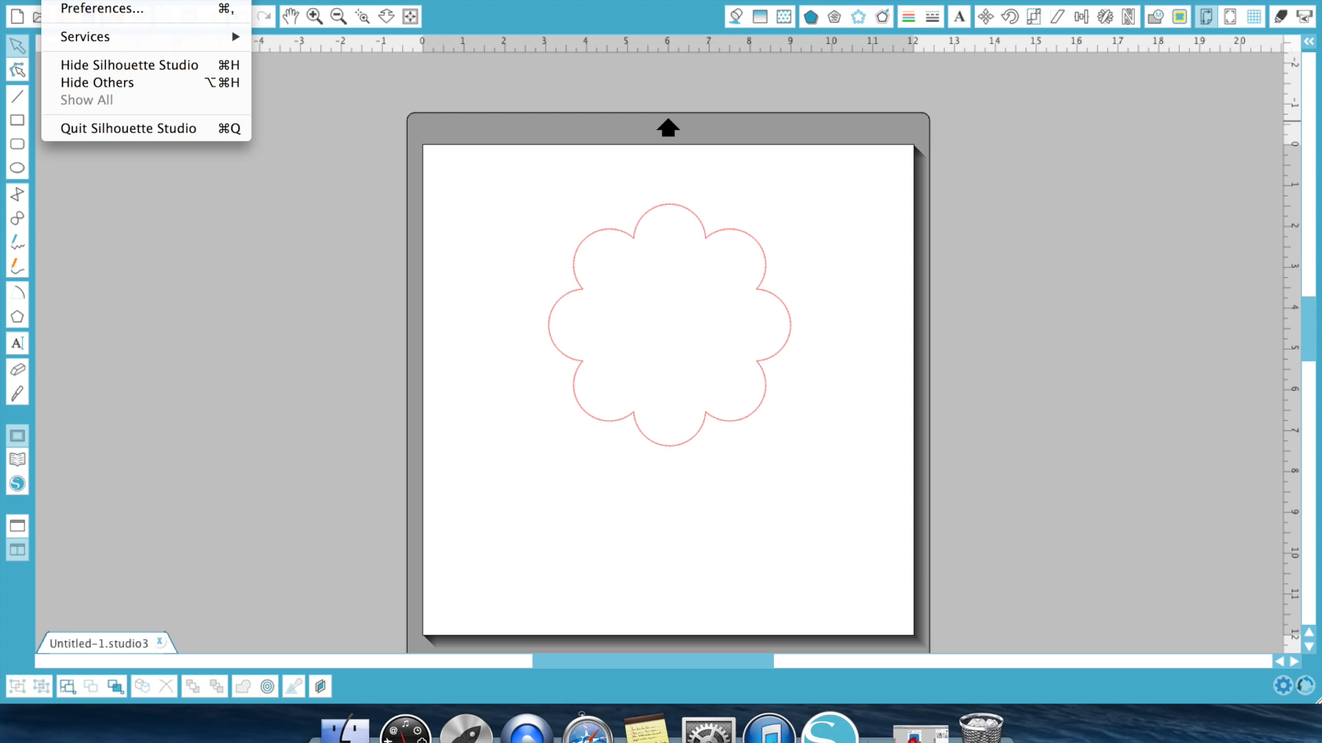
left_click(132, 3)
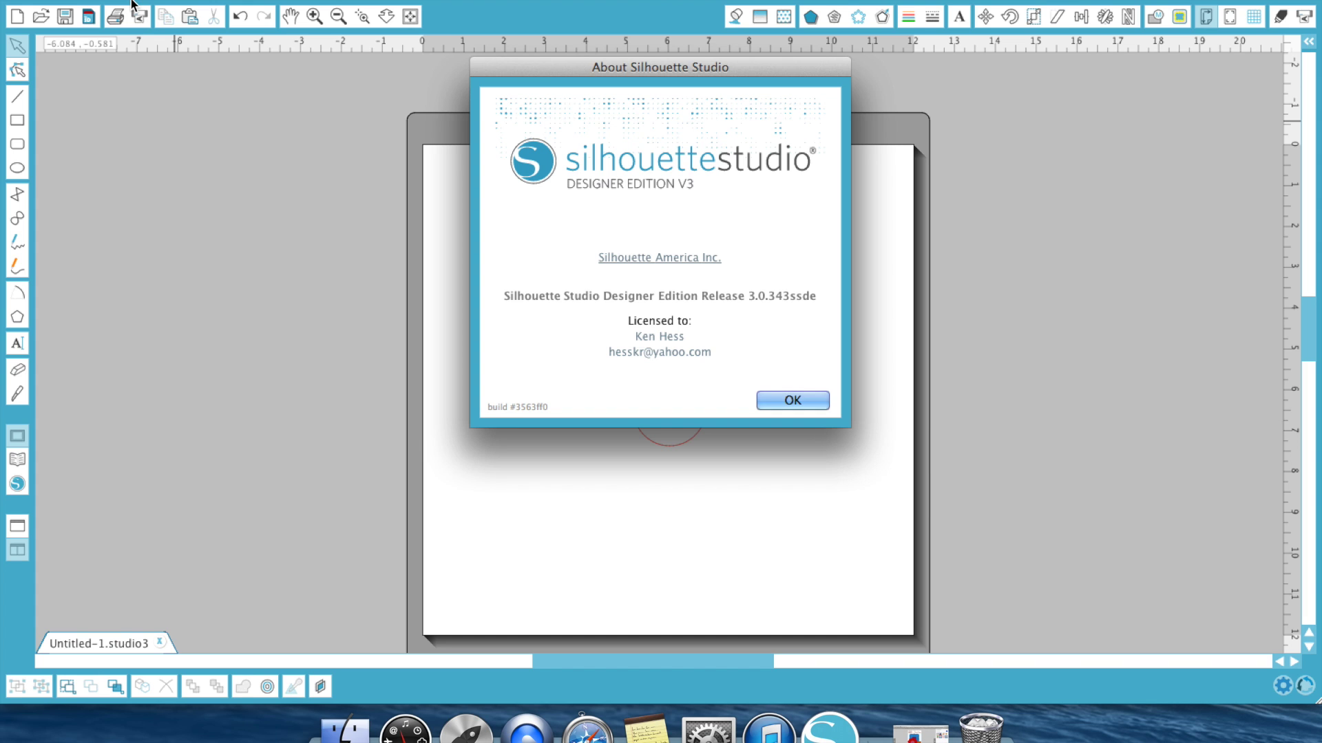
left_click(793, 401)
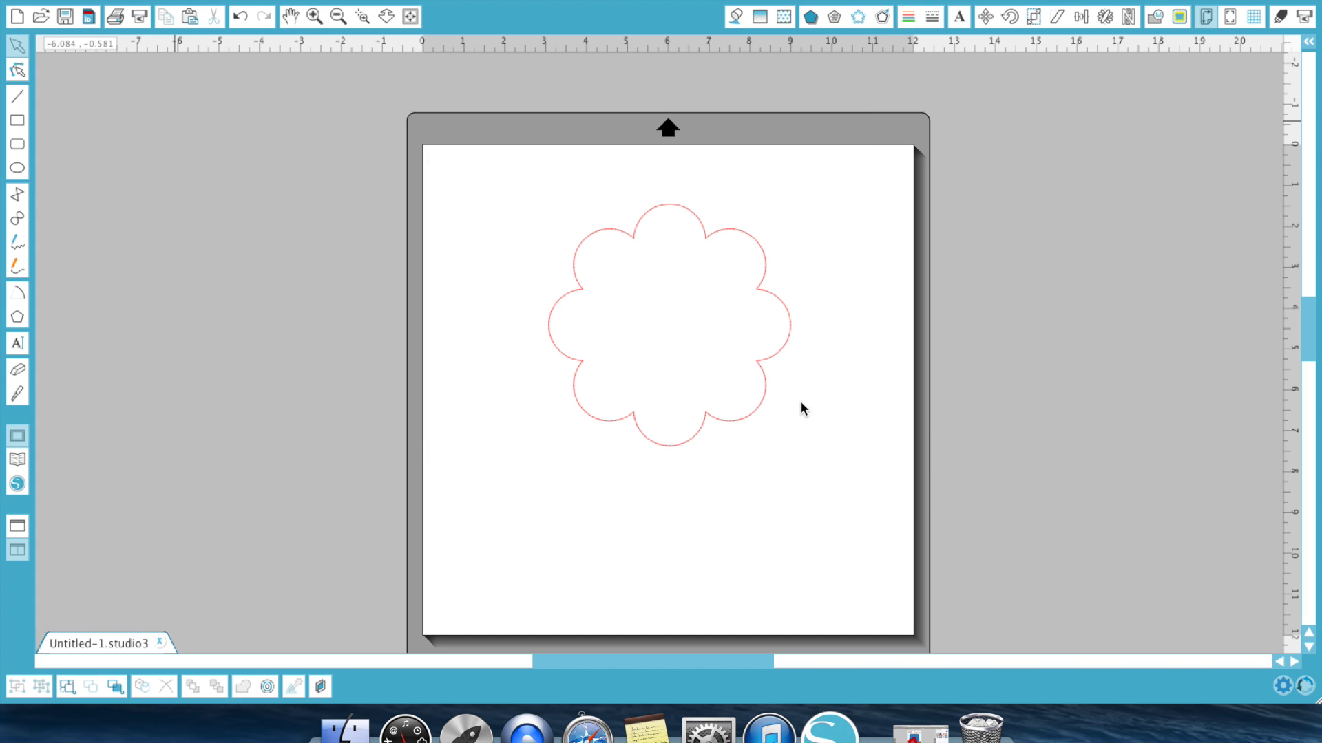
left_click_drag(698, 212, 606, 185)
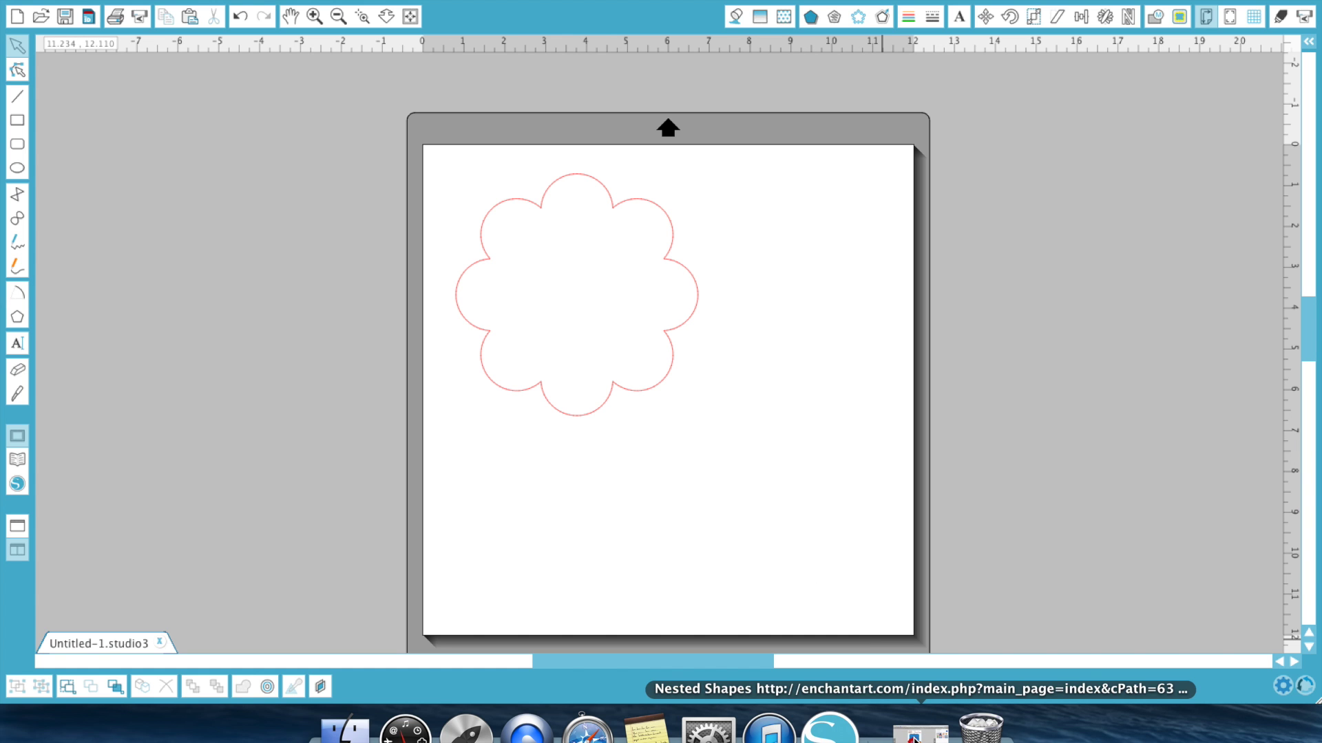
left_click(915, 734)
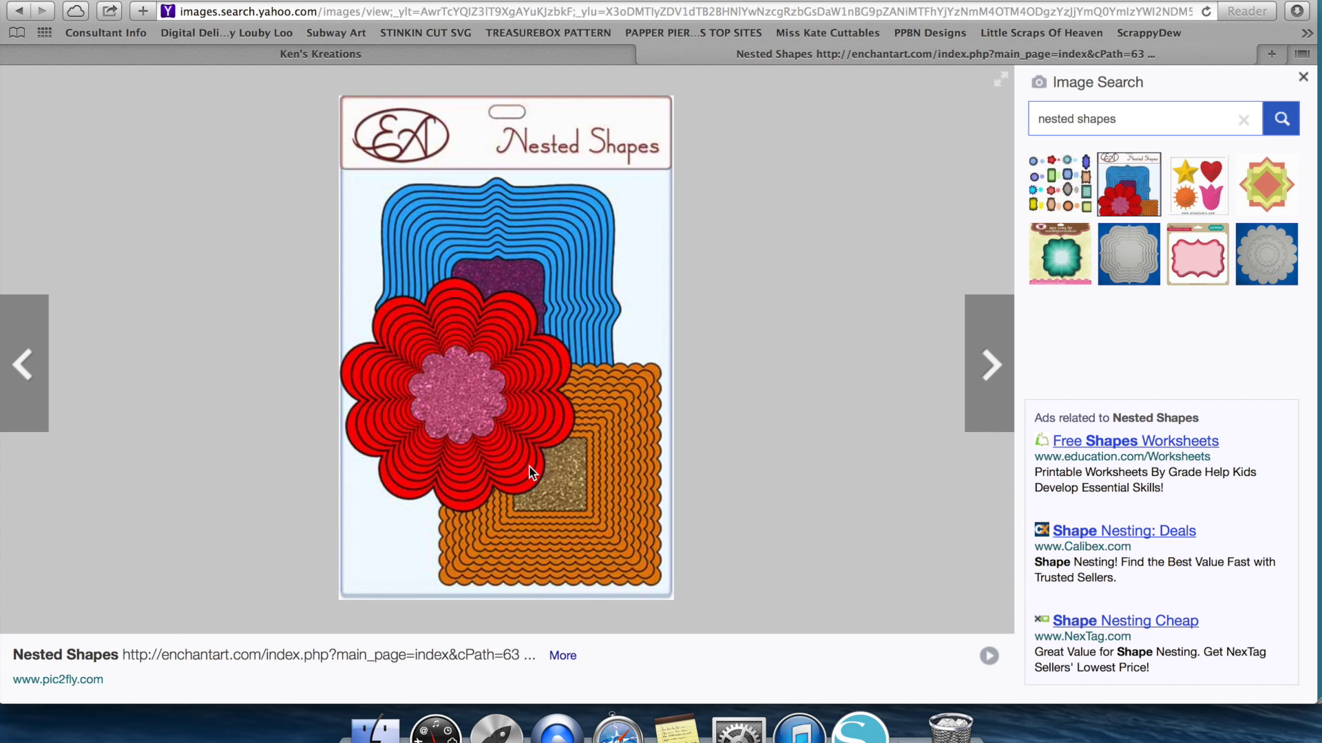
key("super+m")
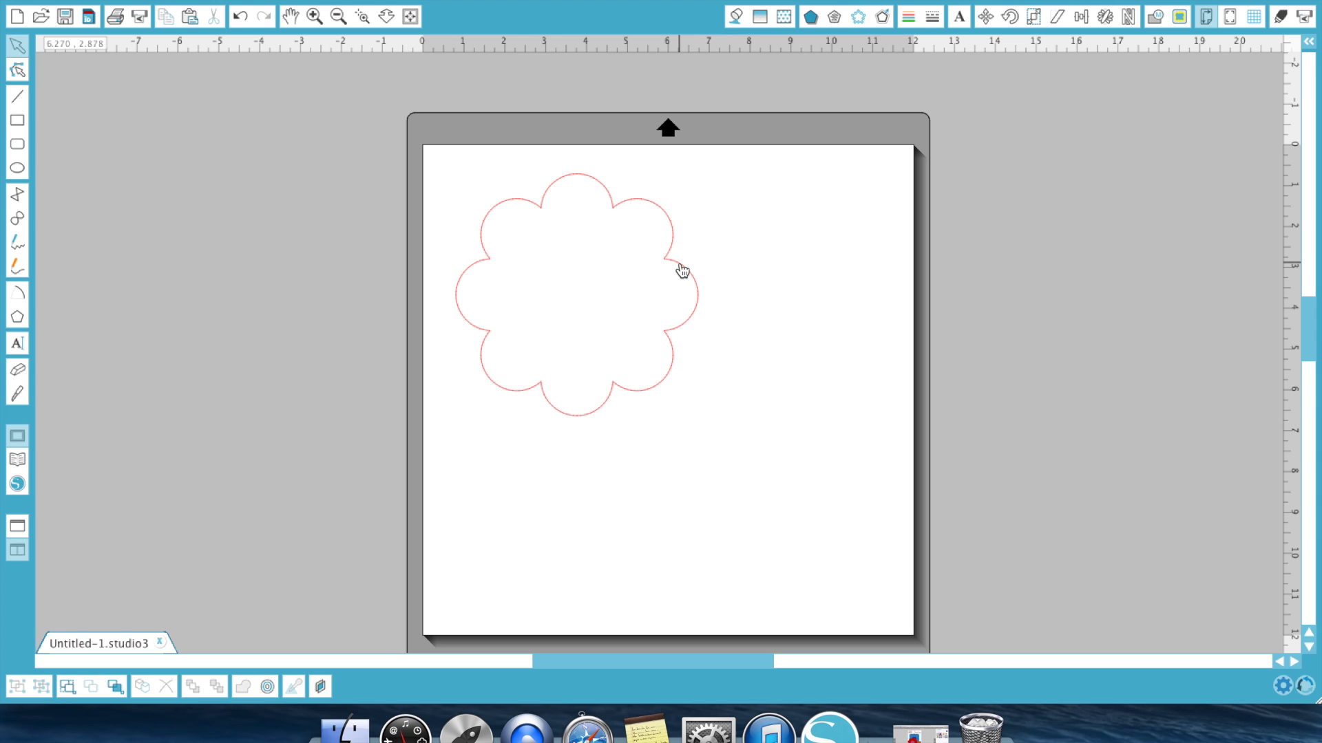
Nudge the flower slightly right, deselect it, and bring up the Offset panel
left_click_drag(682, 271, 724, 282)
left_click(757, 262)
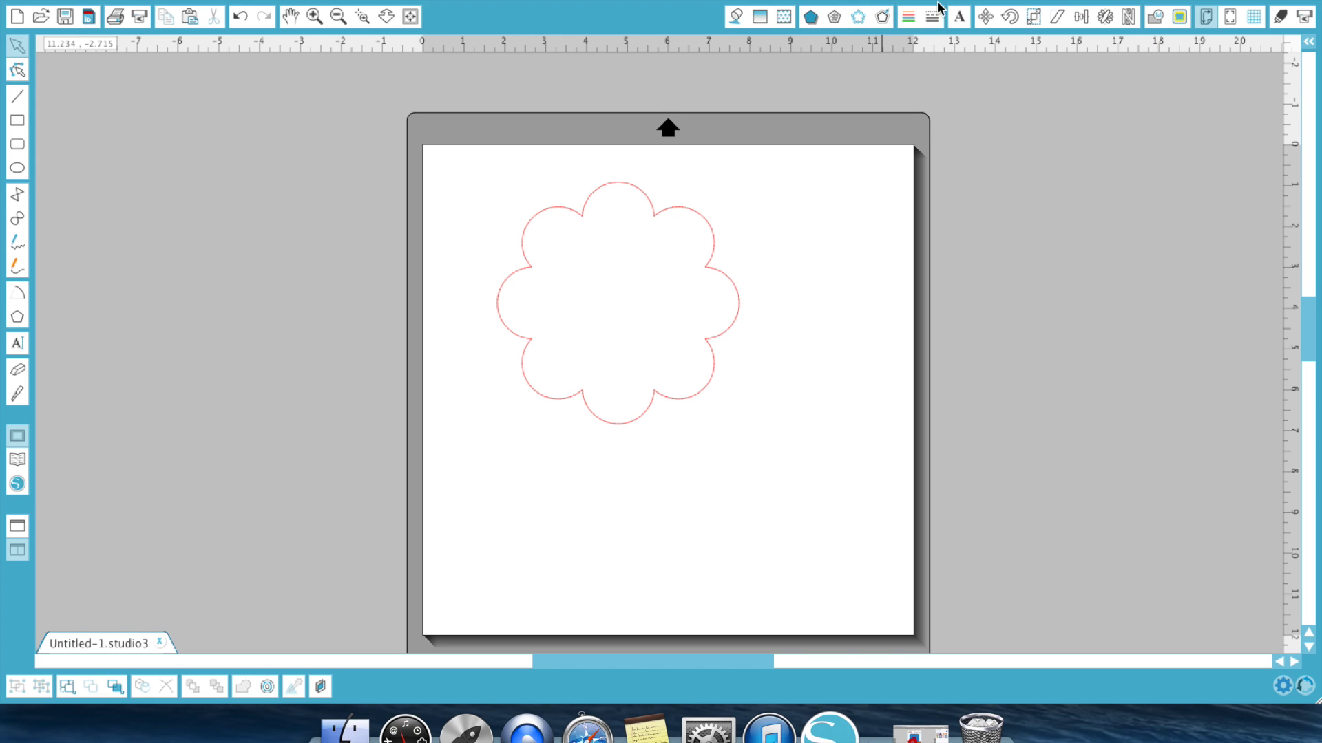
left_click(884, 20)
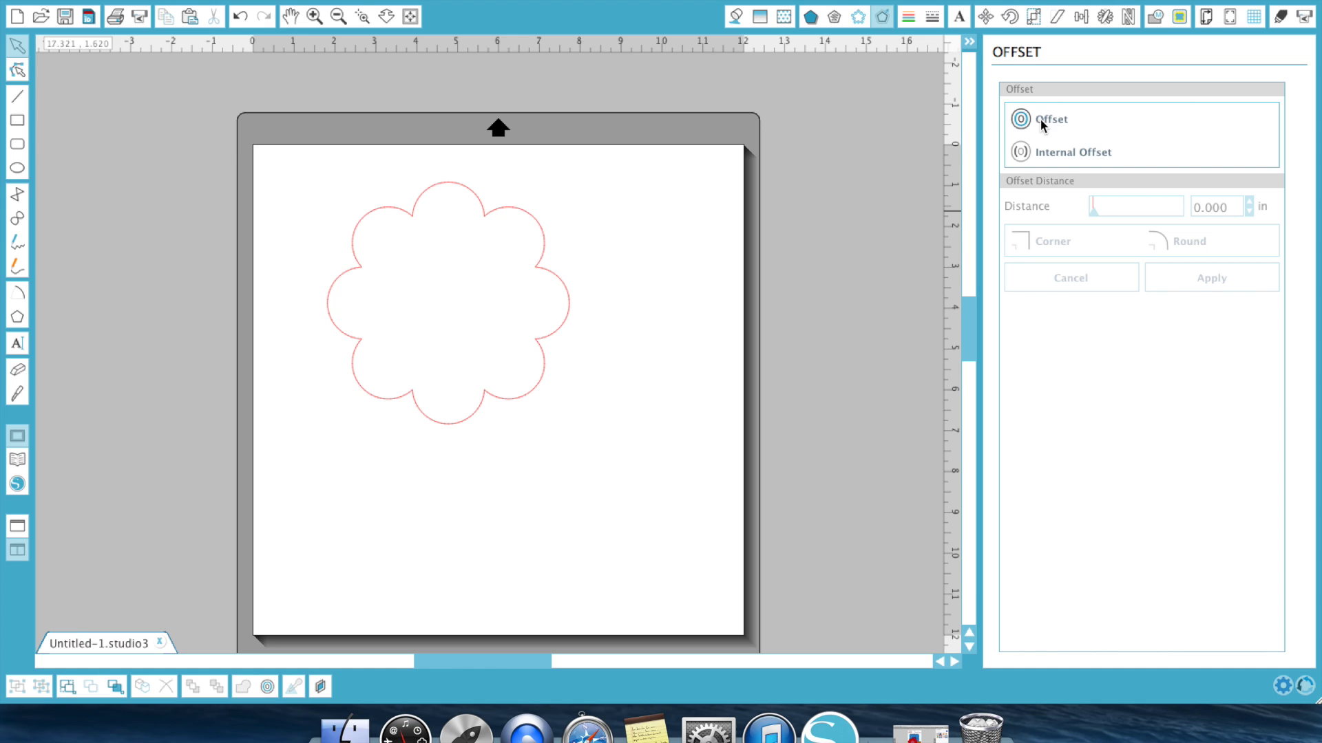
Select the flower and start an outer offset, stepping the distance upward
left_click(549, 235)
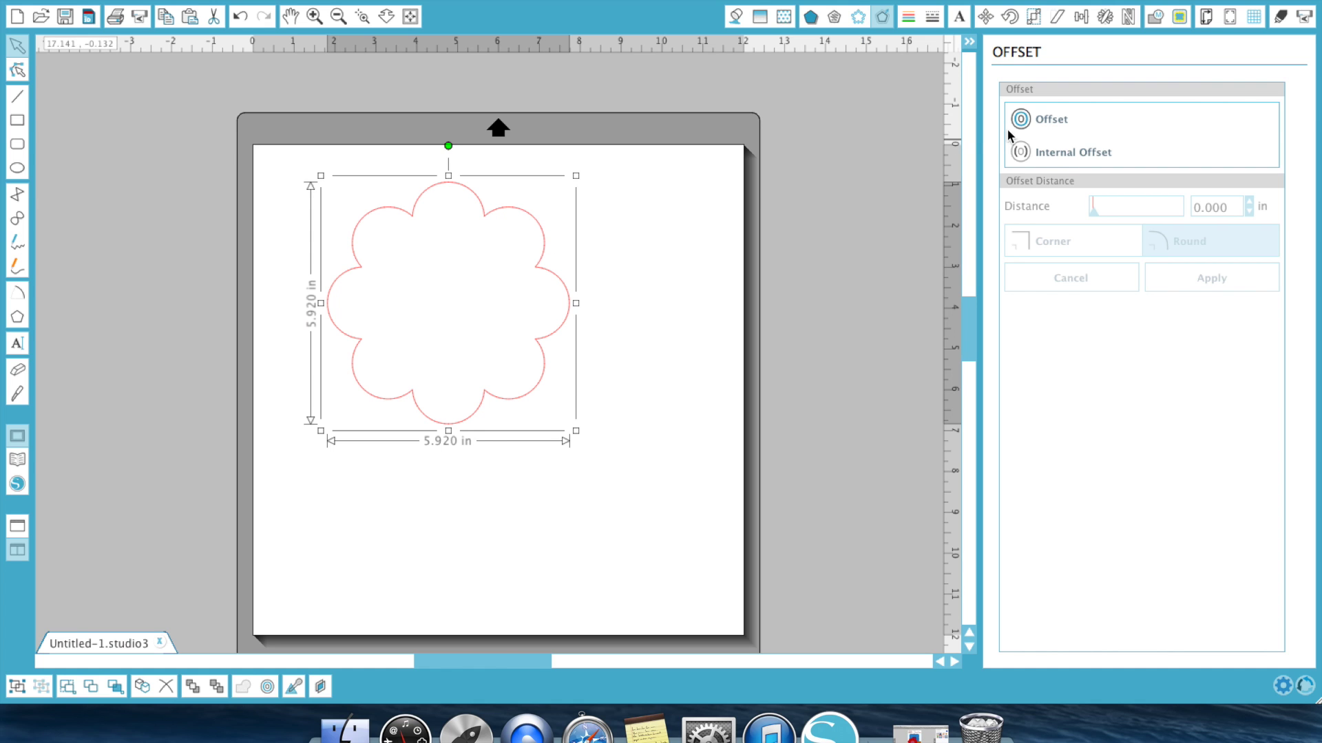
left_click(1040, 121)
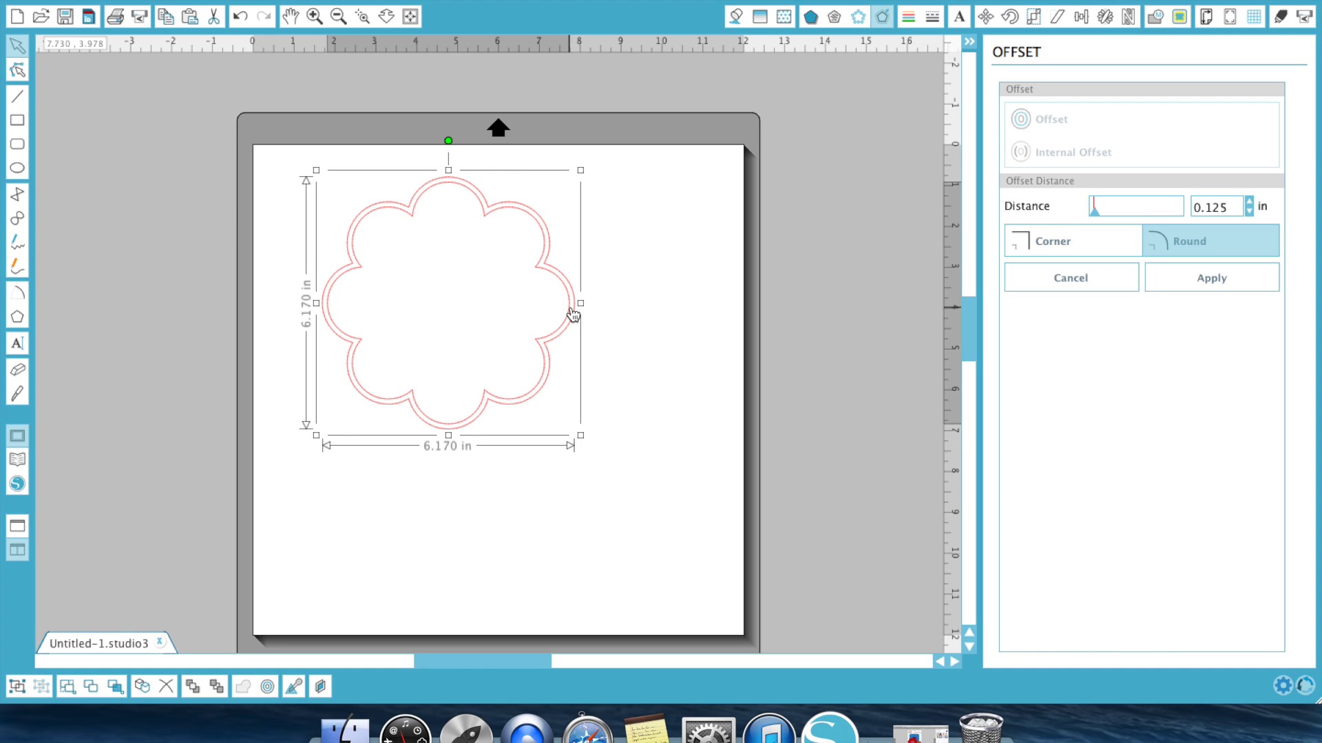
left_click(1249, 201)
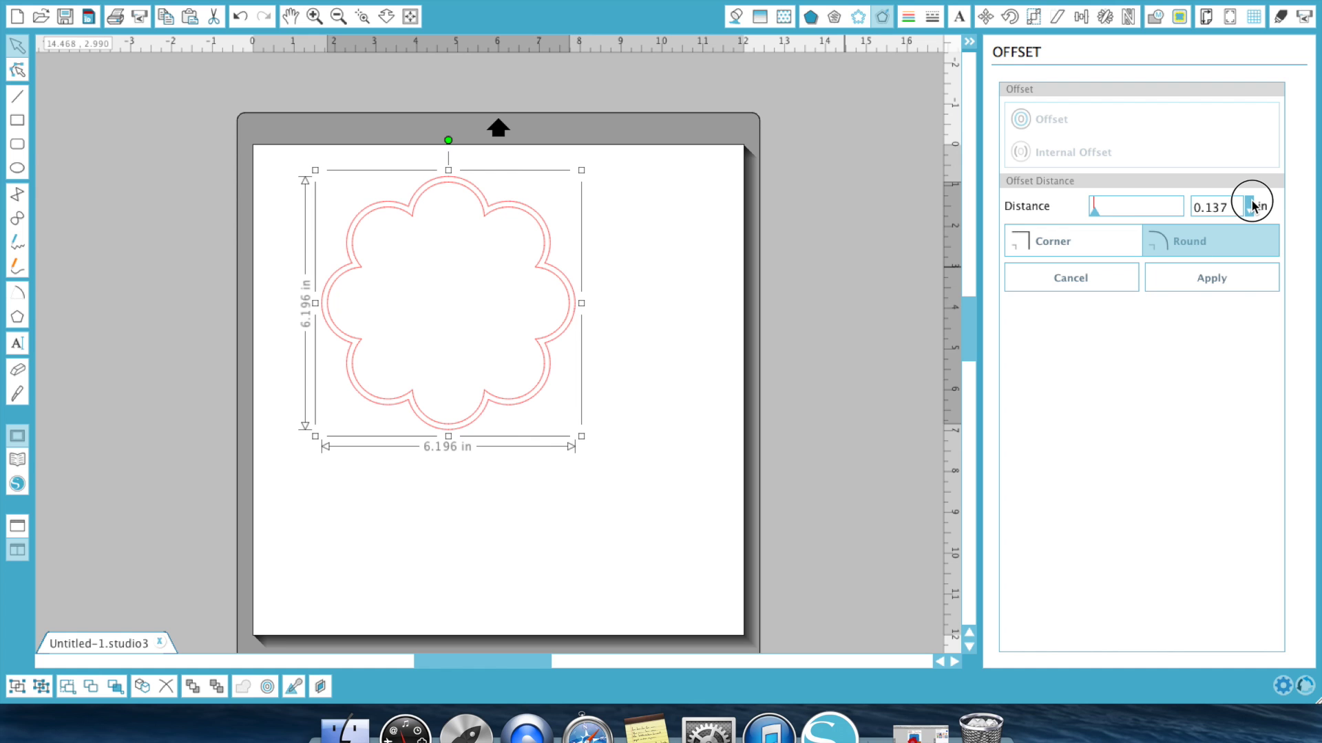
left_click(1249, 201)
left_click(1249, 201)
left_click(1249, 201)
left_click(1249, 201)
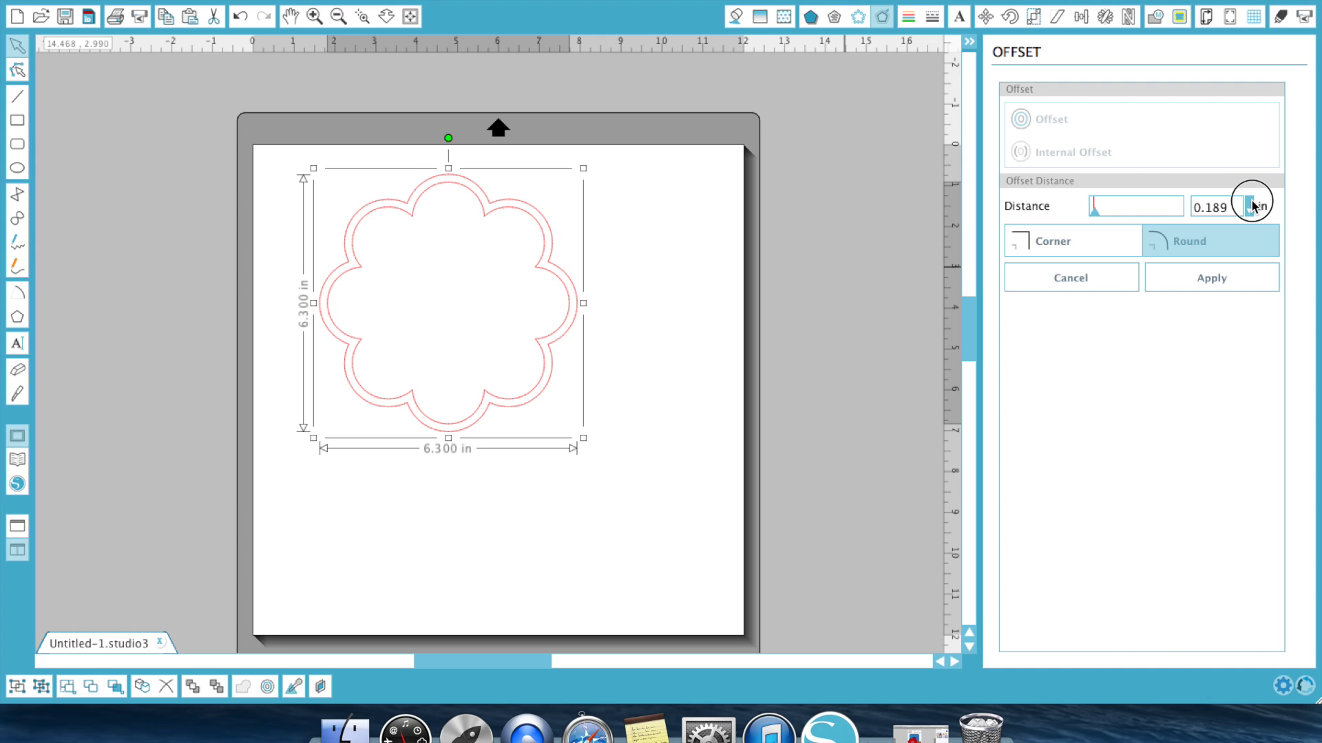
left_click(1250, 201)
left_click(1249, 201)
left_click(1249, 201)
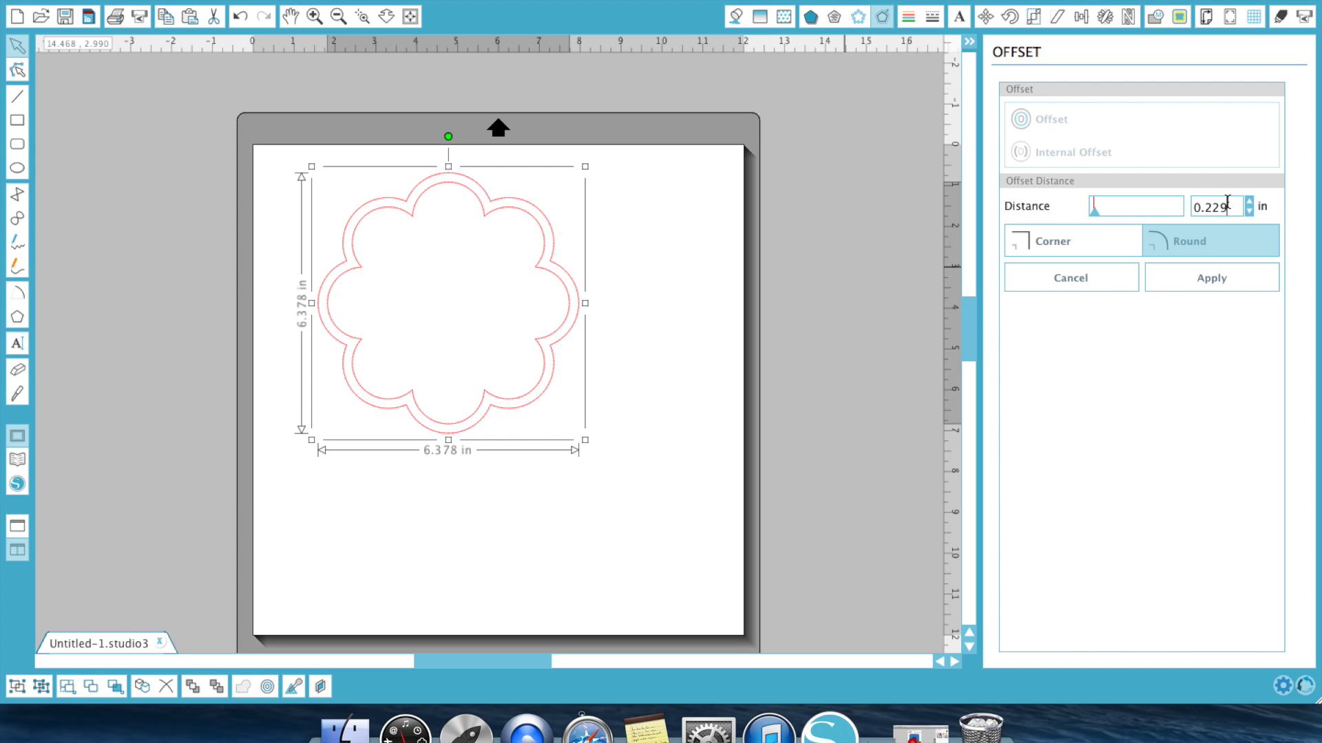
Enter a 0.100 in offset distance, choose Round corners, and apply it
key("BackSpace")
key("BackSpace")
key("BackSpace")
key("BackSpace")
type(".100")
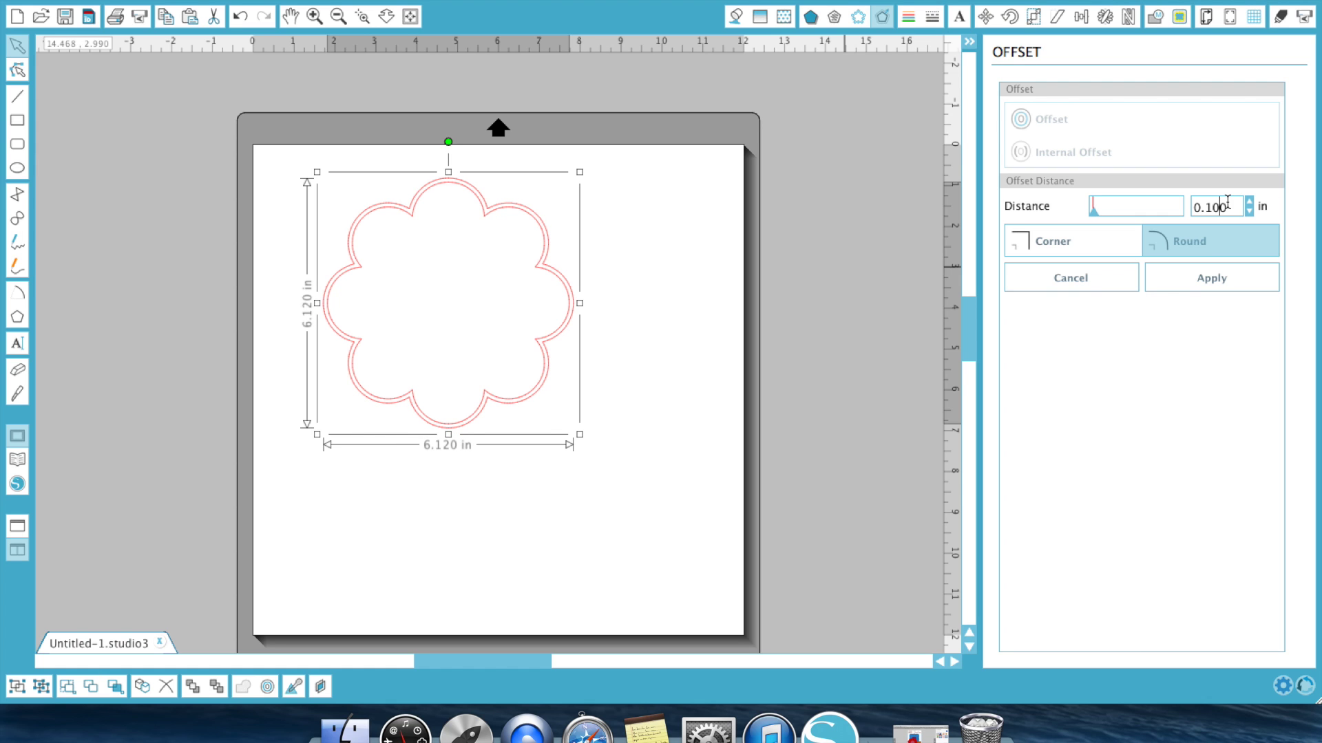
key("BackSpace")
type("0")
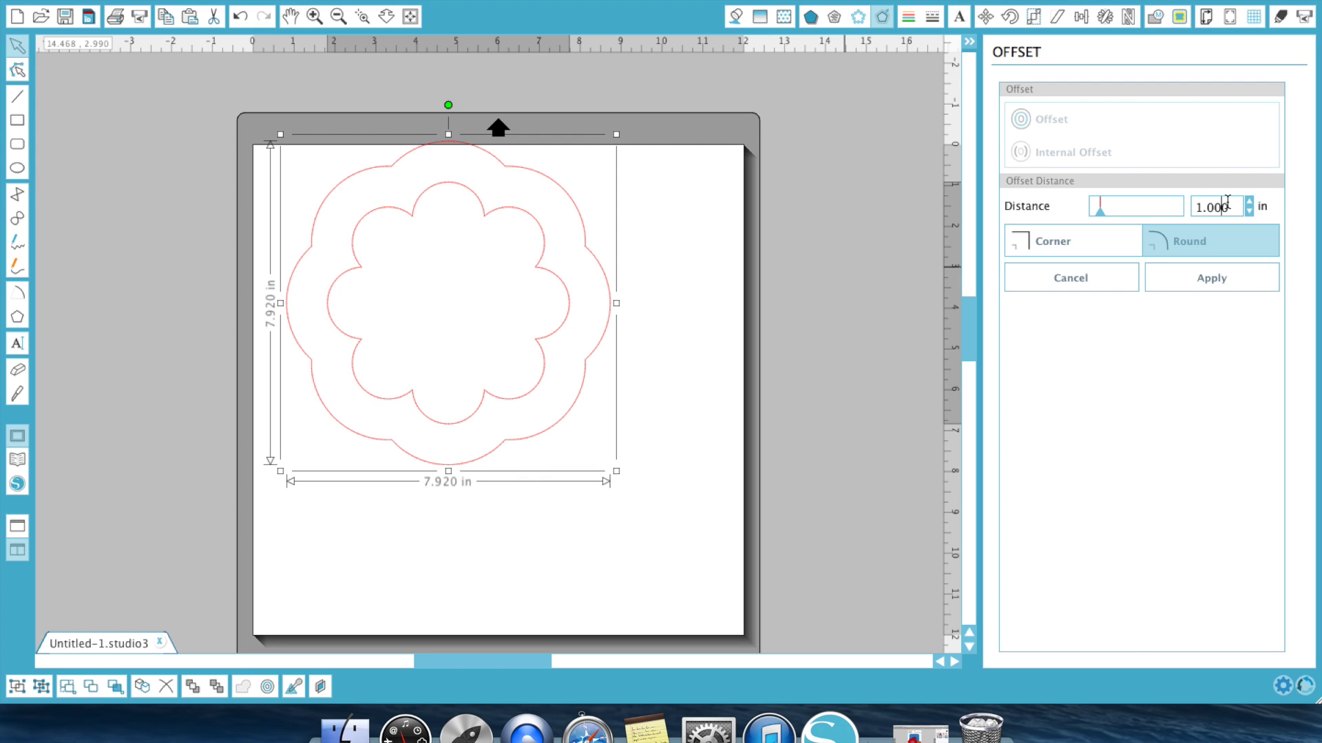
key("BackSpace")
key("BackSpace")
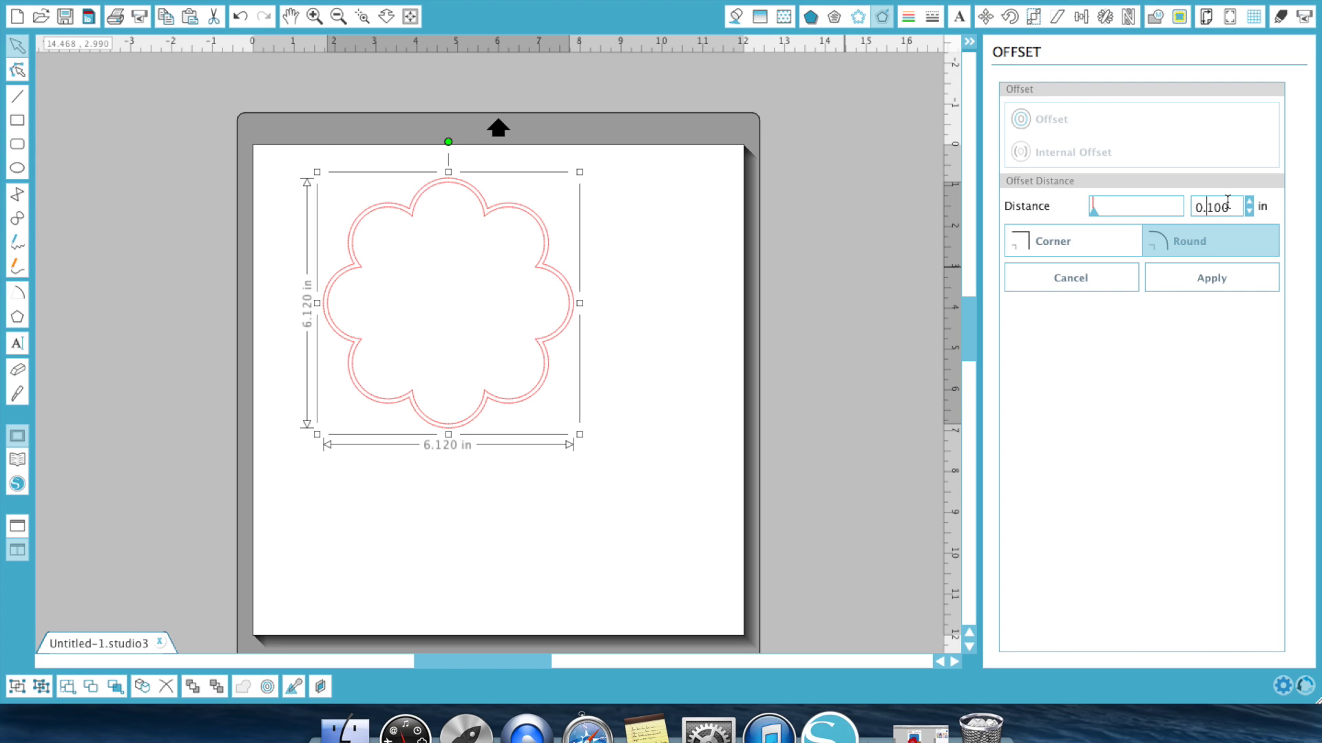
left_click(1042, 249)
left_click(1194, 250)
left_click(1203, 281)
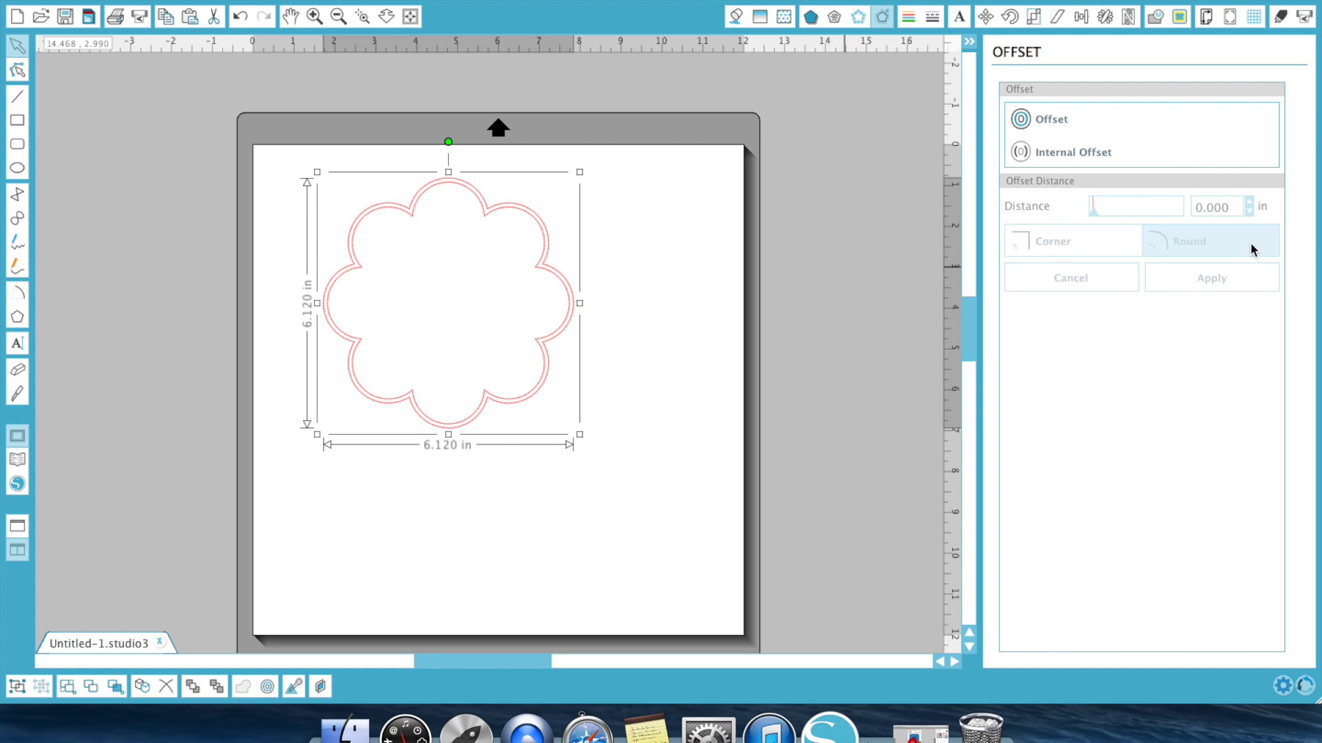
Separate the outer offset outline from the flower and move it off to the right
left_click(667, 351)
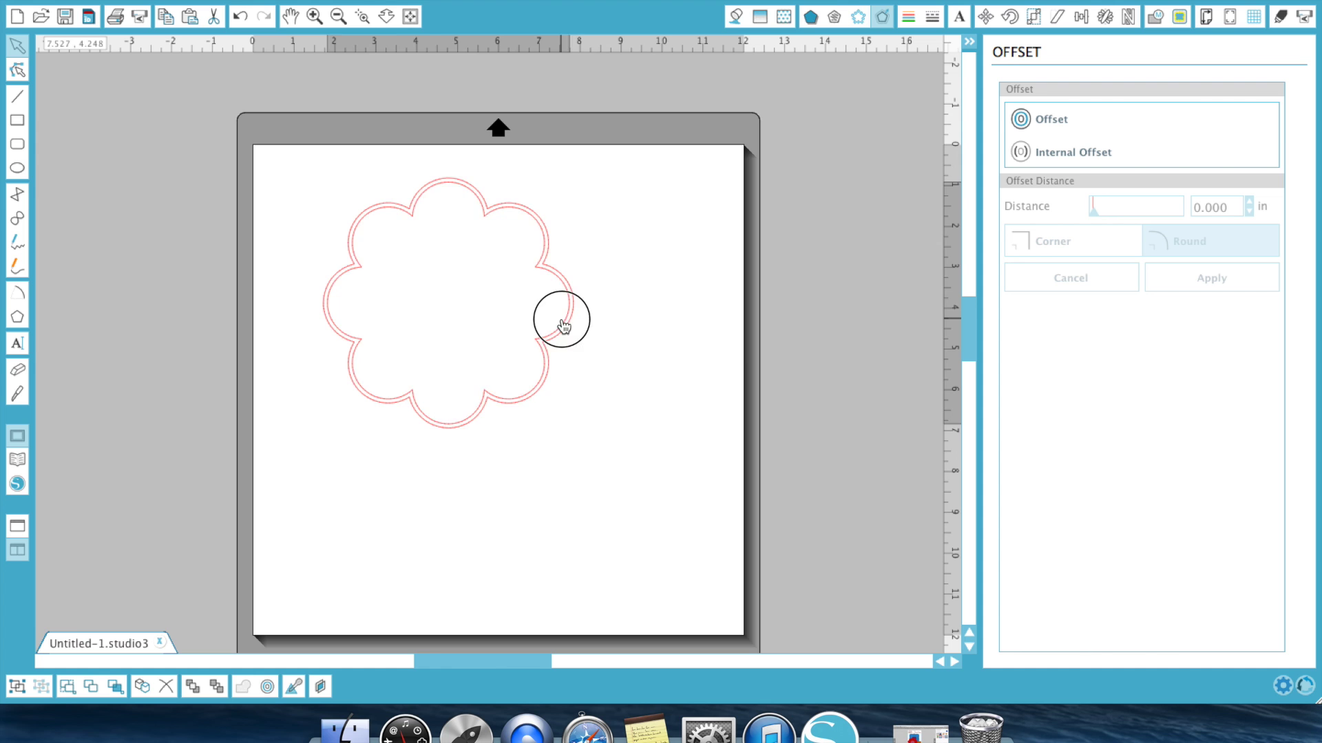
mouse_move(564, 326)
left_mouse_down()
mouse_move(708, 333)
mouse_move(560, 319)
left_mouse_up()
key("super+z")
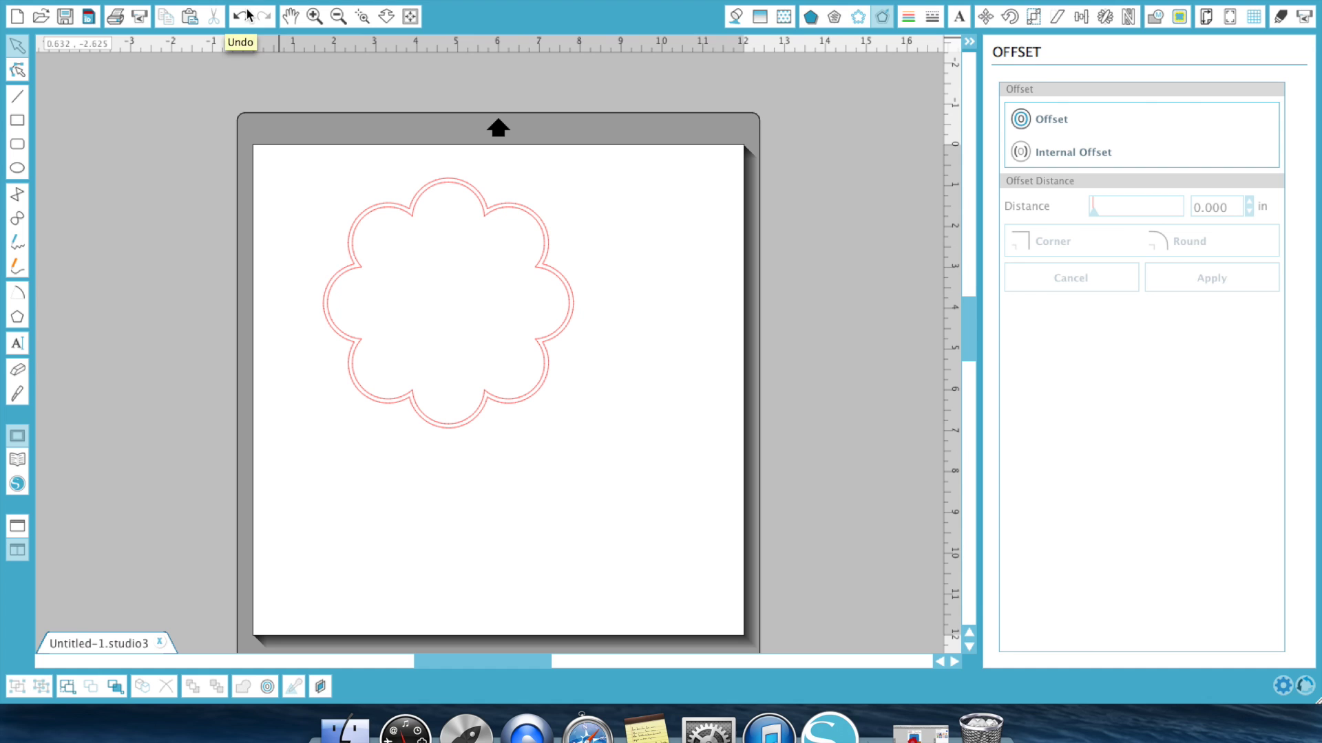
left_click(249, 14)
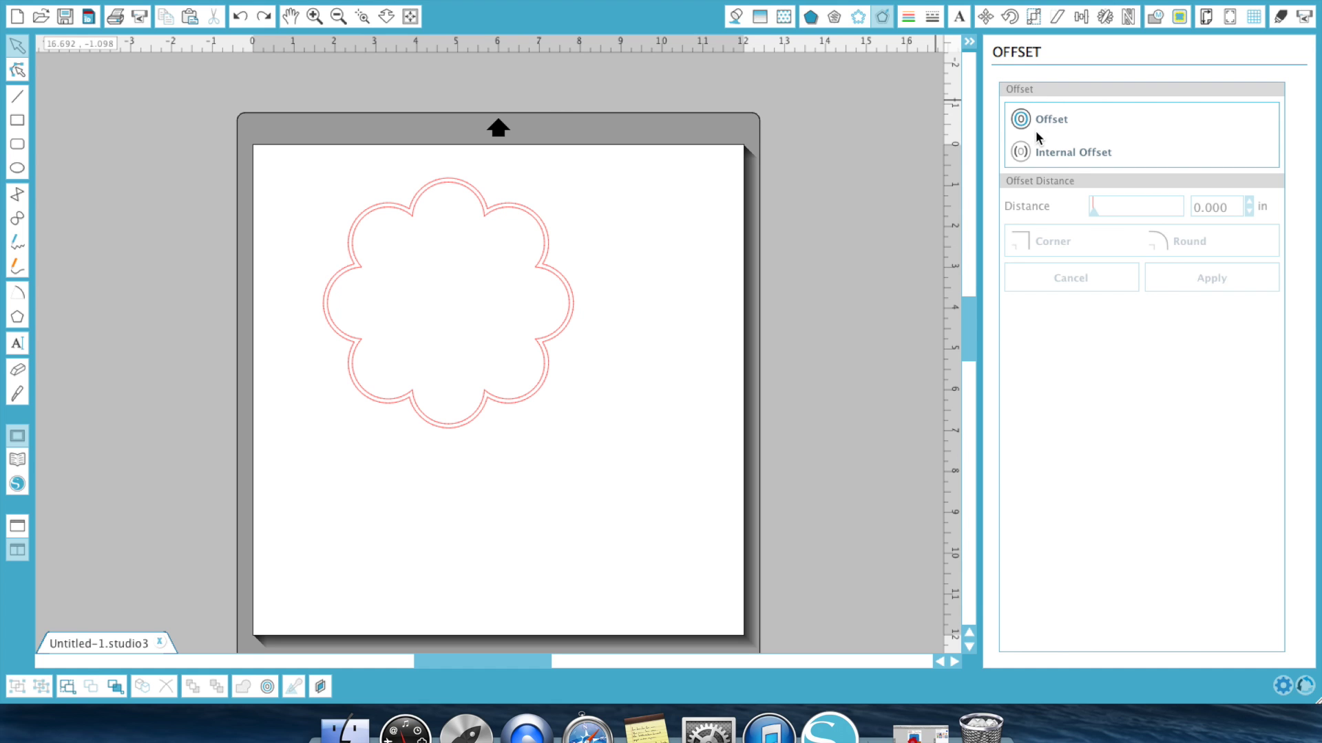
left_click(566, 282)
left_click_drag(566, 283, 912, 282)
Apply a 0.100 in internal offset to the original flower, undoing the extra copy's move
left_click(557, 280)
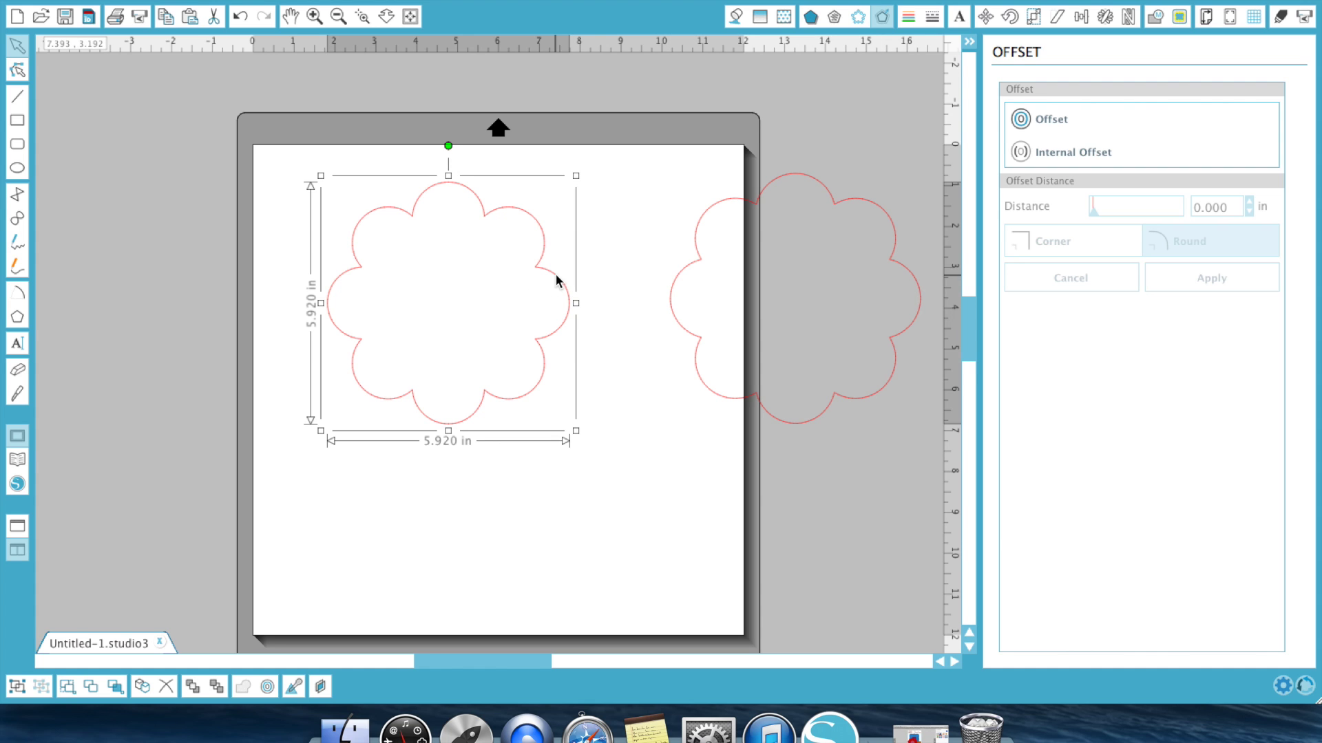
left_click(1035, 155)
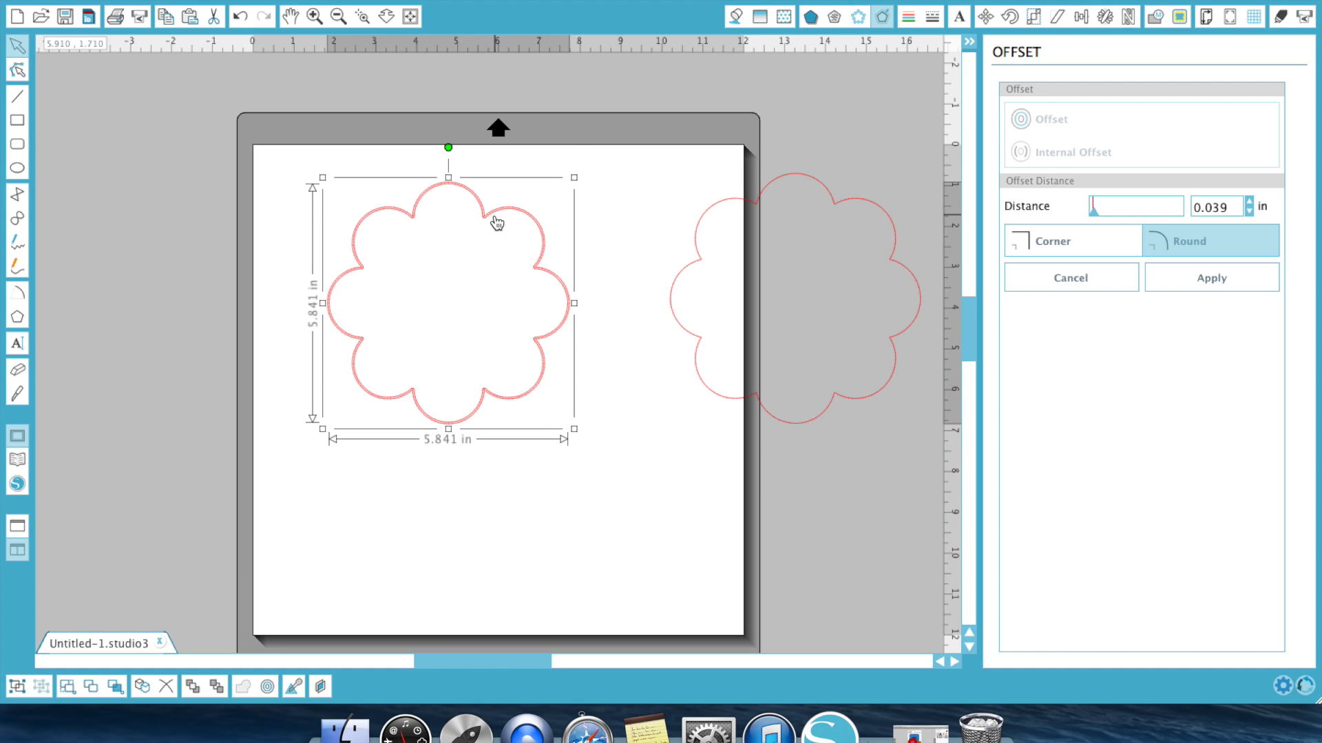
left_click(1227, 208)
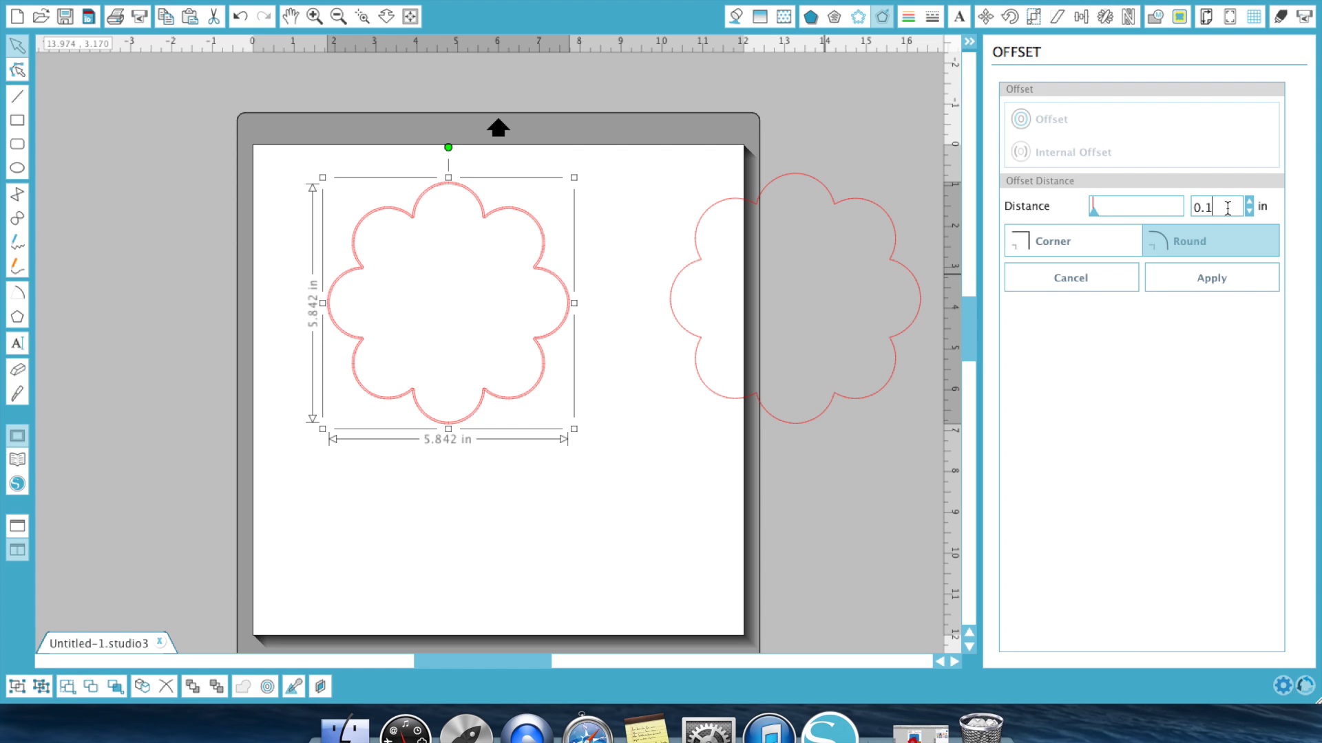
type("0.100")
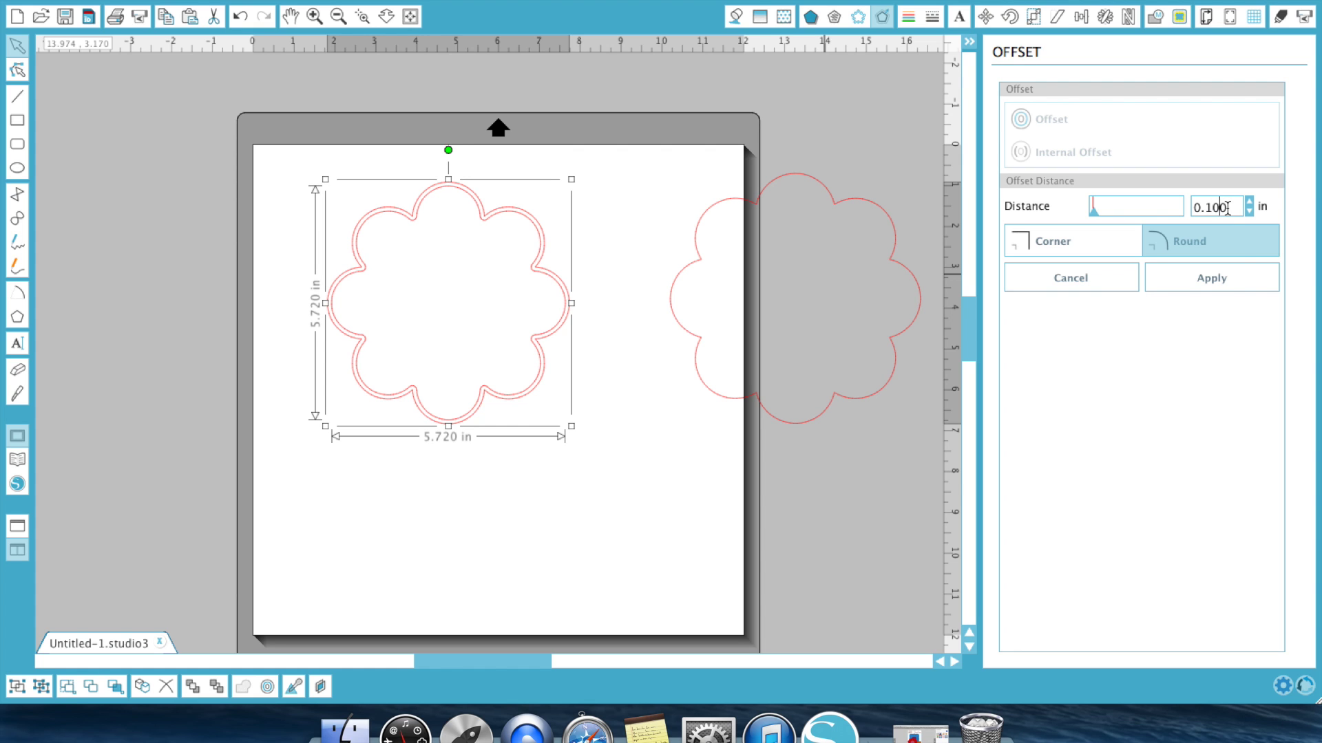
left_click(1207, 278)
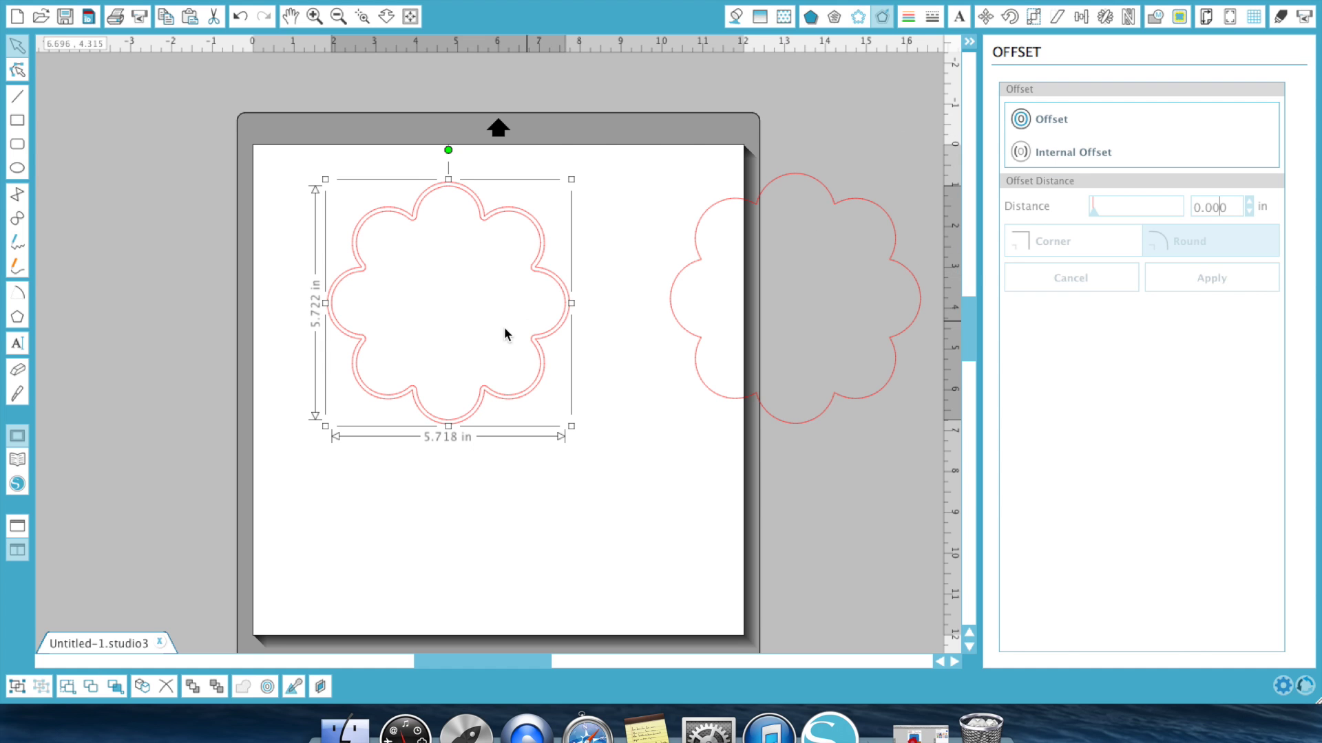
left_click_drag(560, 294, 915, 295)
key("ctrl+z")
Delete the right-hand flower copy and apply an internal offset to the original flower
left_click(841, 216)
key("Delete")
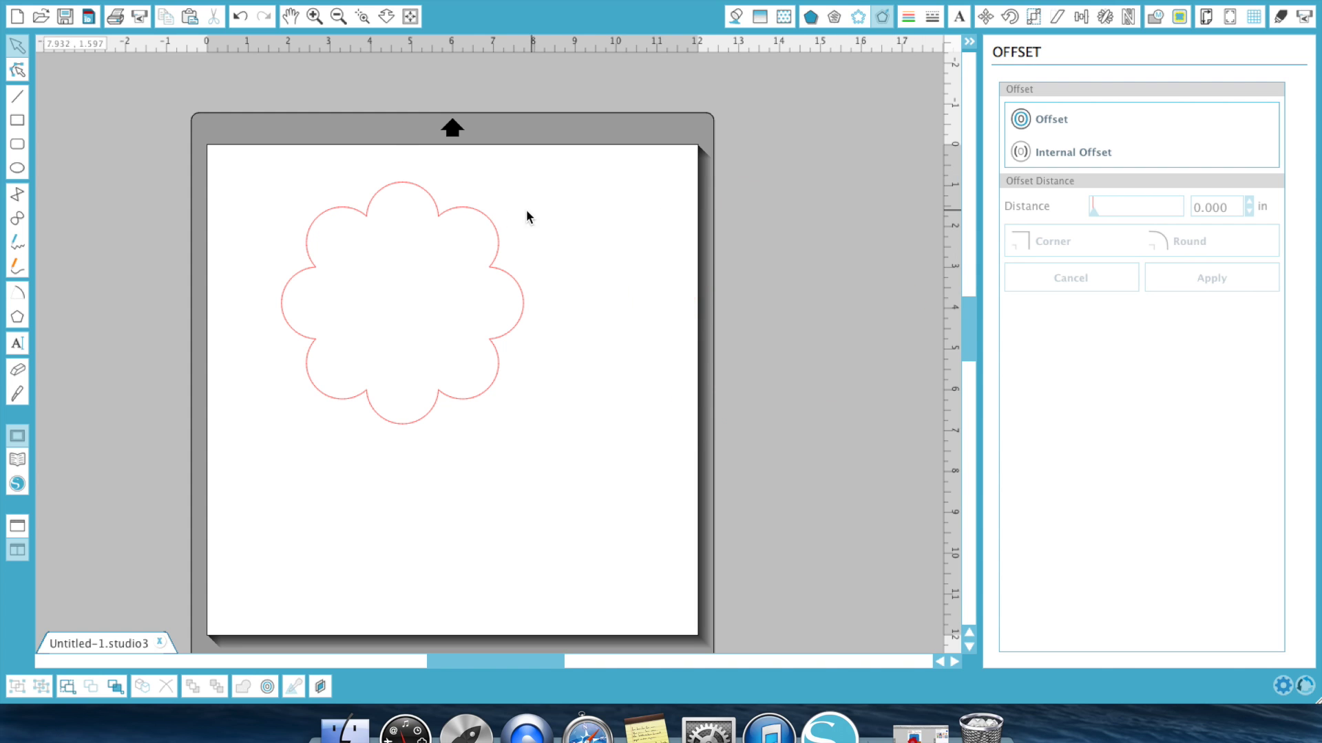
left_click(486, 216)
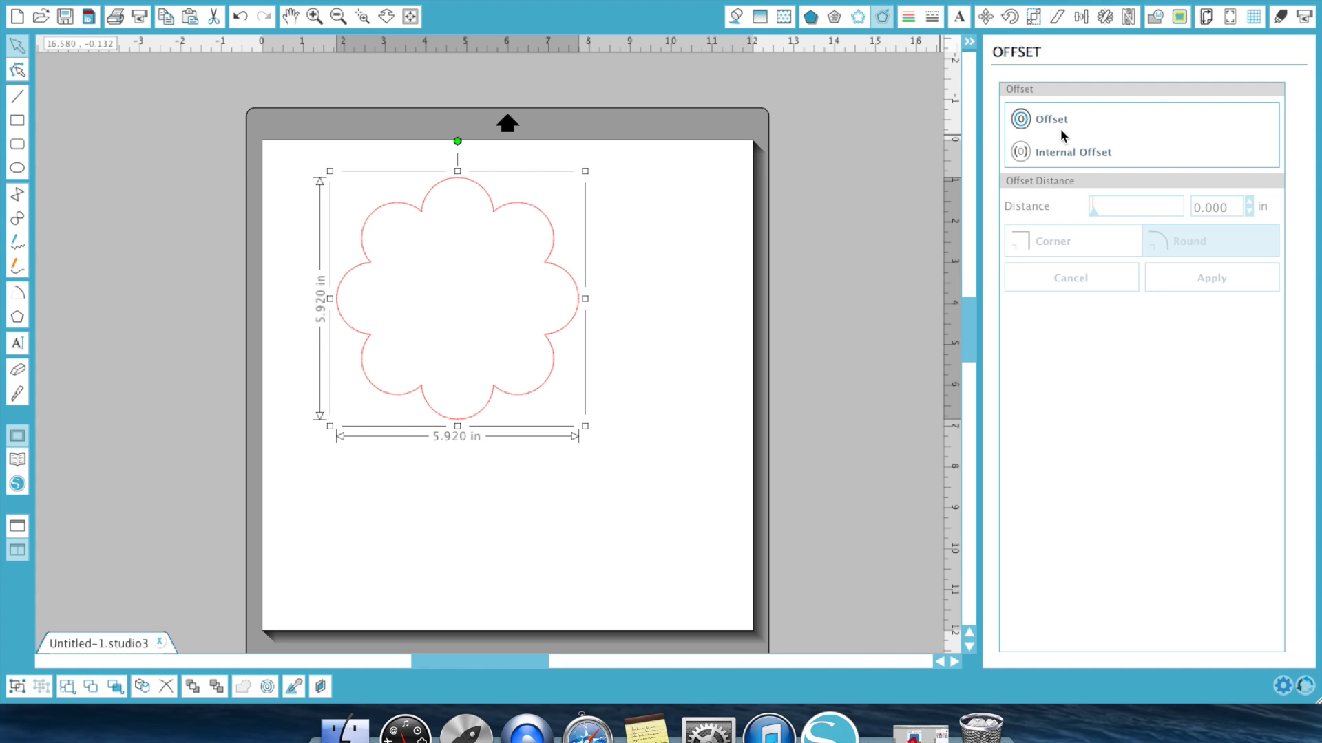
left_click(1091, 156)
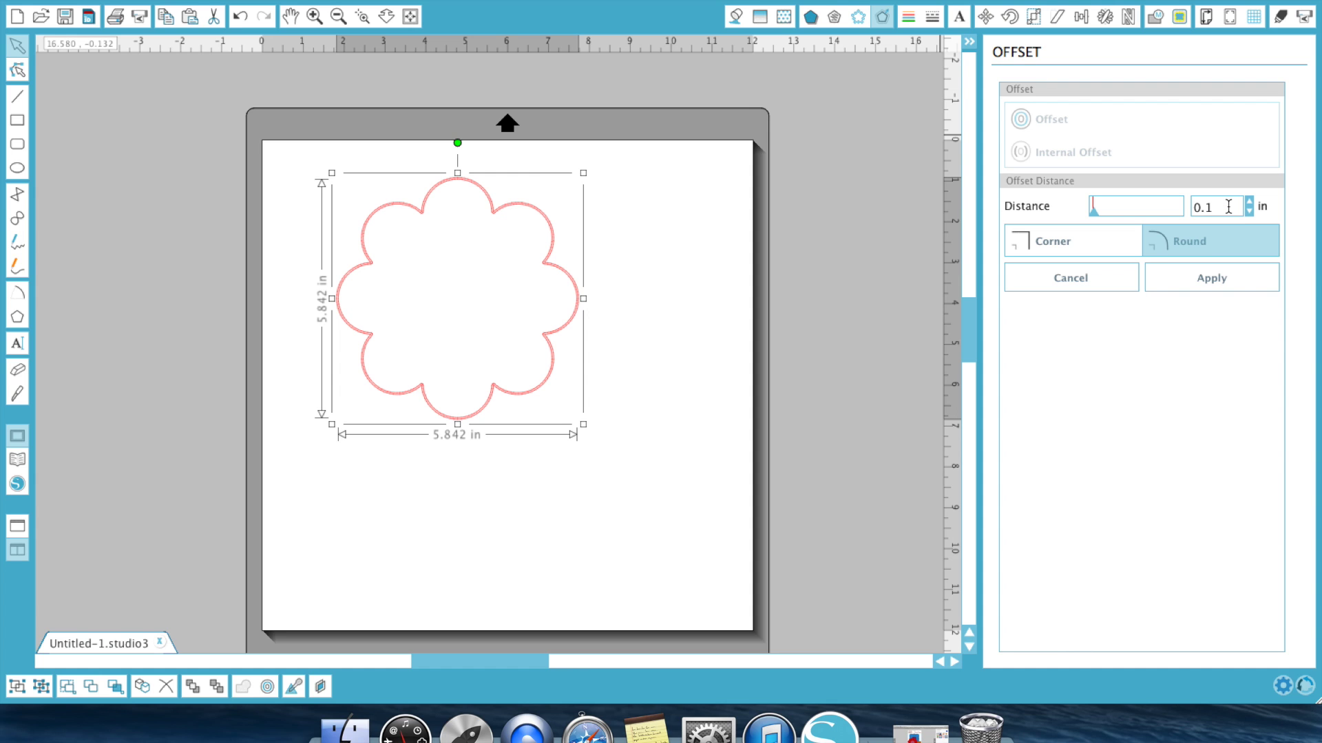
left_click(1224, 278)
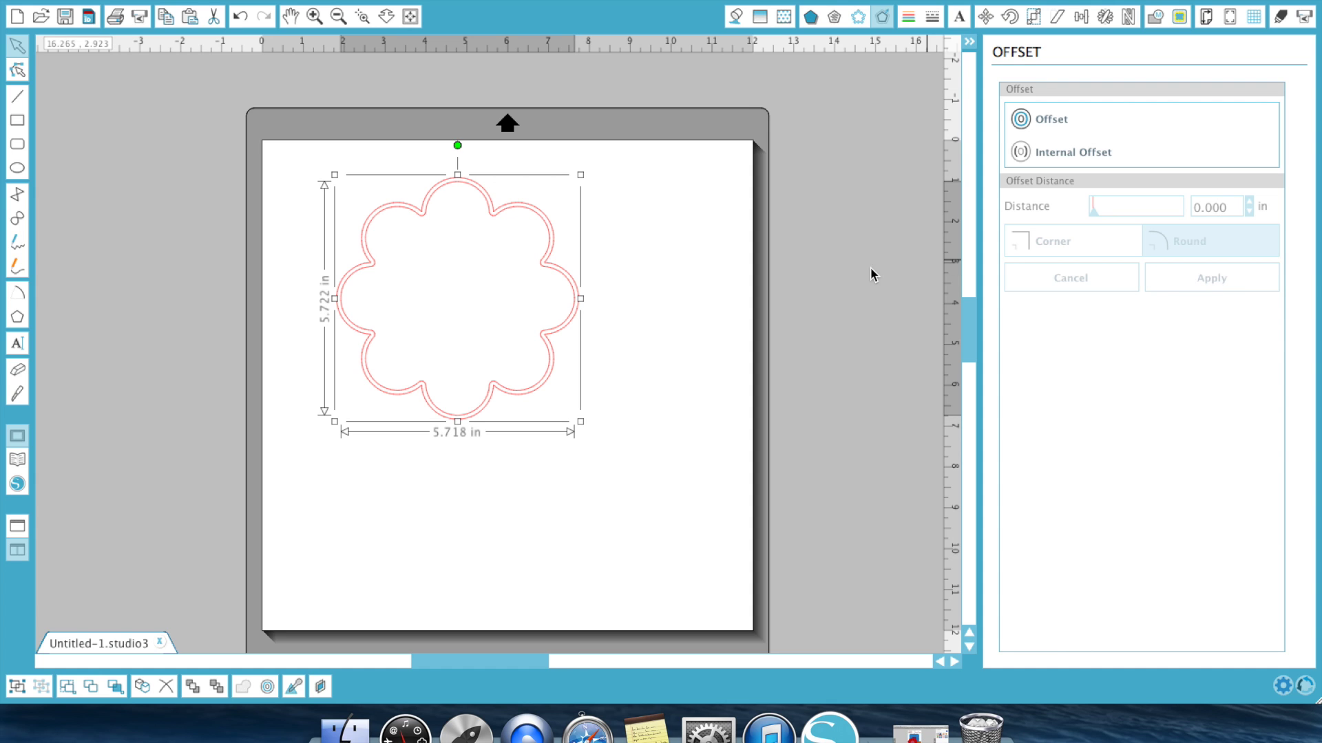
Nest another 0.100 in inward offset inside the flower outline
left_click(703, 290)
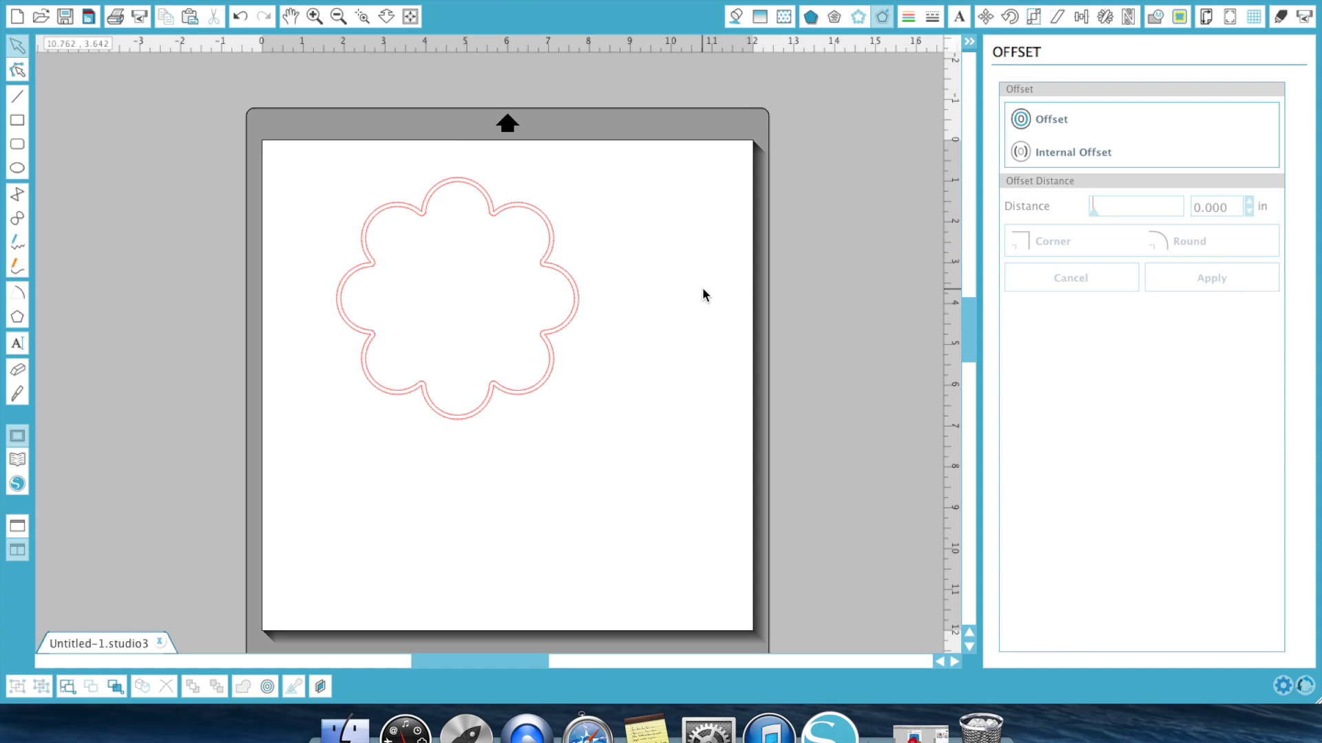
left_click(574, 301)
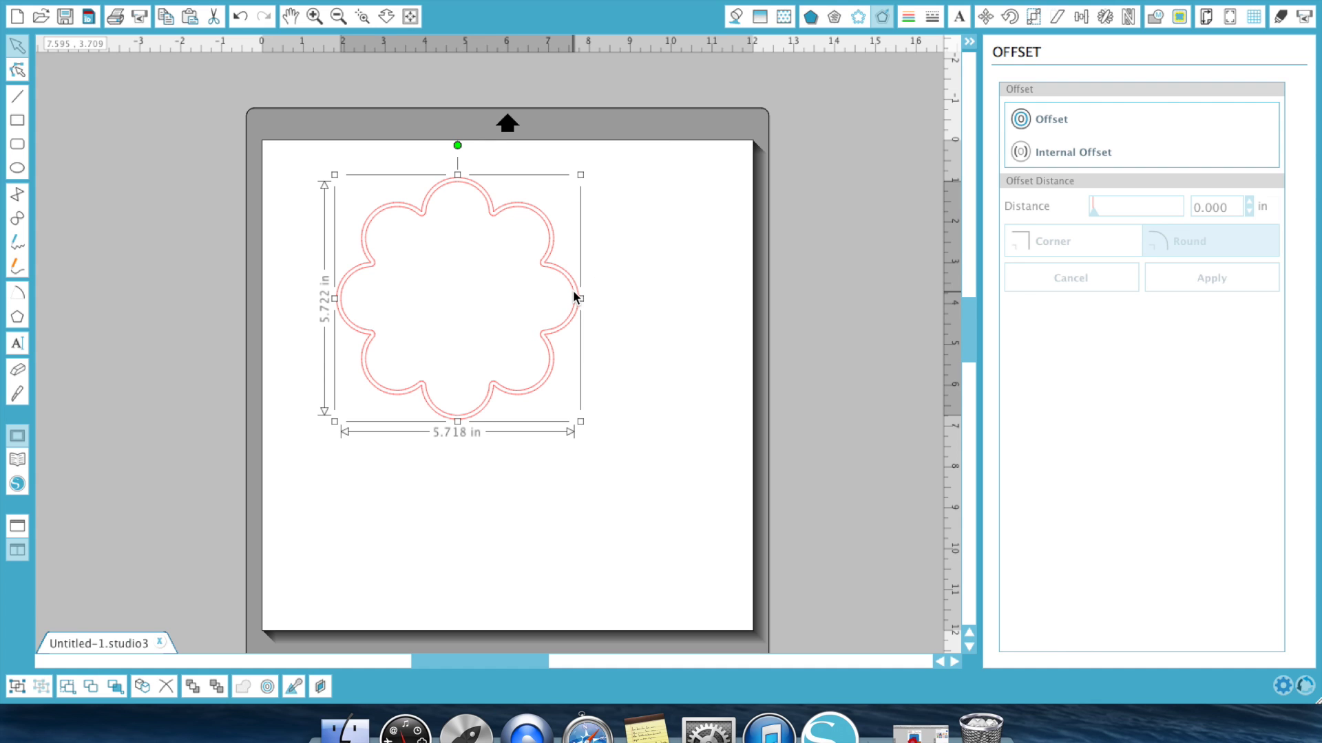
left_click(1068, 151)
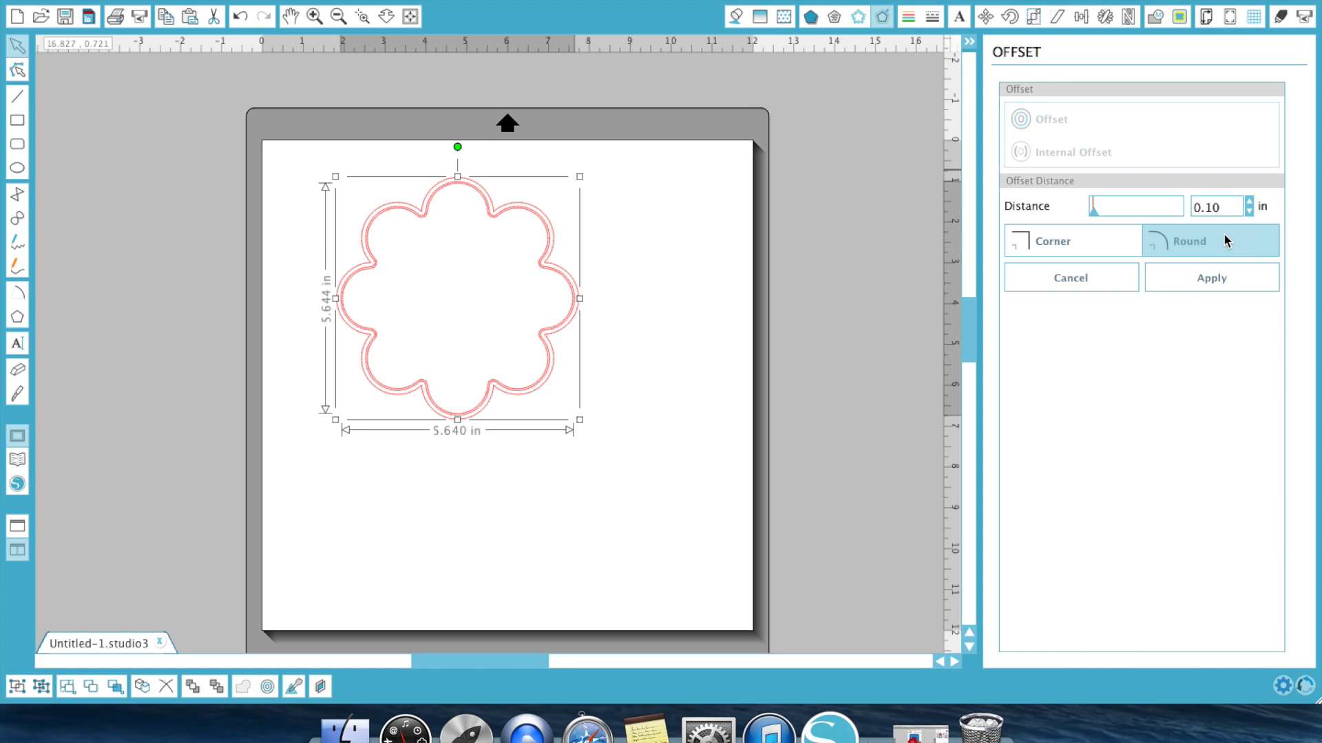
key("Return")
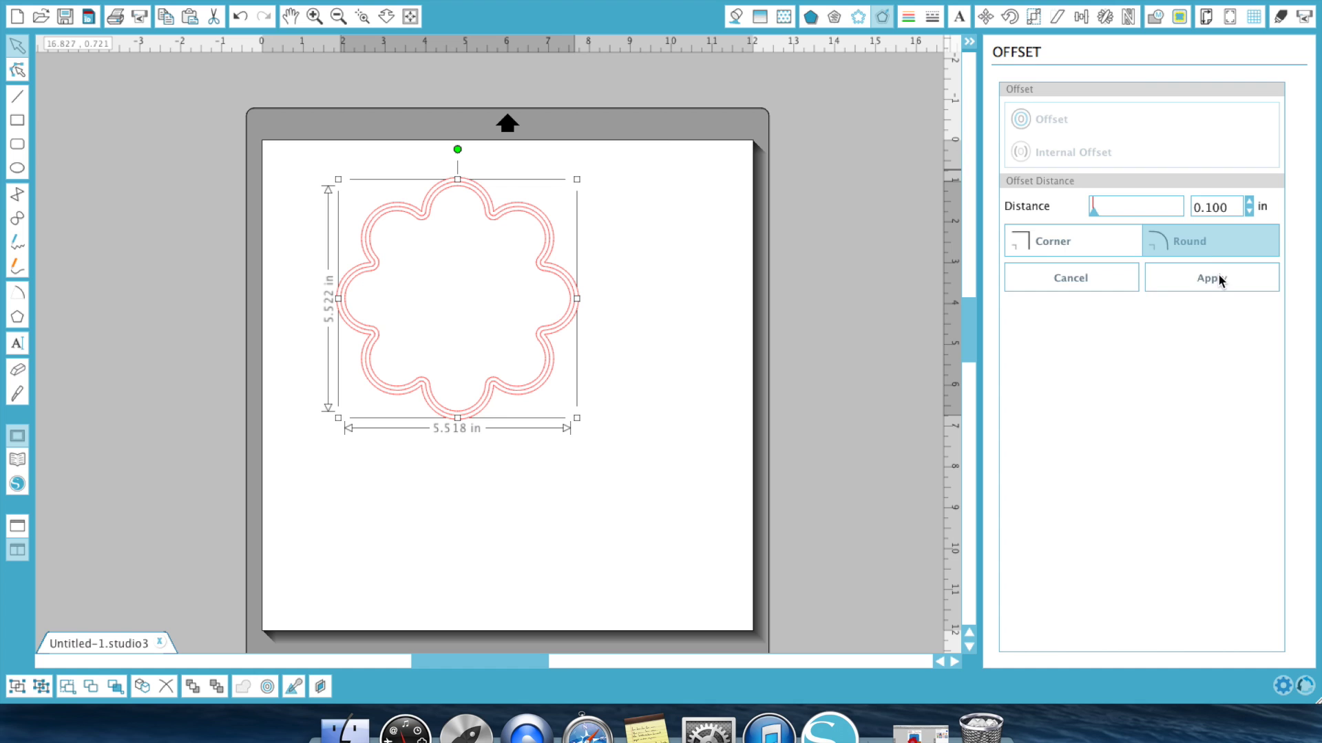
left_click(1216, 274)
Undo an outward offset preview and apply a second 0.100 in inward offset instead
left_click(621, 212)
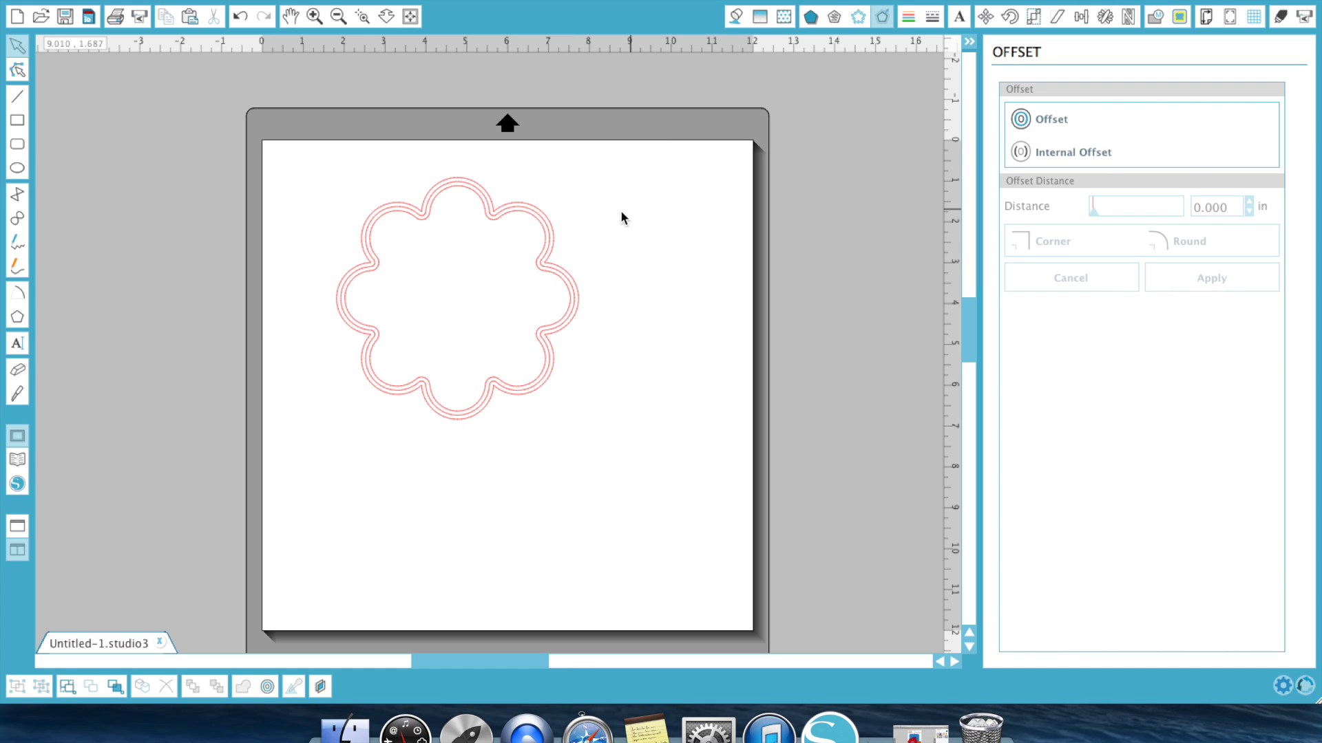
left_click(540, 271)
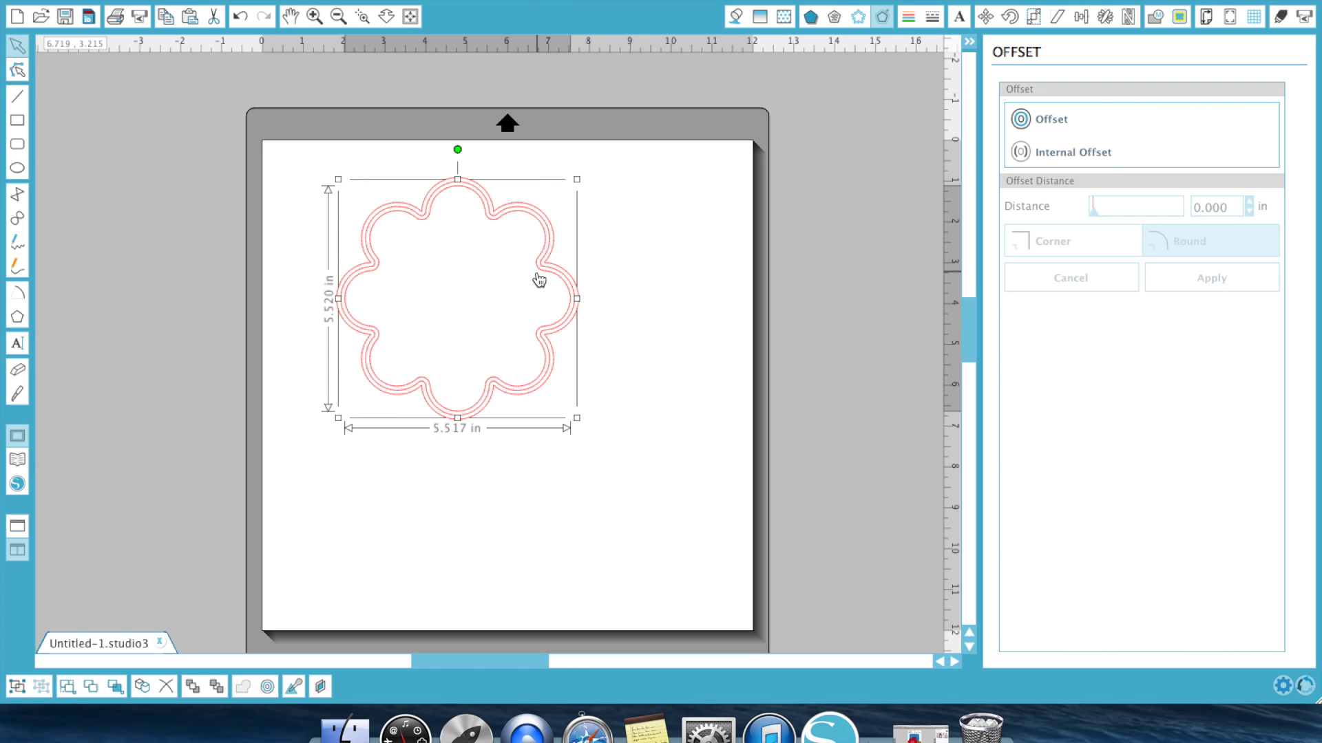
left_click(1050, 121)
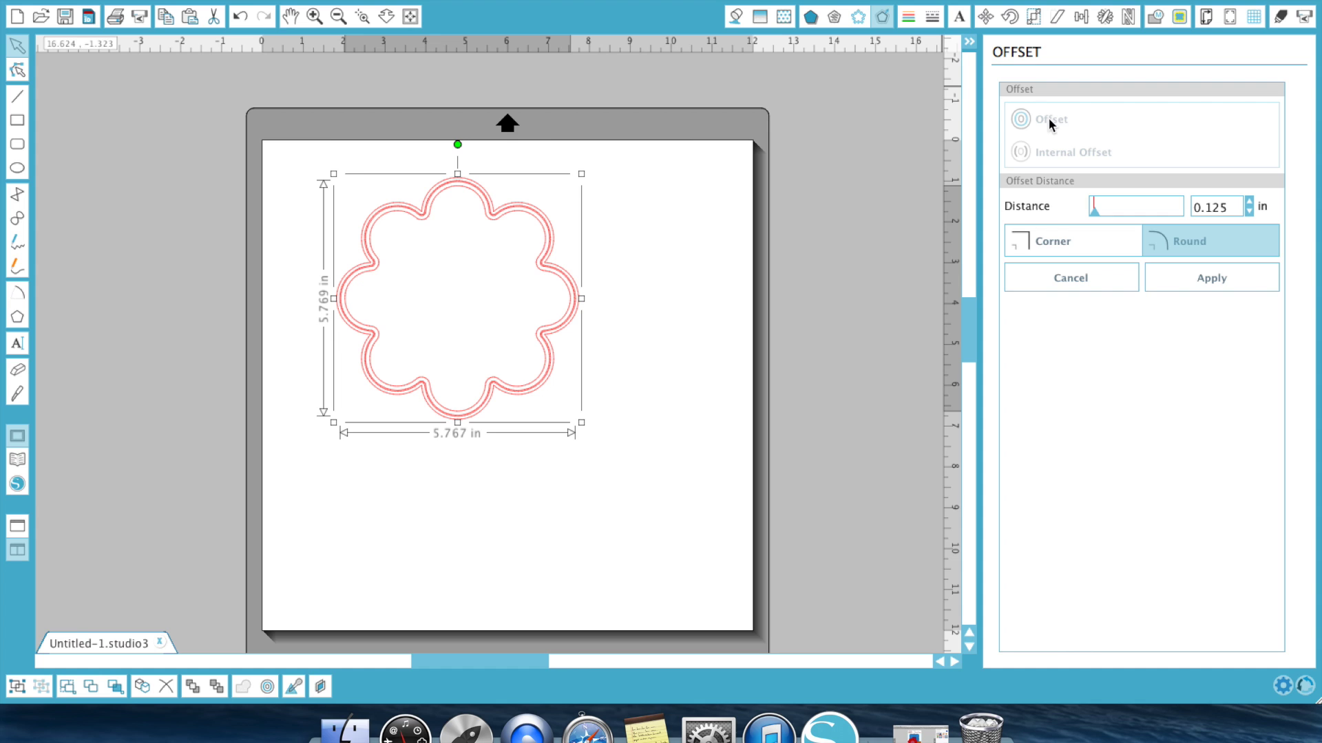
left_click(240, 15)
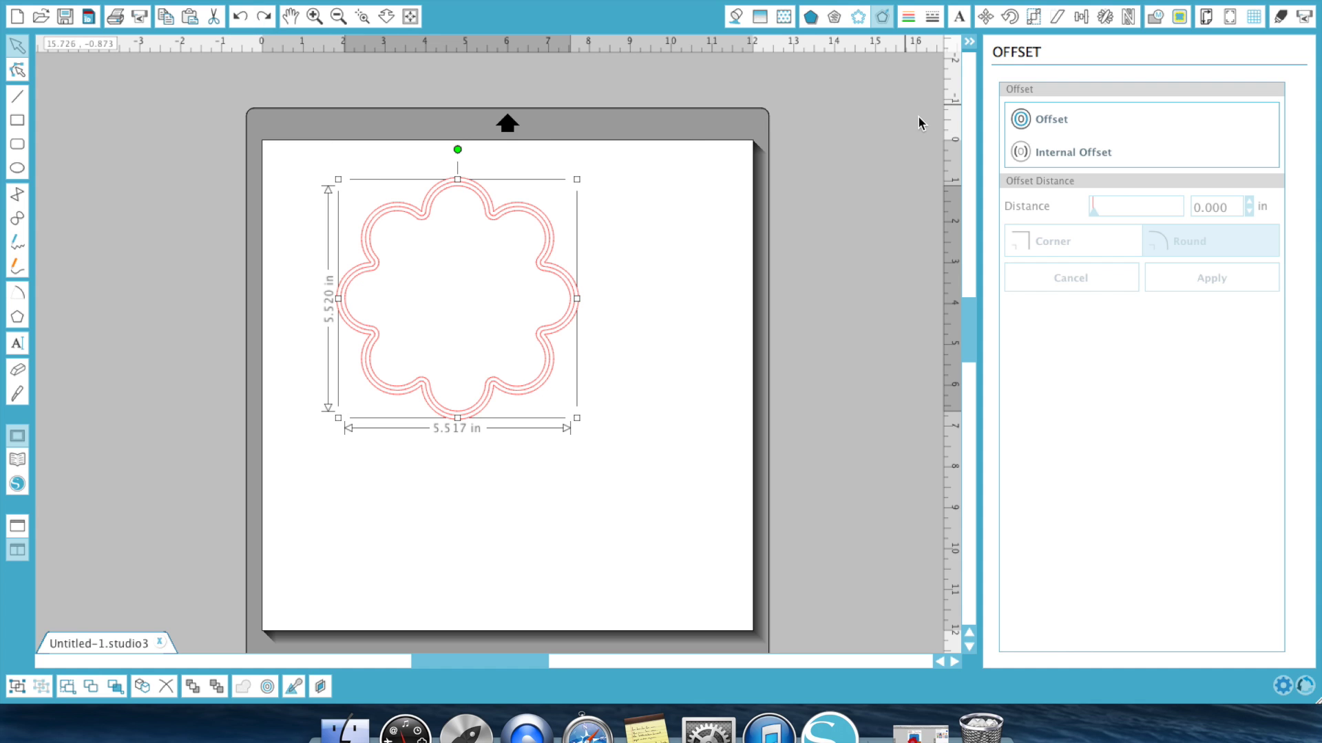
left_click(1038, 151)
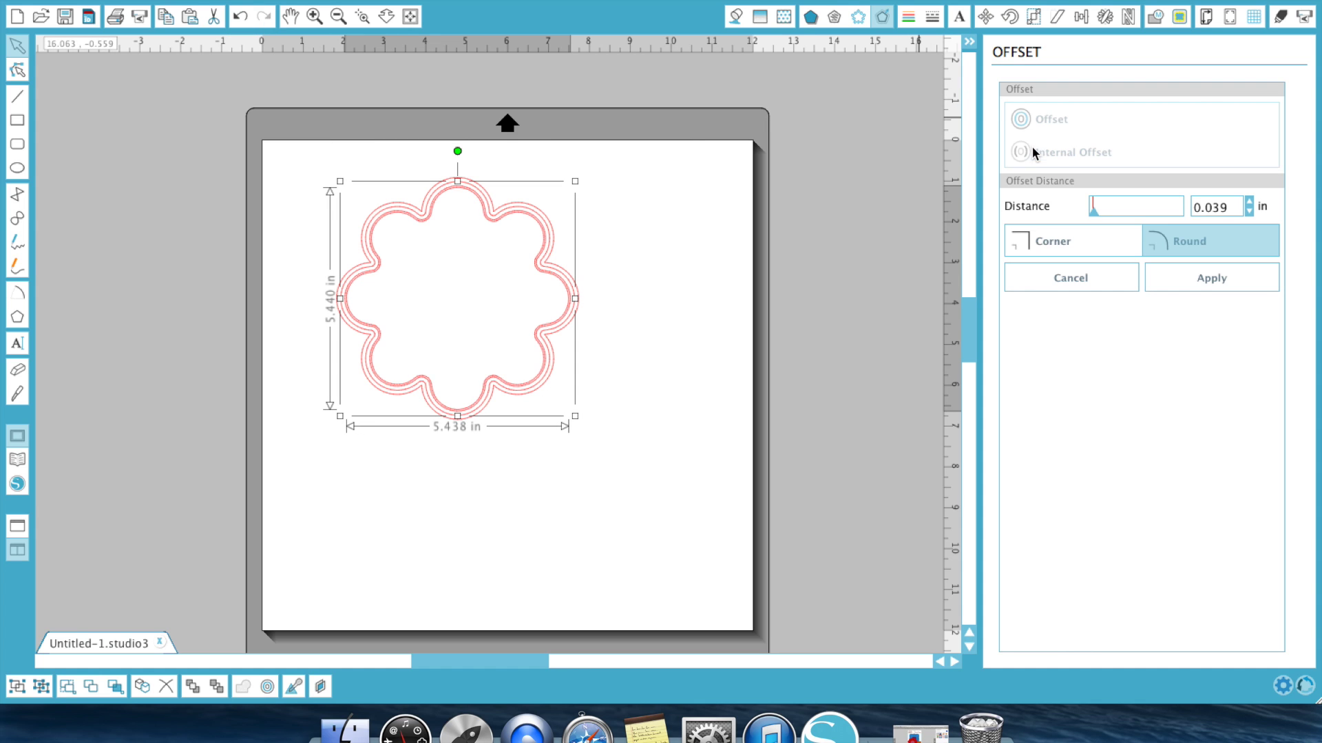
left_click(1233, 206)
left_click(1225, 286)
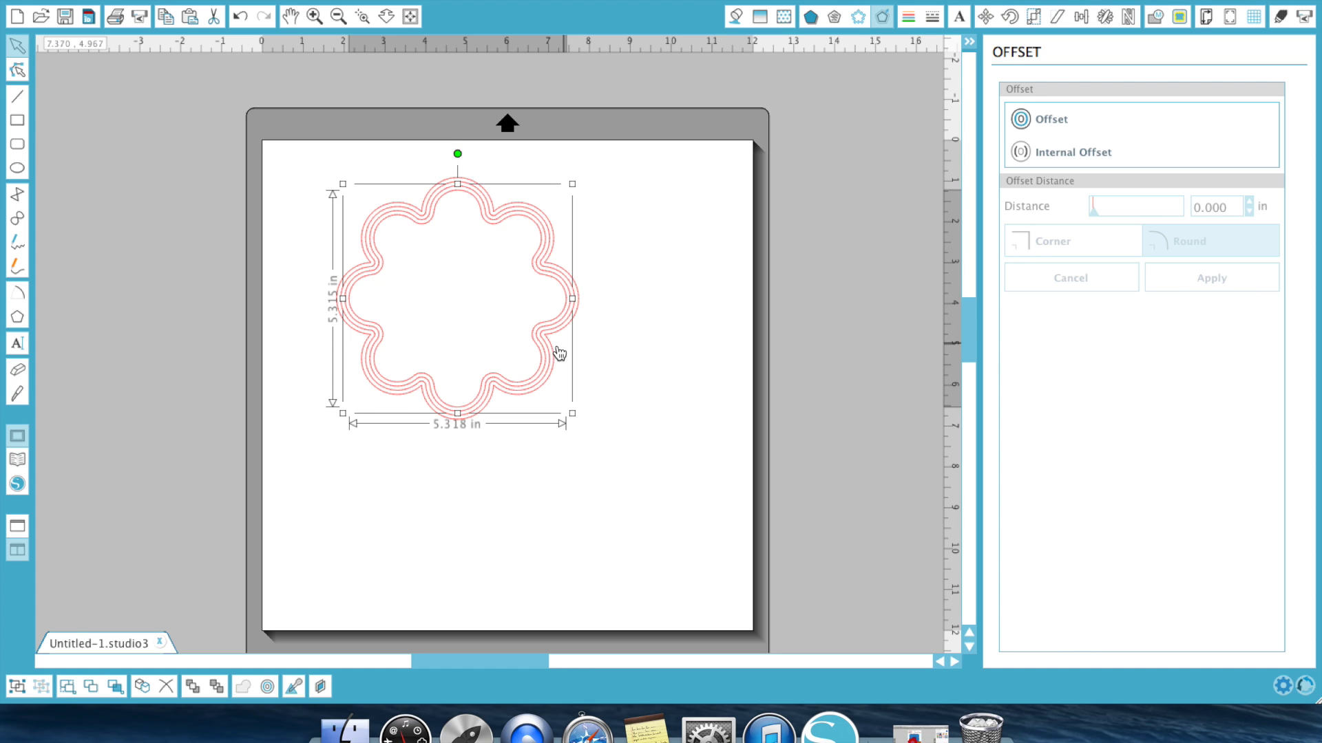
Add a third 0.100 in inward offset, then marquee-select all nested outlines and delete them
left_click(537, 378)
left_click(1060, 153)
left_click(1231, 212)
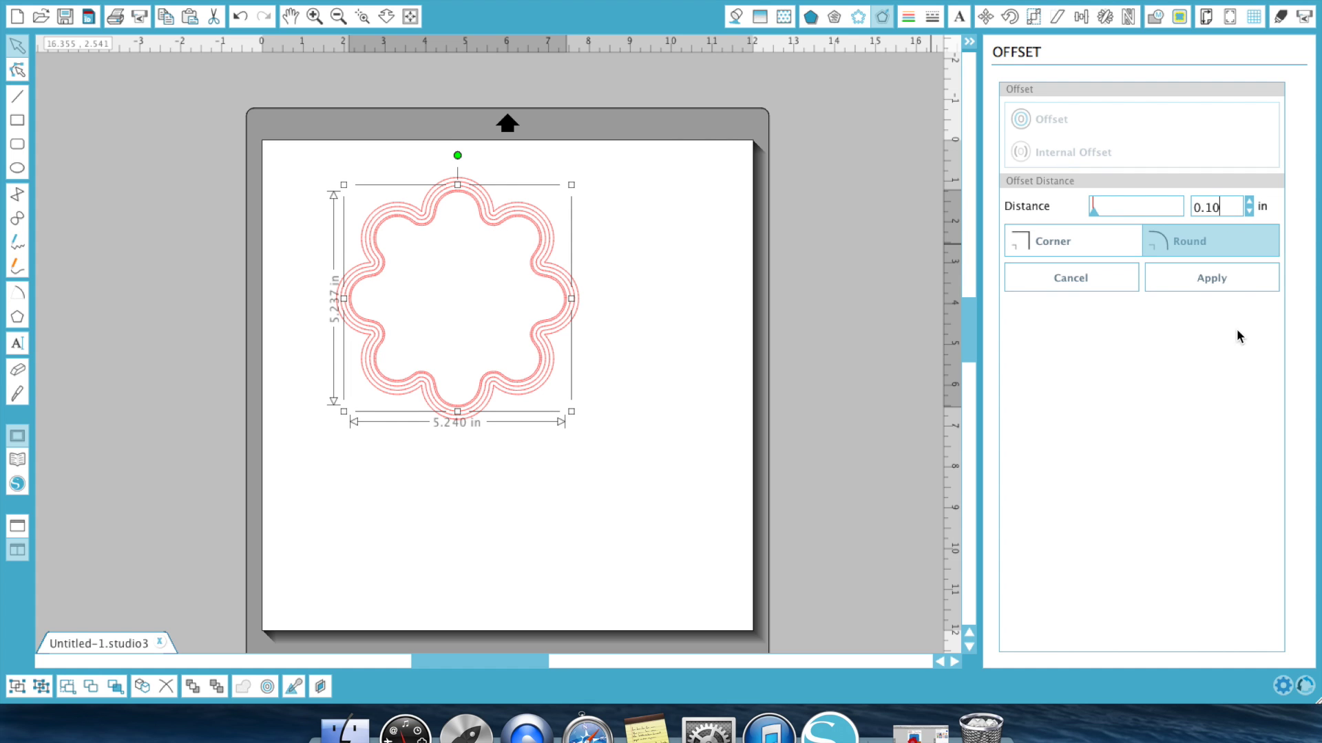
key("Return")
left_click(1209, 280)
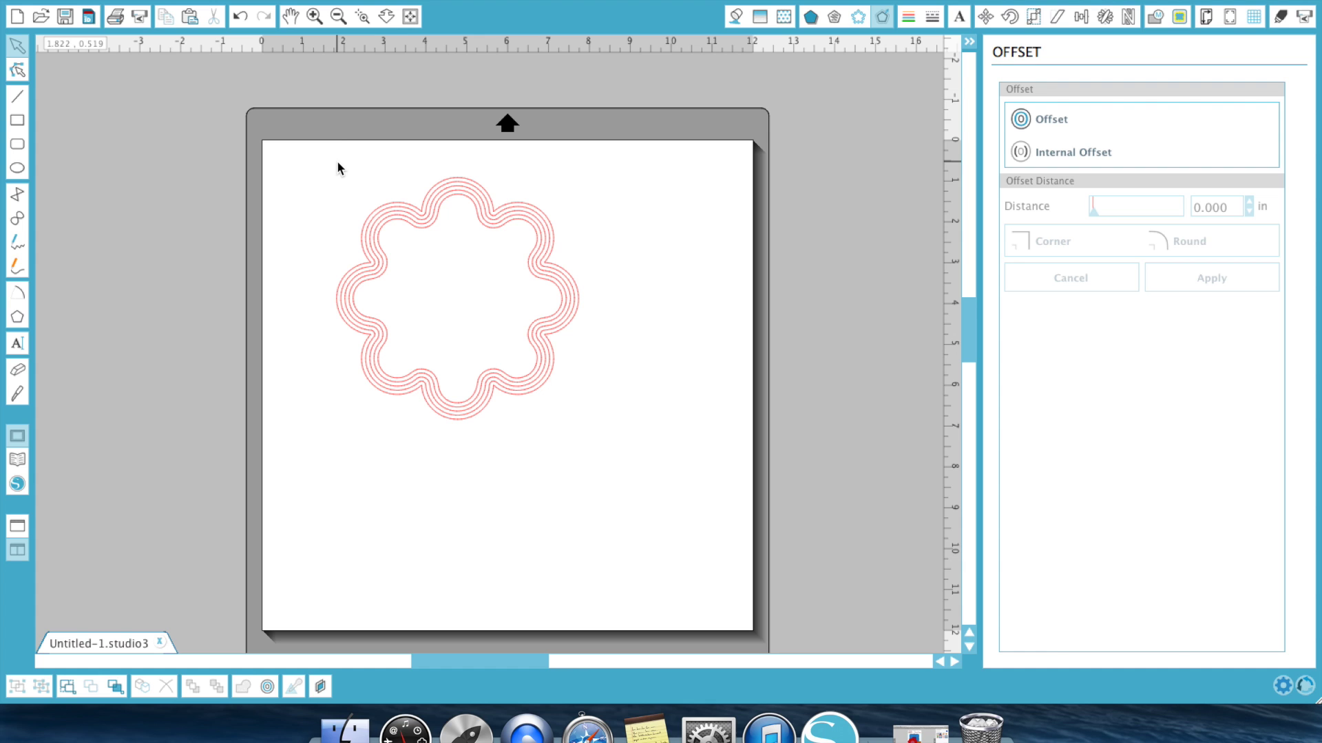
left_click_drag(337, 159, 629, 493)
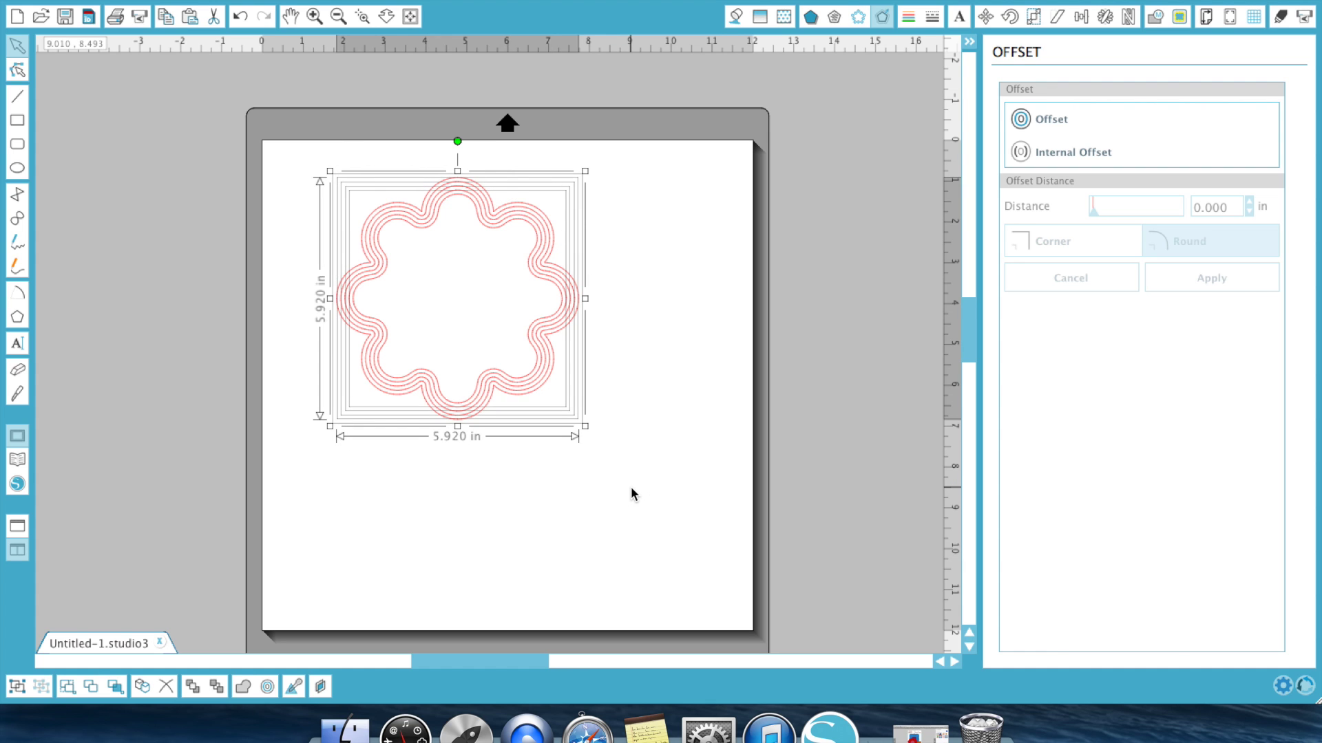
key("Delete")
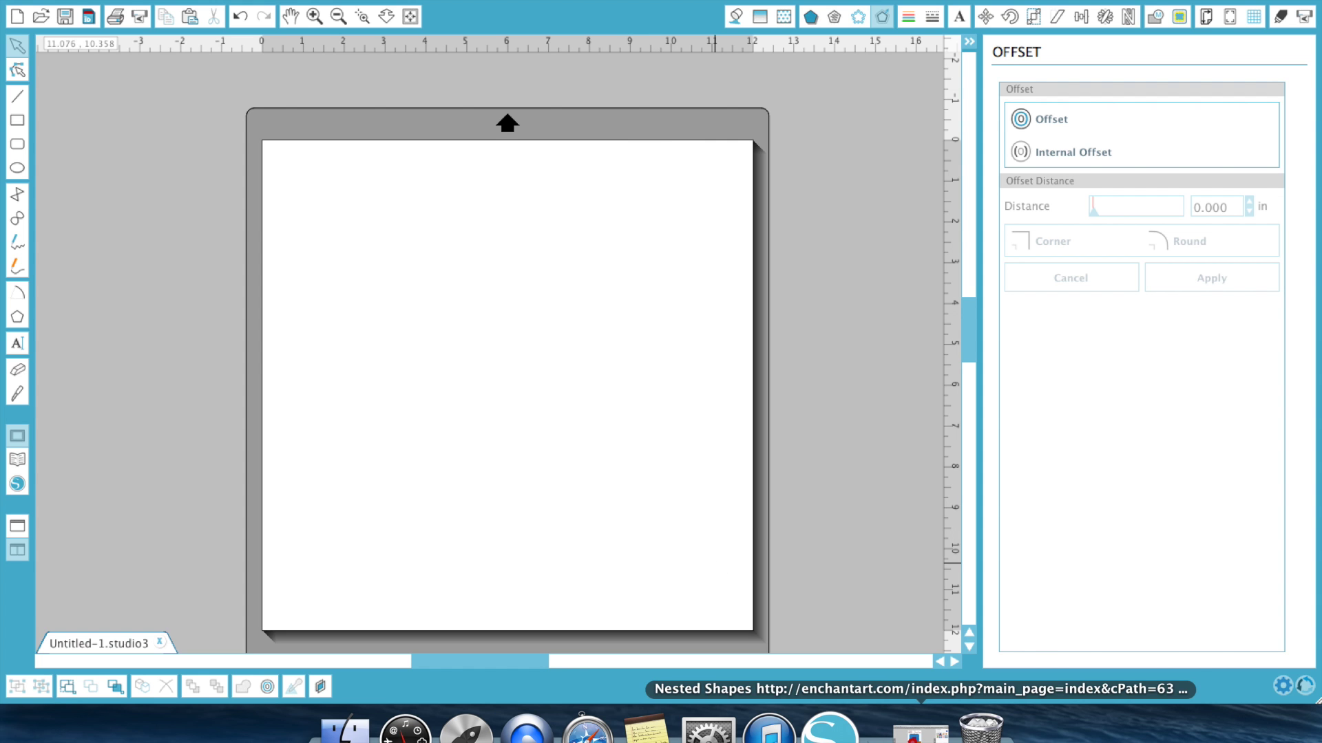
After checking the Ken's Kreations browser page, add KEN'S KREATIONS text near the mat's top
left_click(920, 731)
left_click(430, 54)
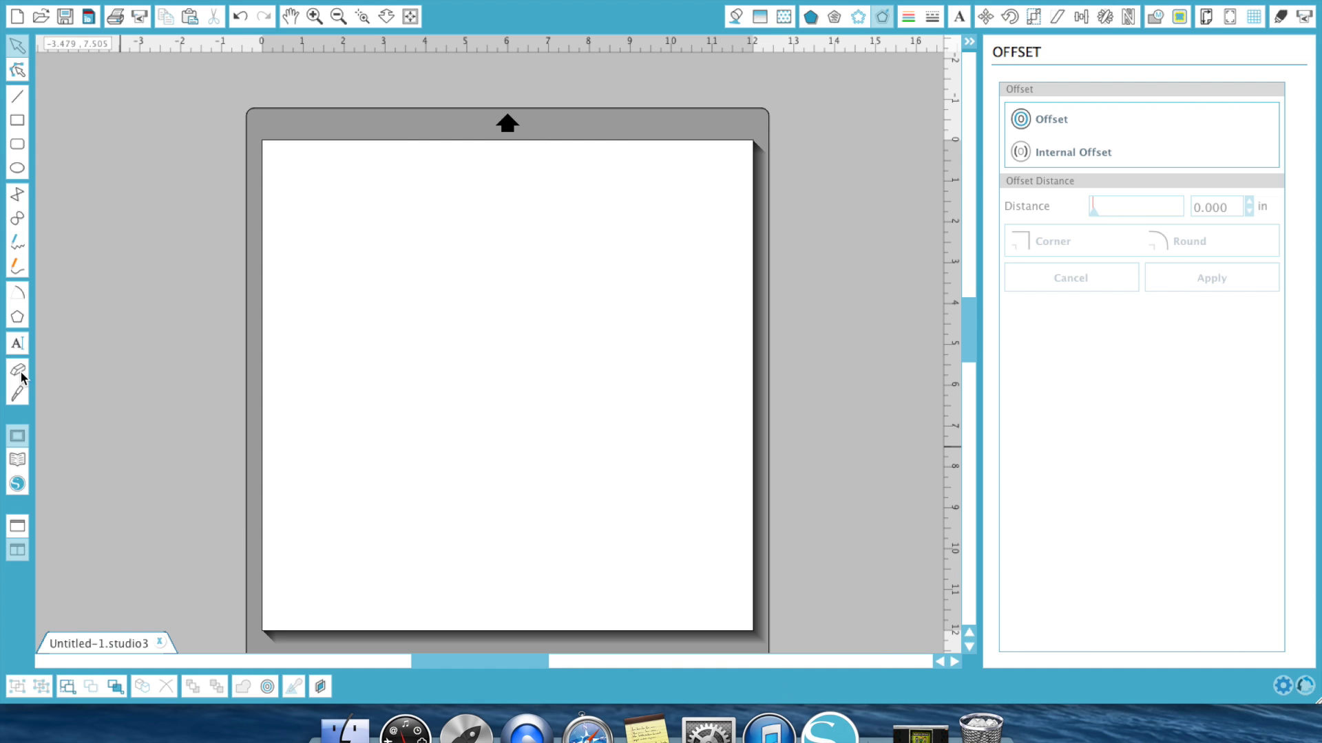
left_click(13, 350)
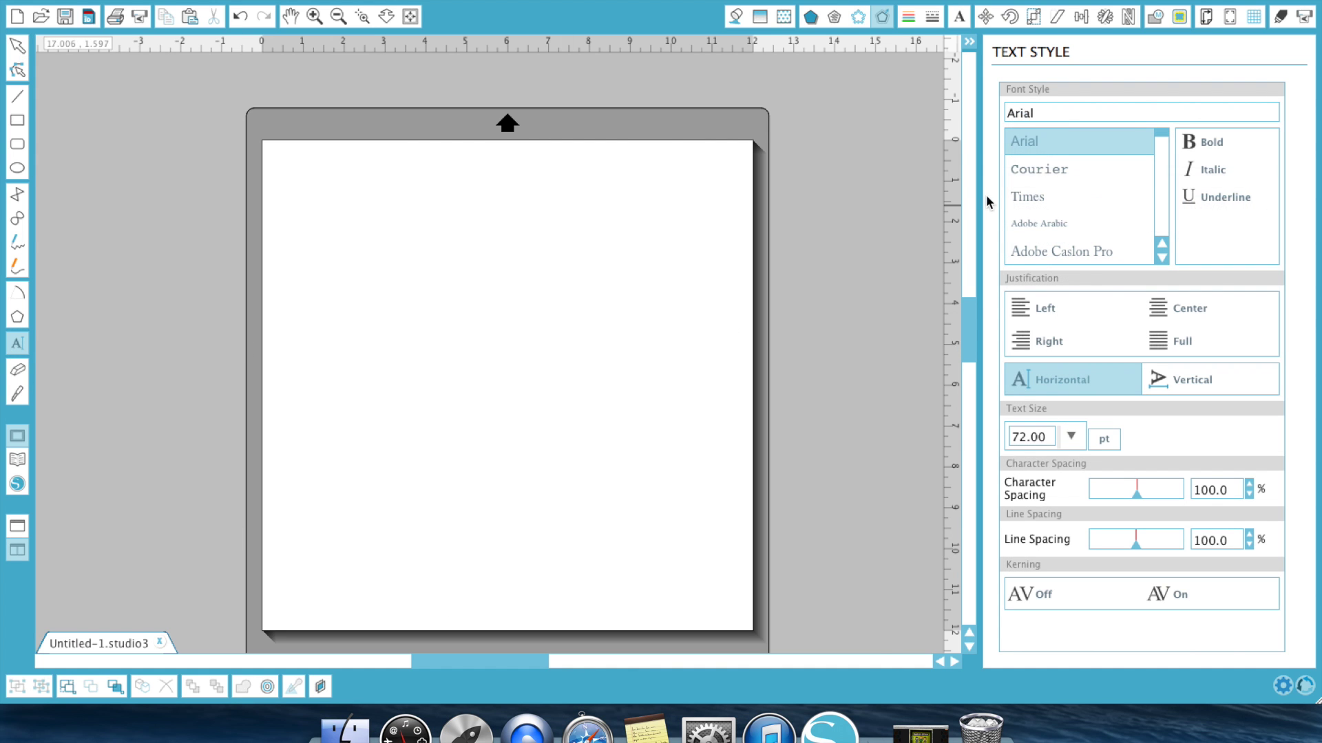
left_click(358, 301)
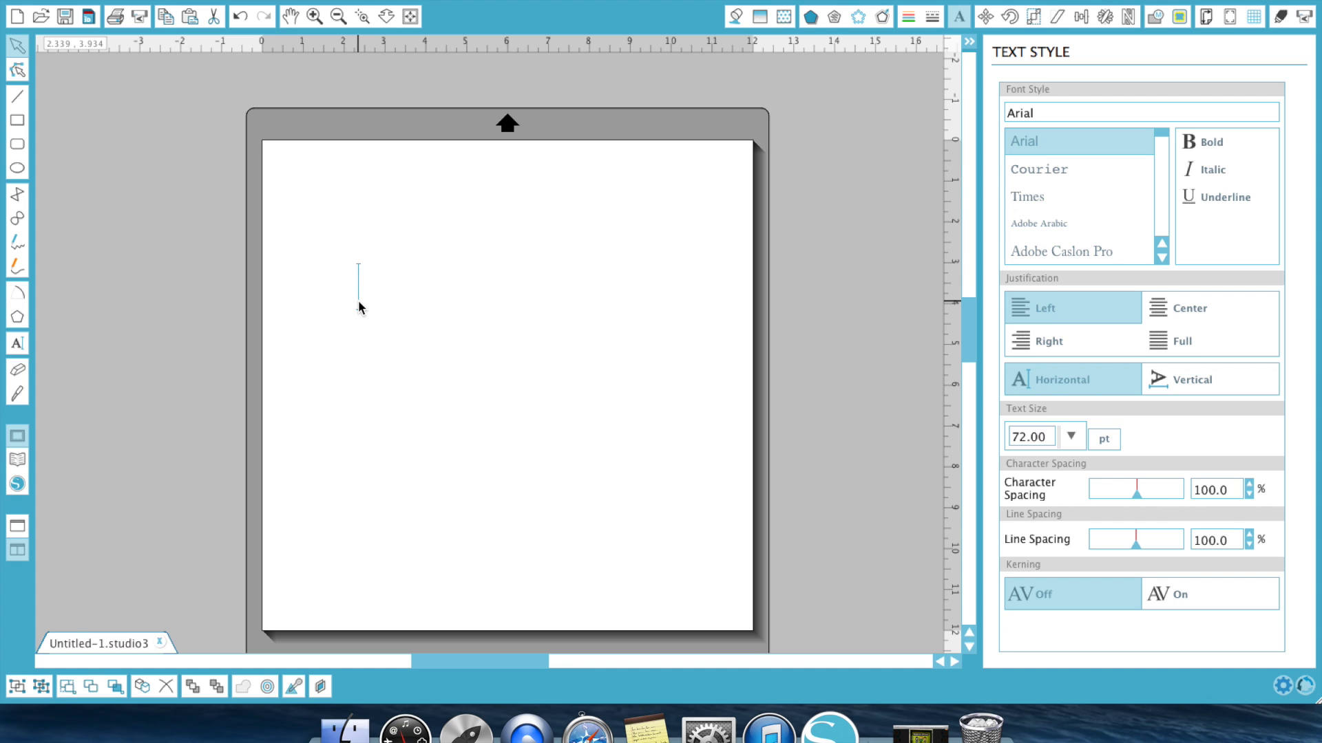
type("KEN's")
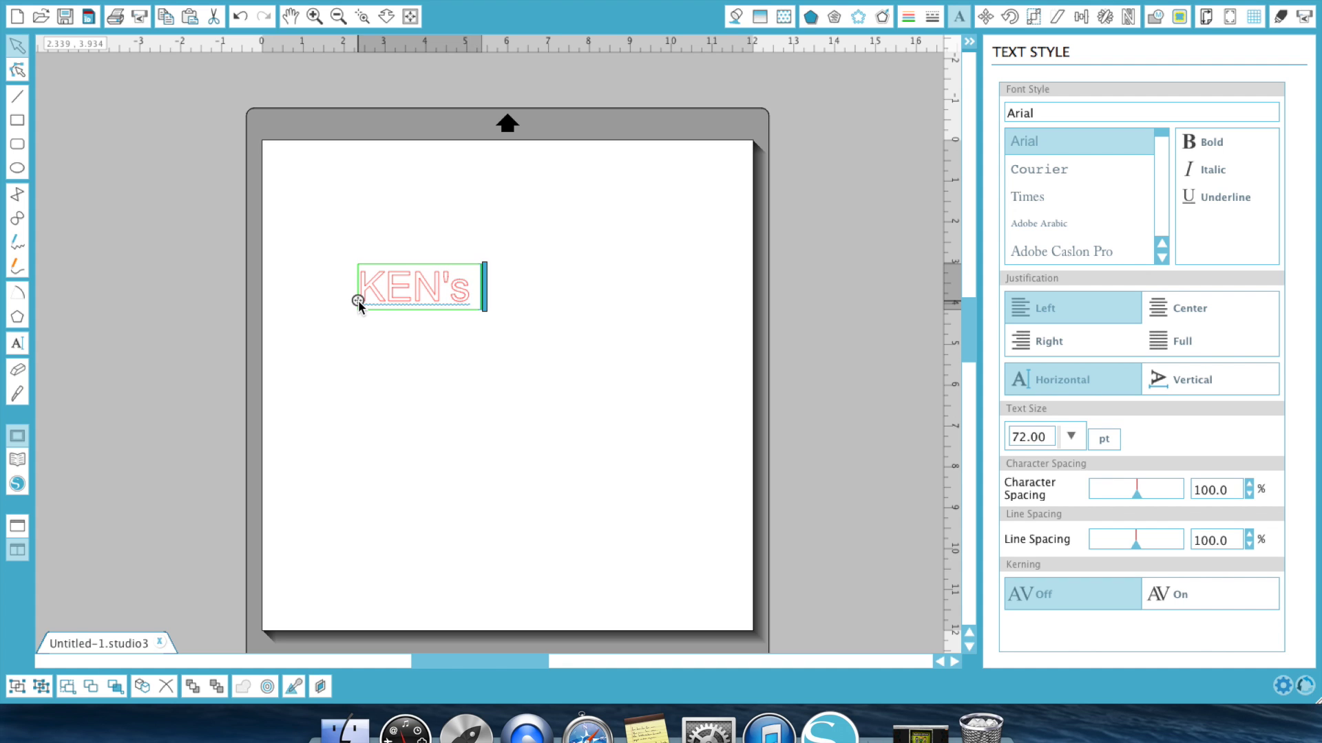
key("BackSpace")
type("S")
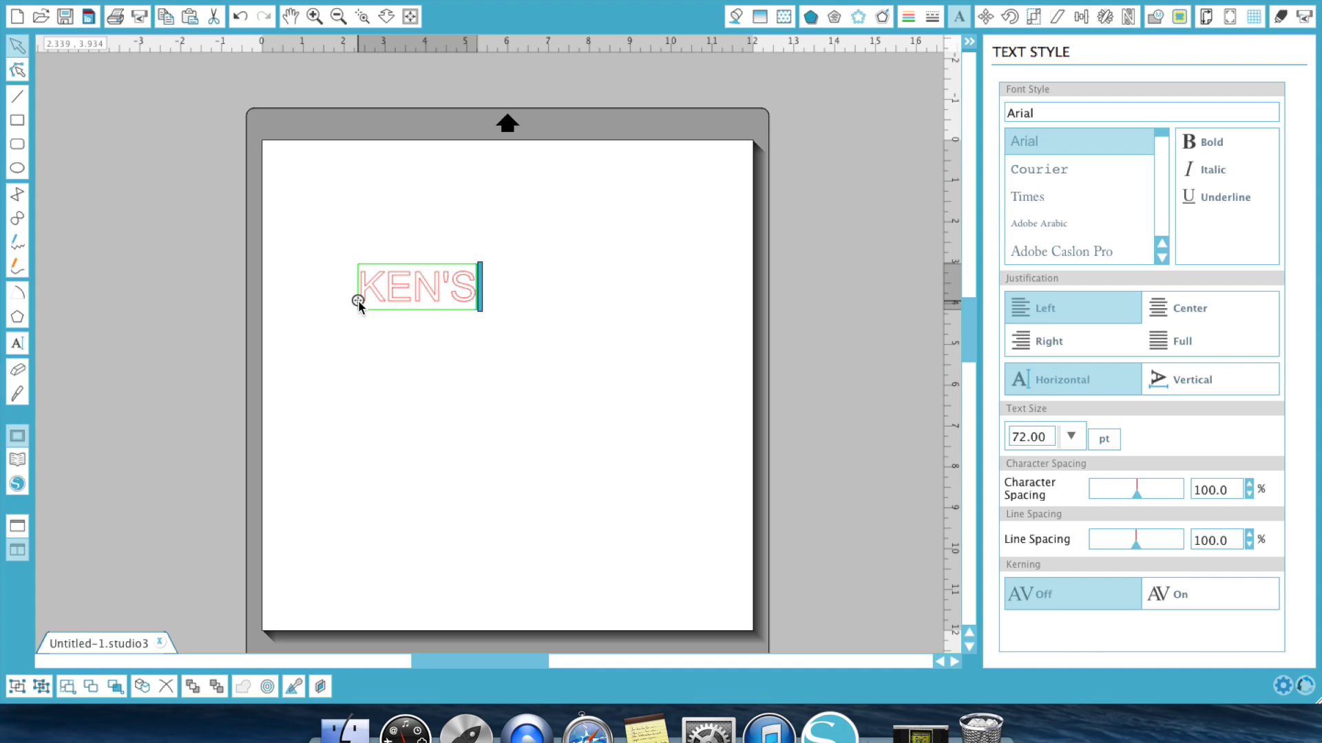
type(" KREATIONS")
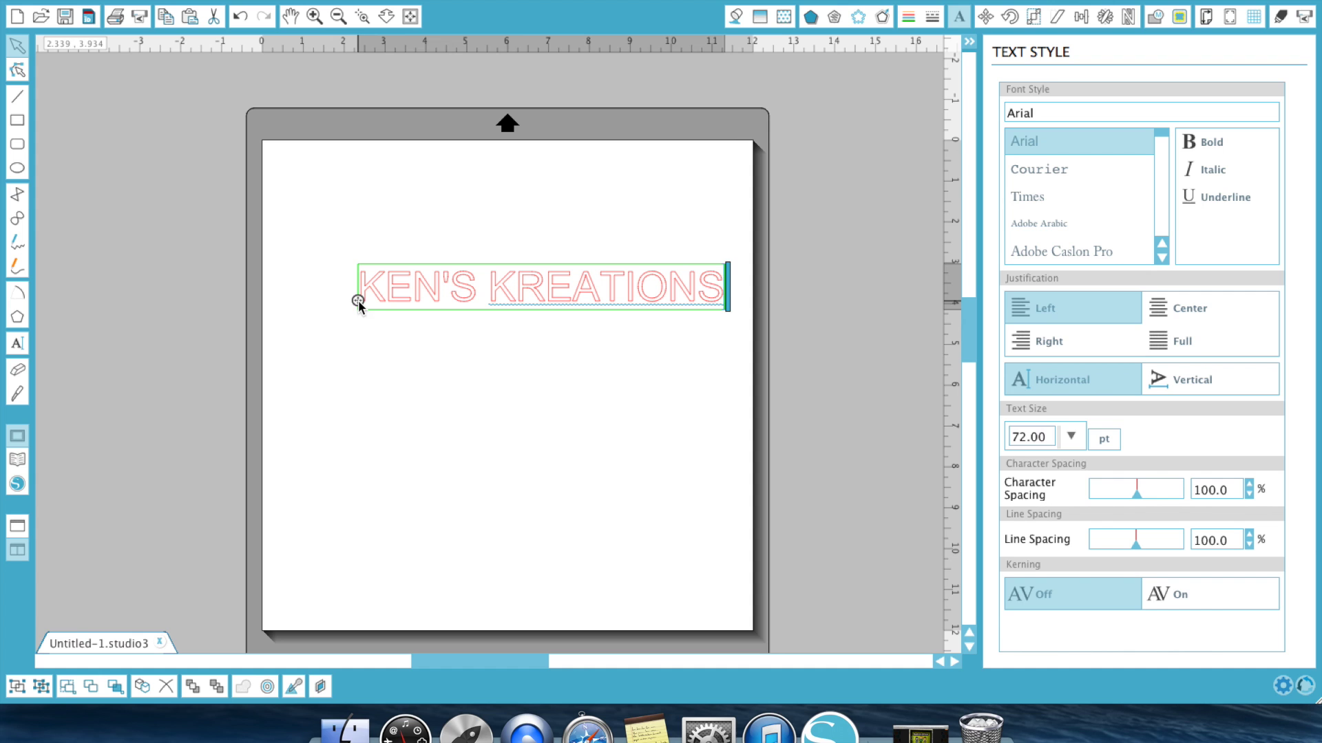
left_click(393, 360)
left_click_drag(587, 296, 562, 269)
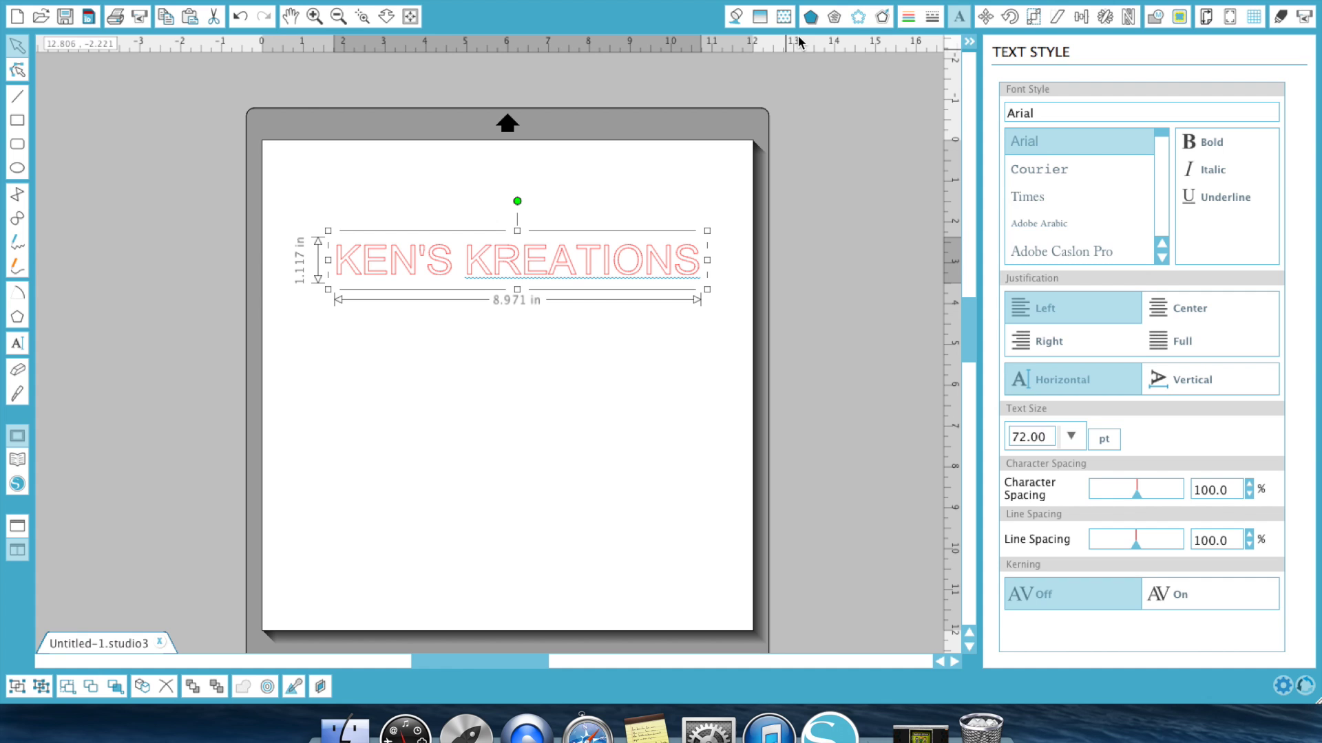
Wrap KEN'S KREATIONS in a 0.125 in rounded offset outline
left_click(884, 22)
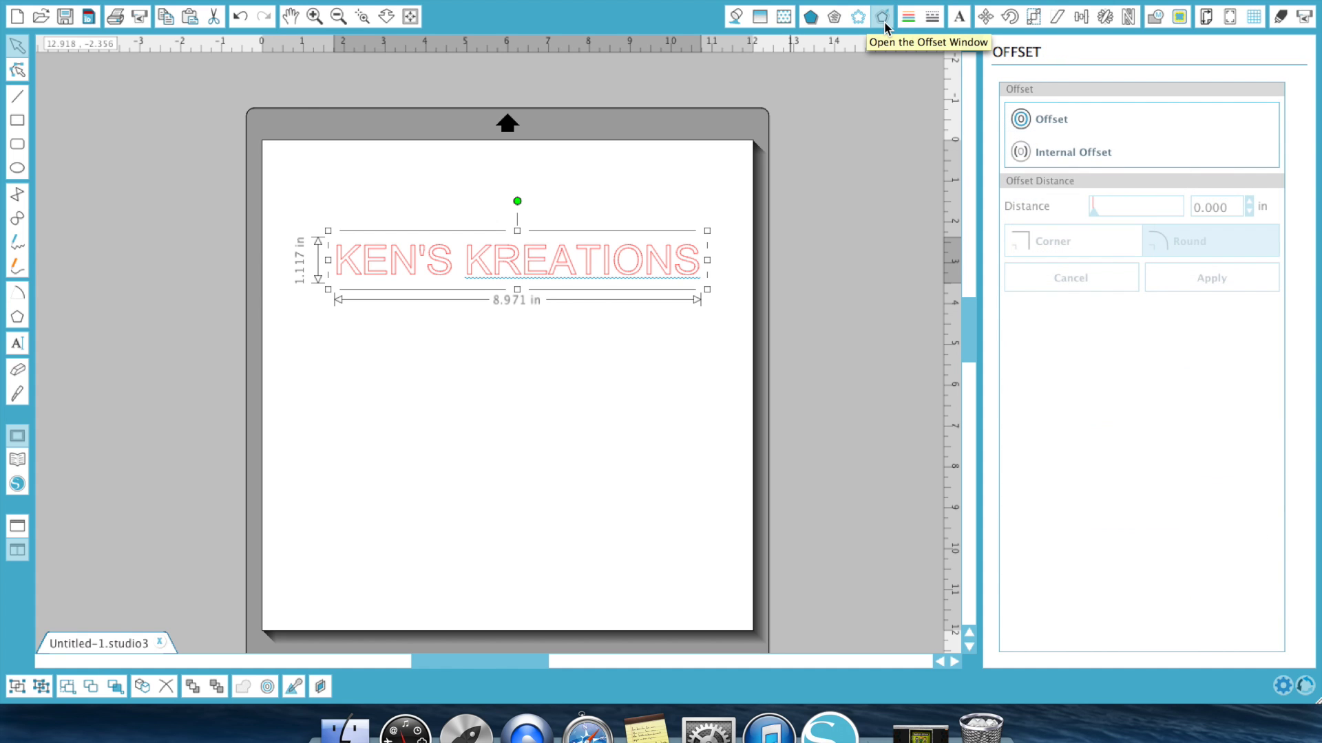
left_click(1058, 122)
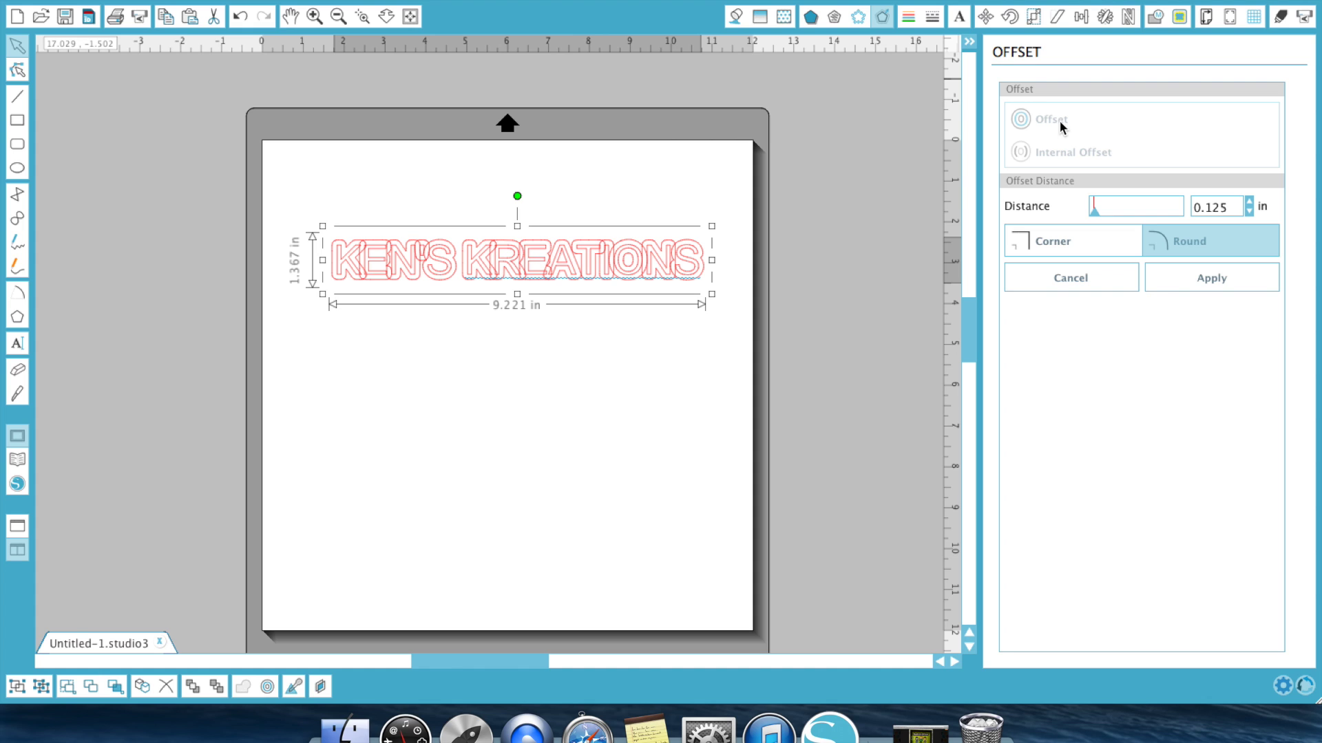
left_click(1224, 278)
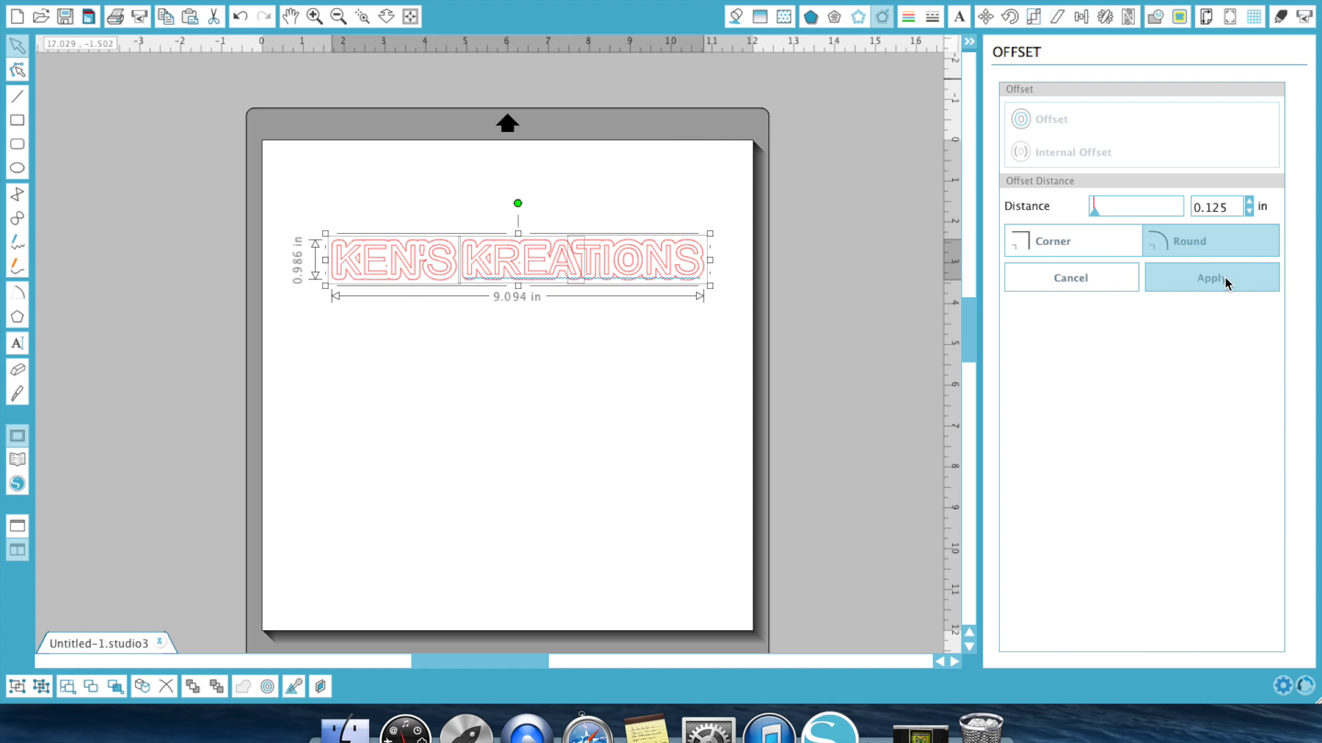
left_click(572, 455)
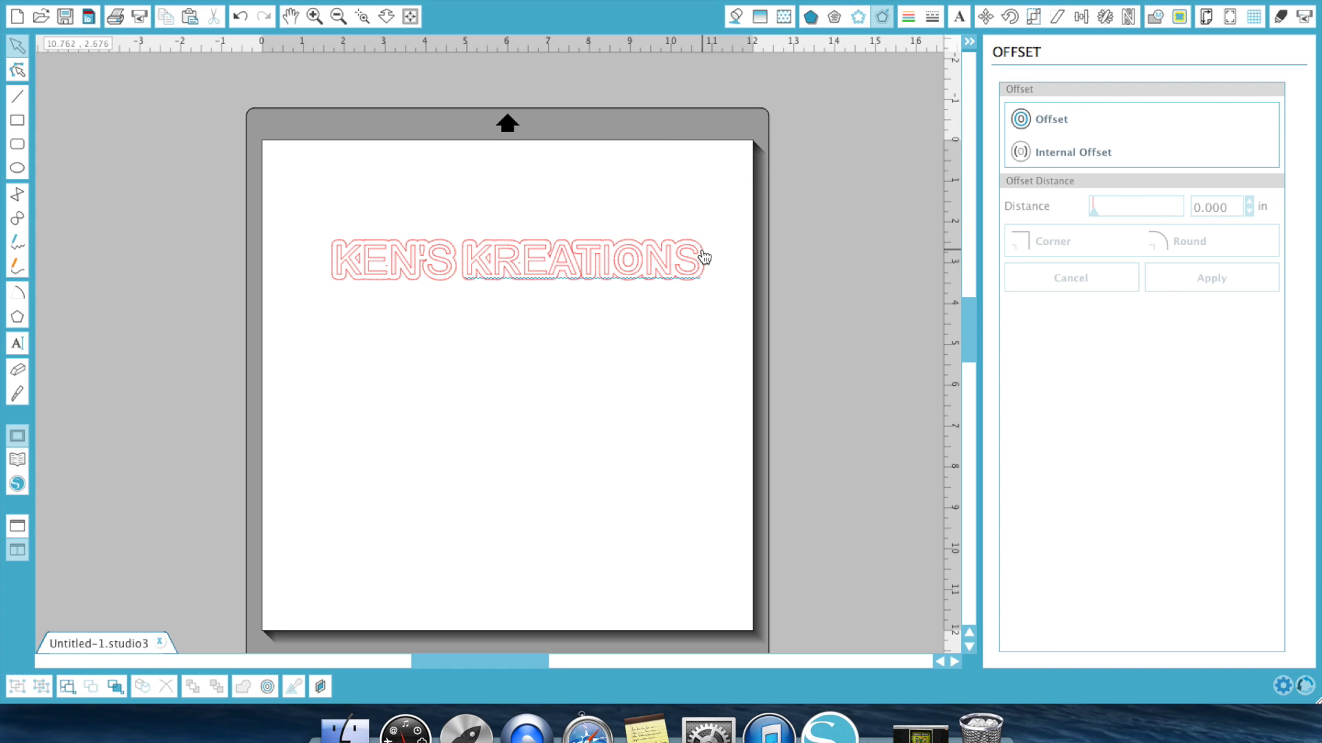
Add another offset to the ATIONS piece, then marquee-select the text and outlines and delete them
left_click(703, 254)
left_click(719, 218)
left_click(579, 242)
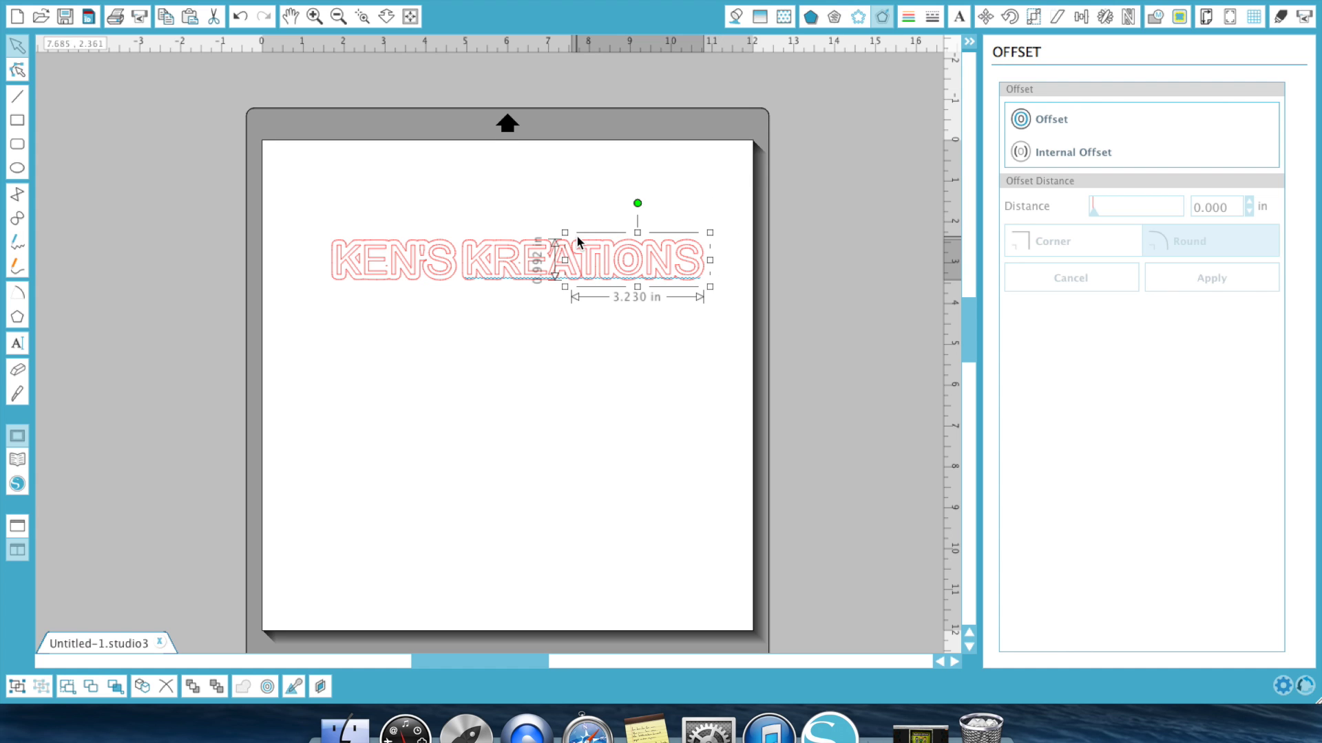
left_click(1056, 115)
left_click(677, 439)
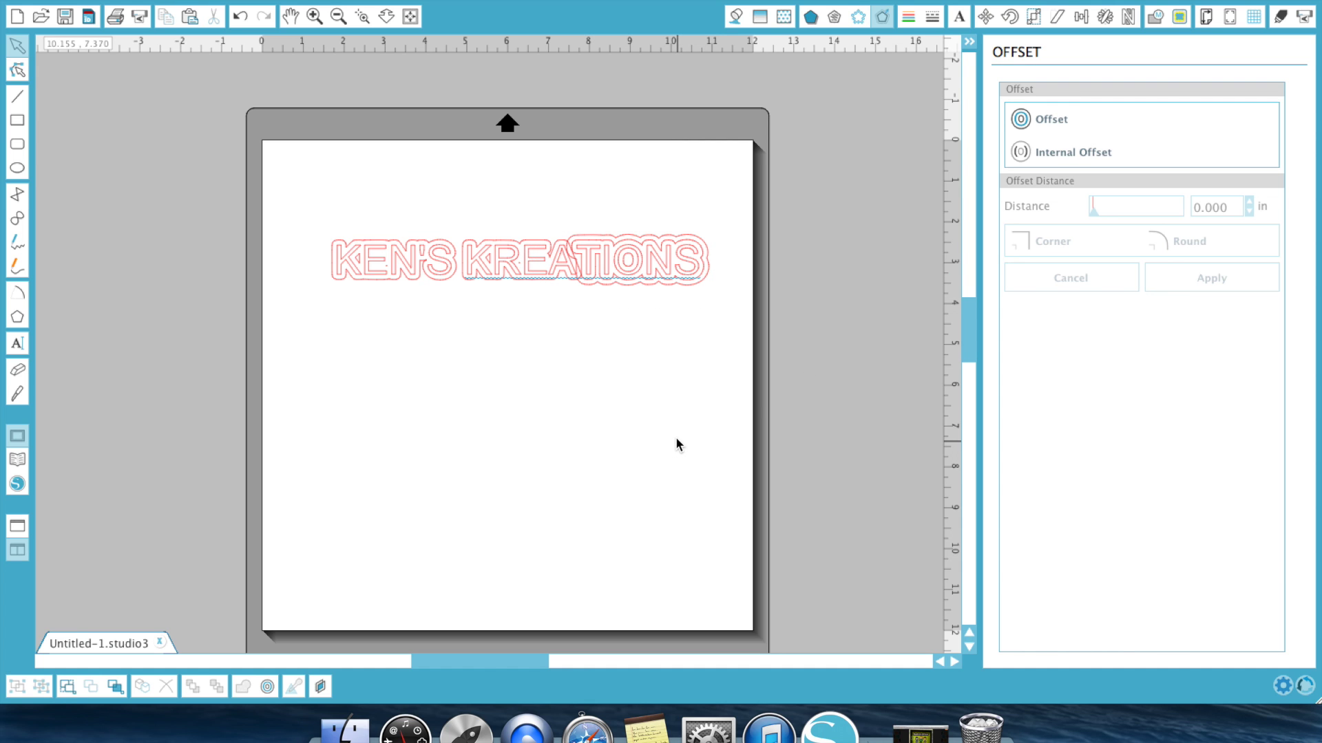
left_click_drag(333, 229, 726, 329)
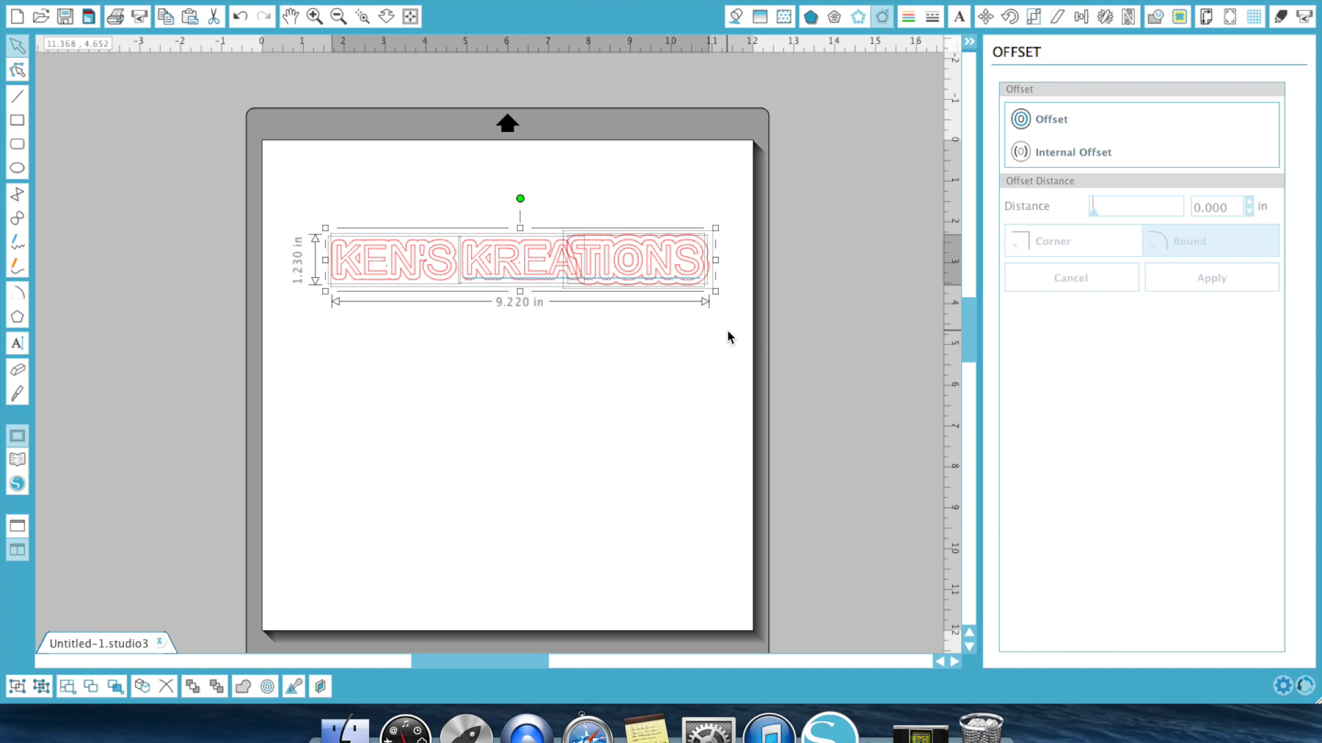
key("Delete")
Type KEN'S KREATIONS on the mat and resize it to span the mat width
left_click(17, 343)
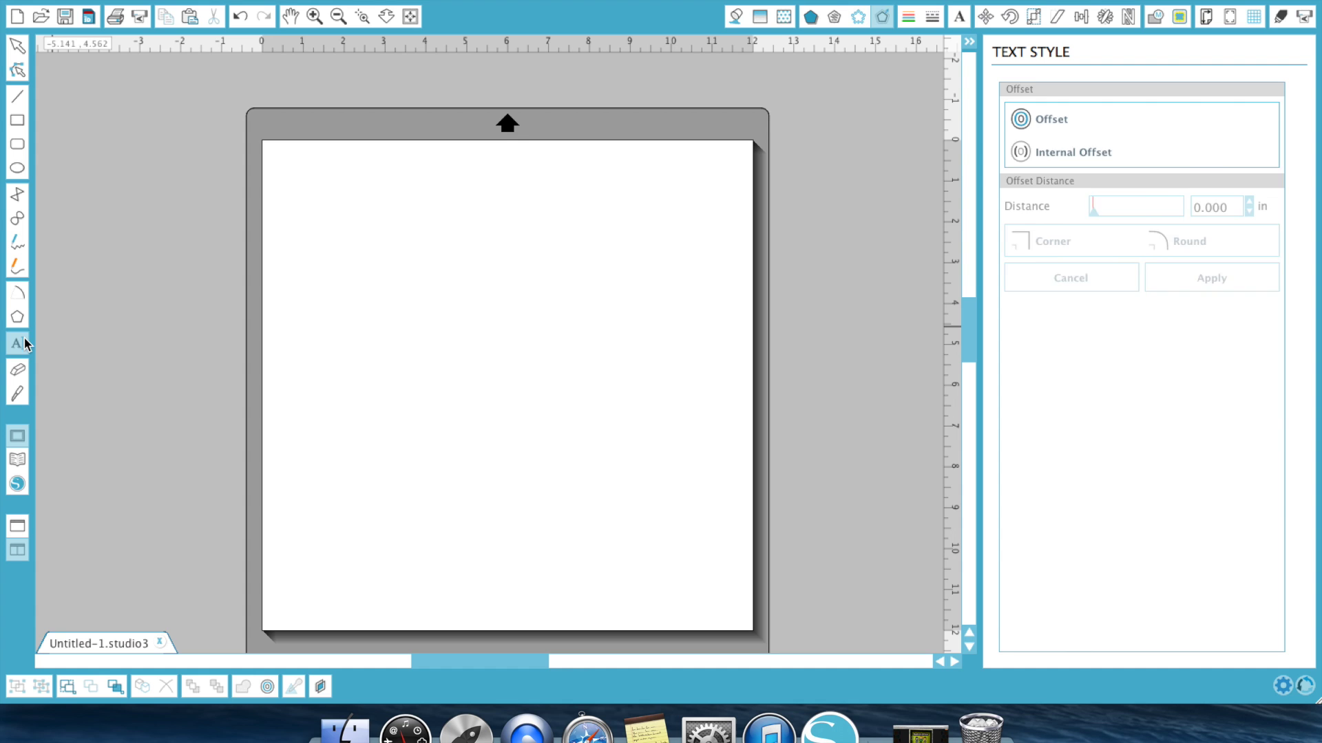
left_click(310, 267)
type("KE")
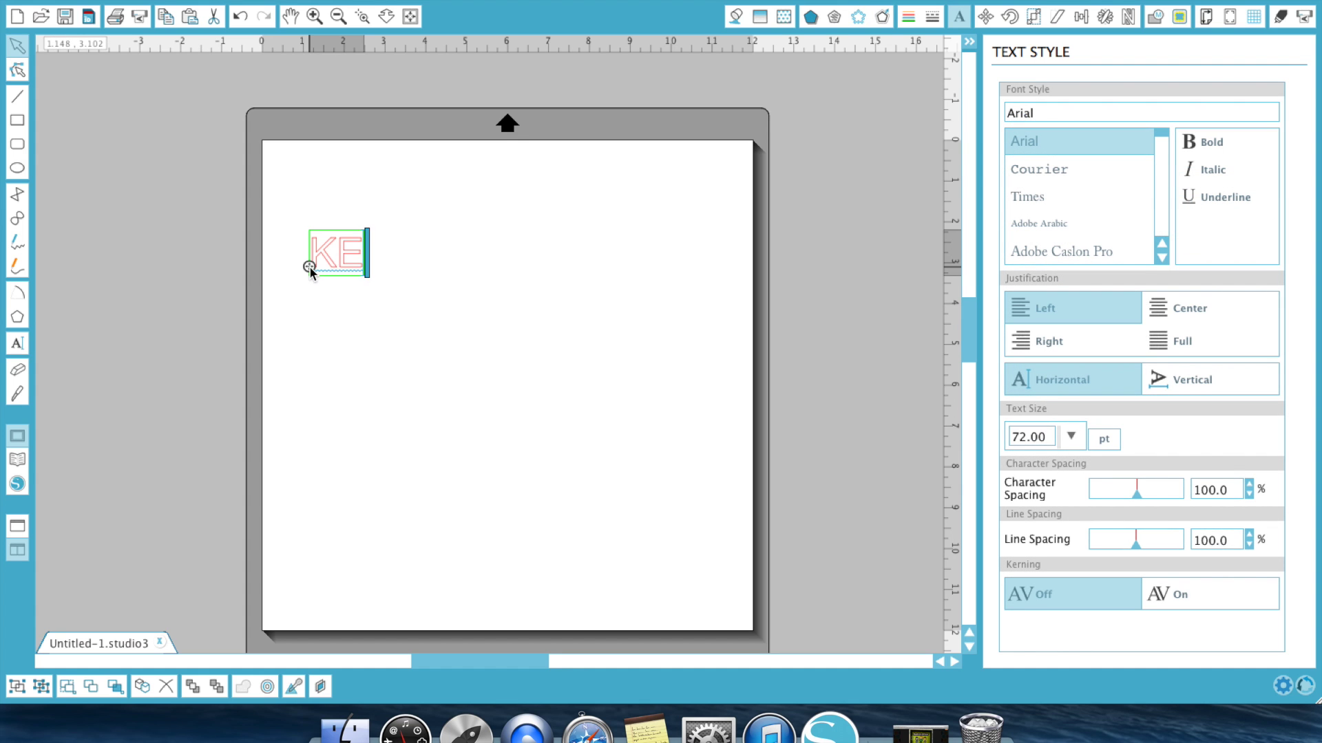
type("N'S")
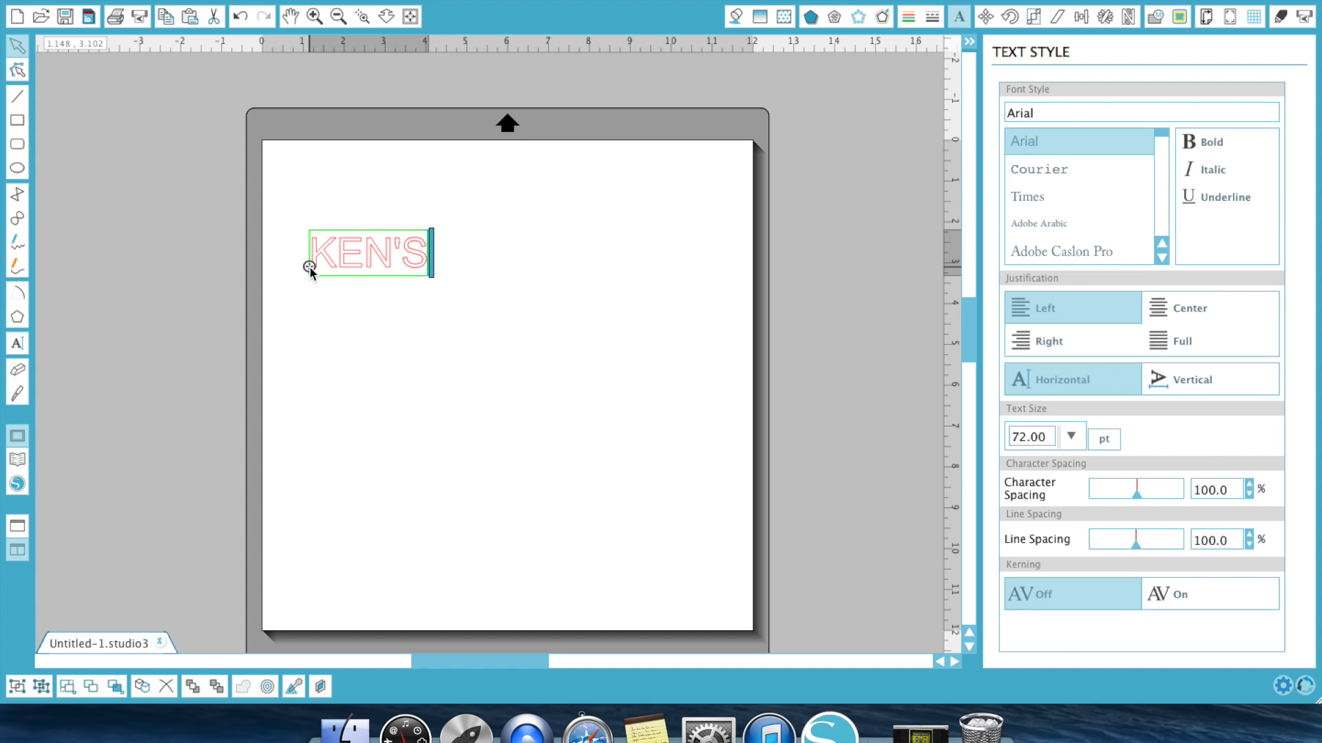
type(" KREATIONS")
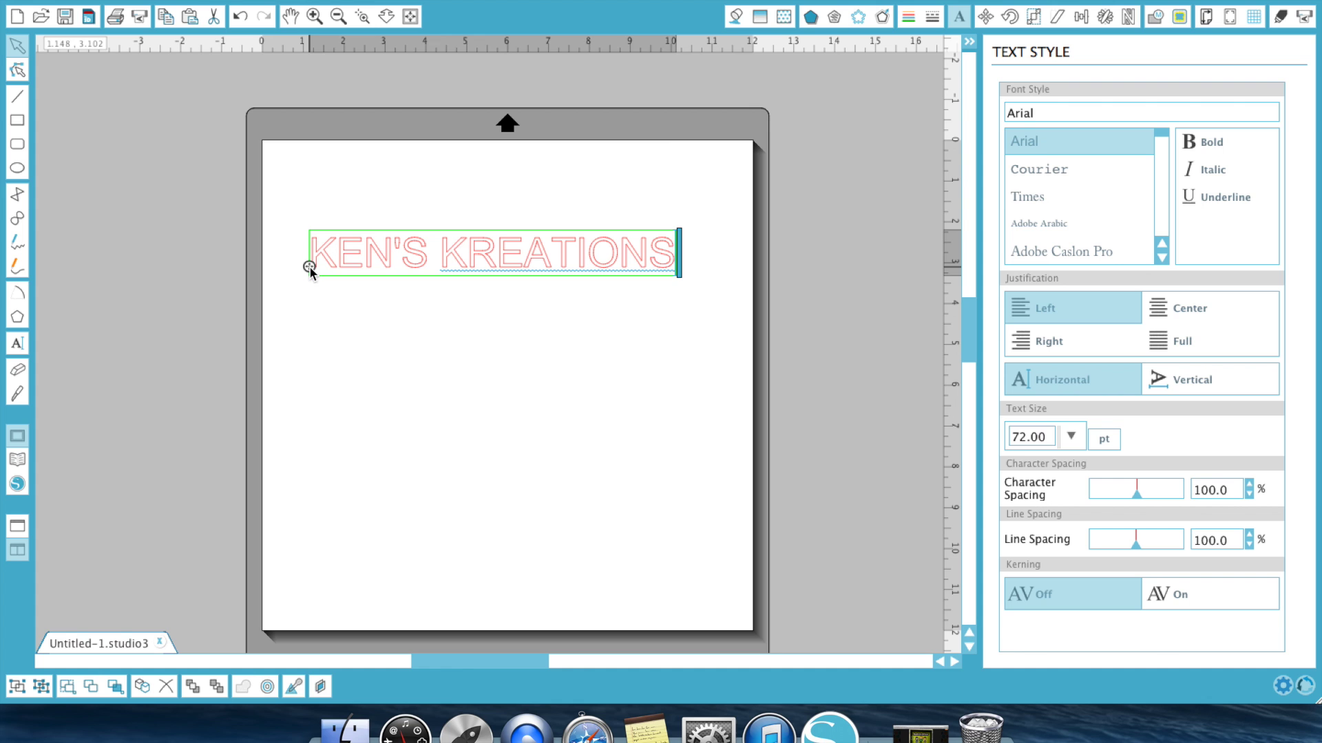
left_click(507, 378)
left_click(501, 242)
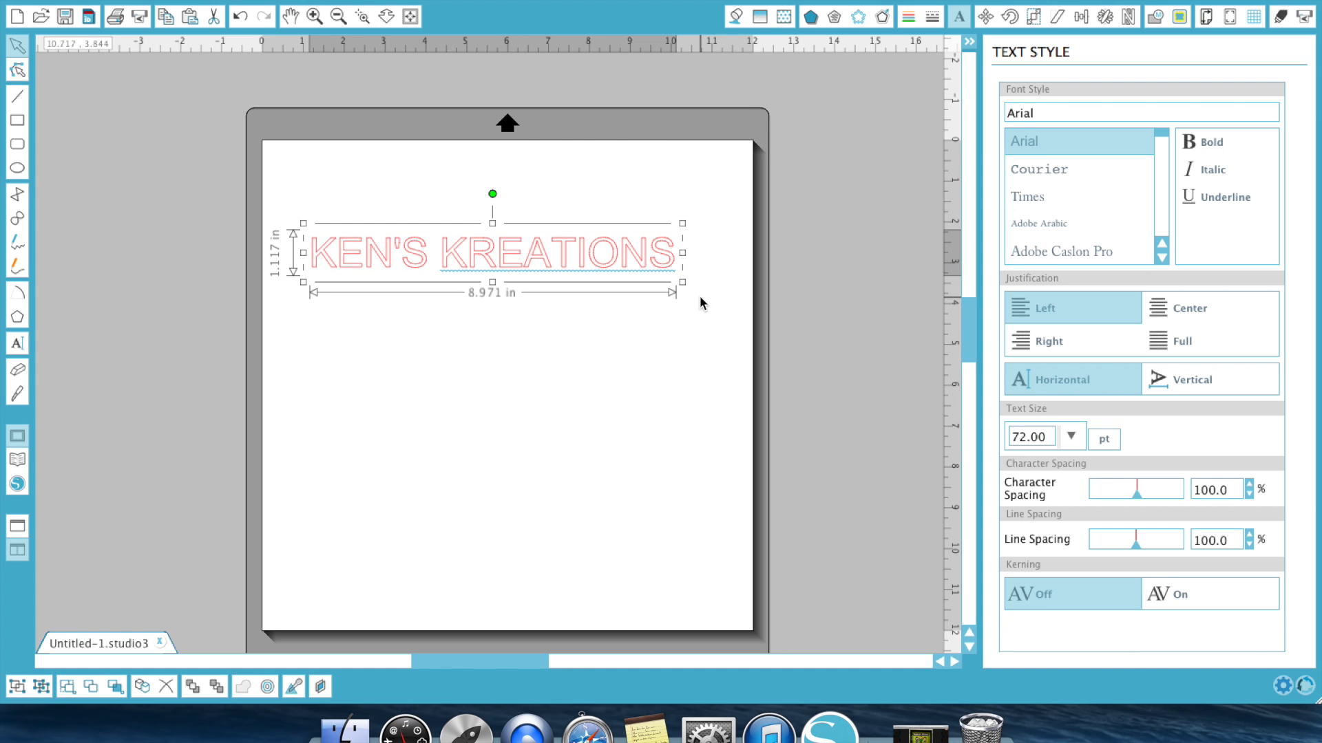
left_click_drag(682, 283, 888, 380)
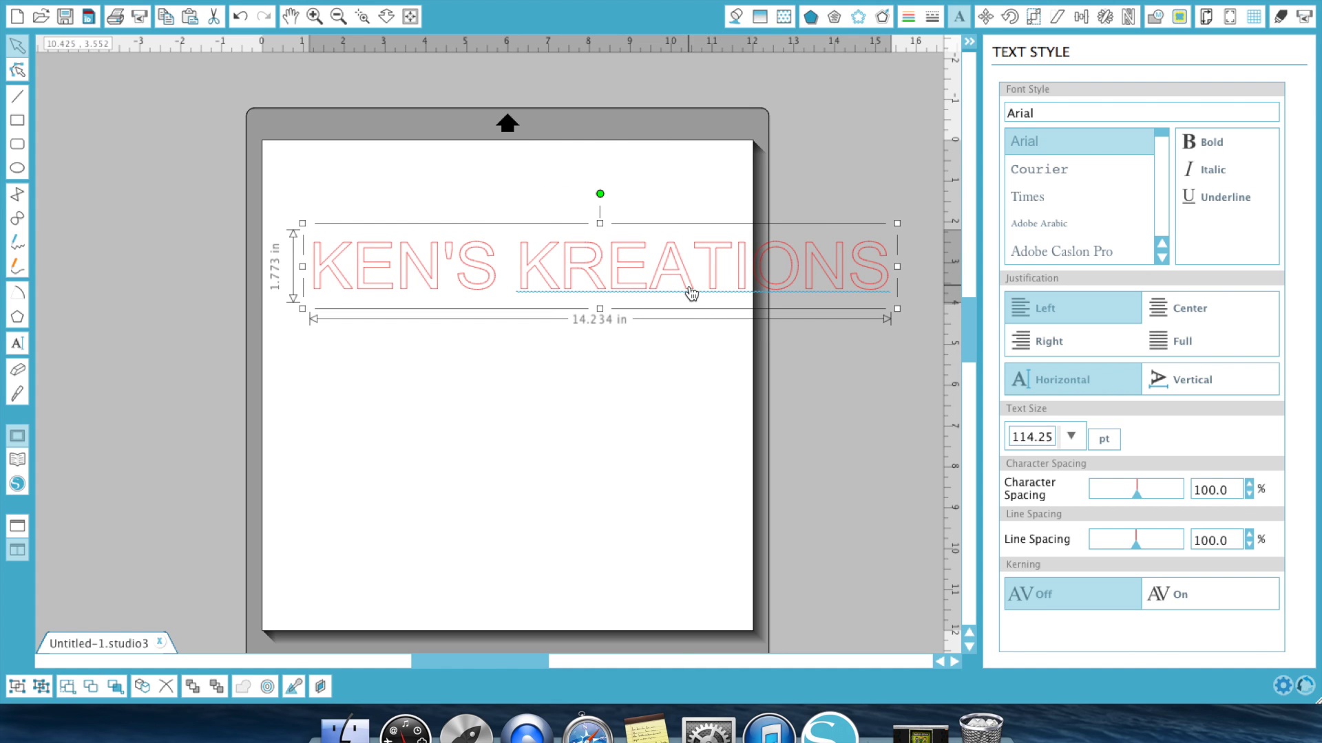
left_click_drag(691, 294, 647, 296)
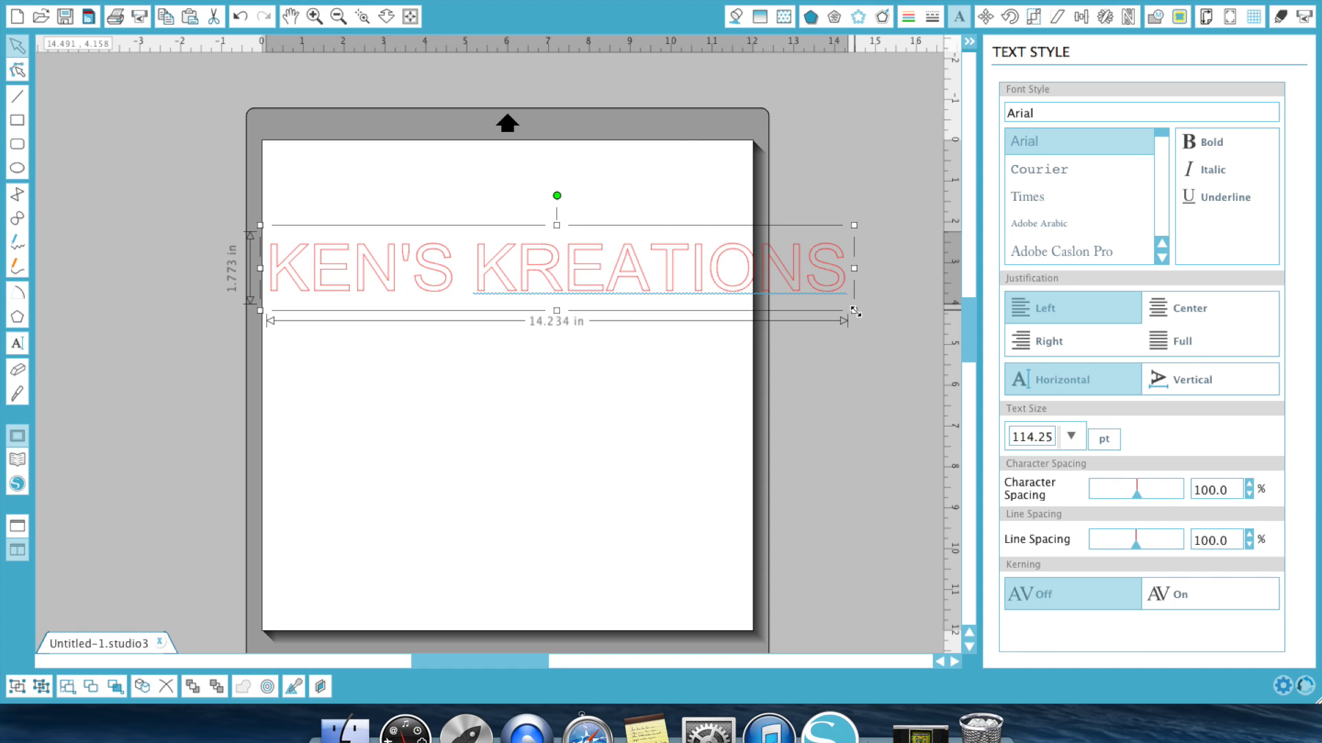
left_click_drag(855, 311, 747, 292)
left_click(625, 351)
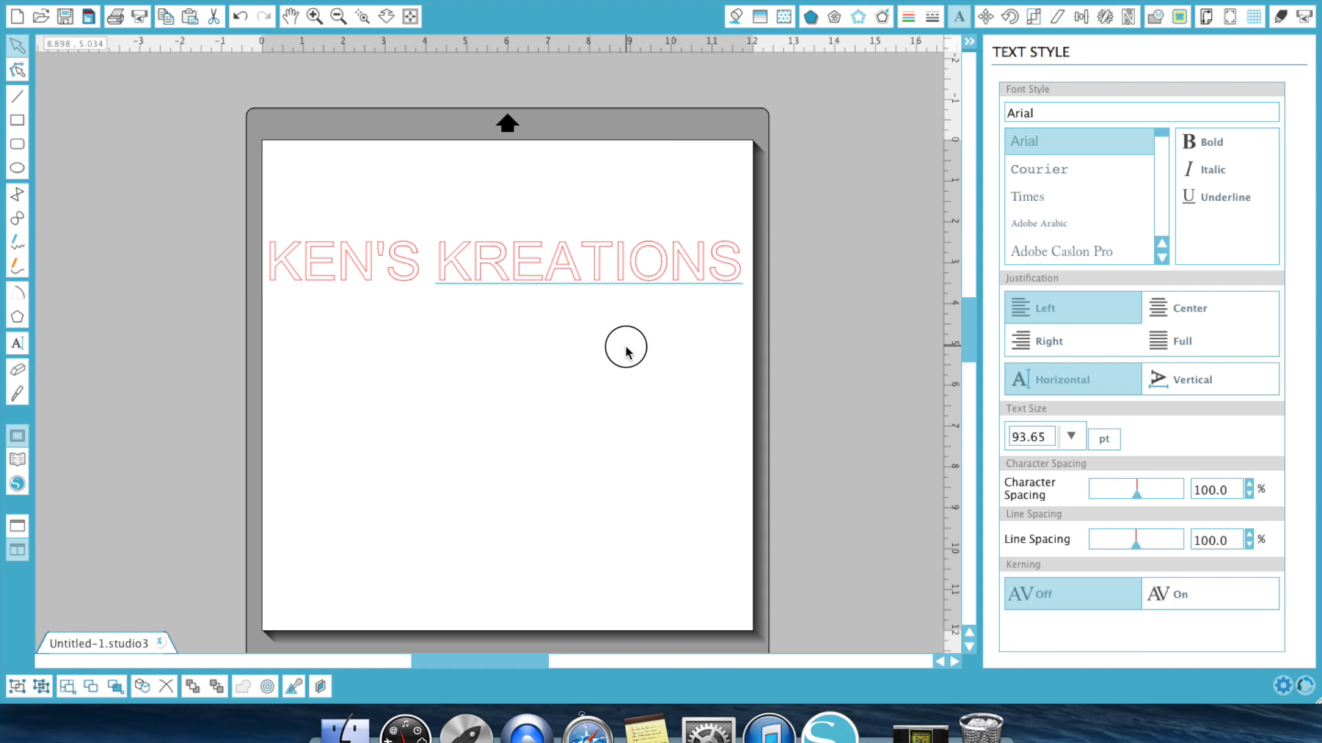
Surround the text with a 0.250 in round-cornered offset outline
left_click(625, 283)
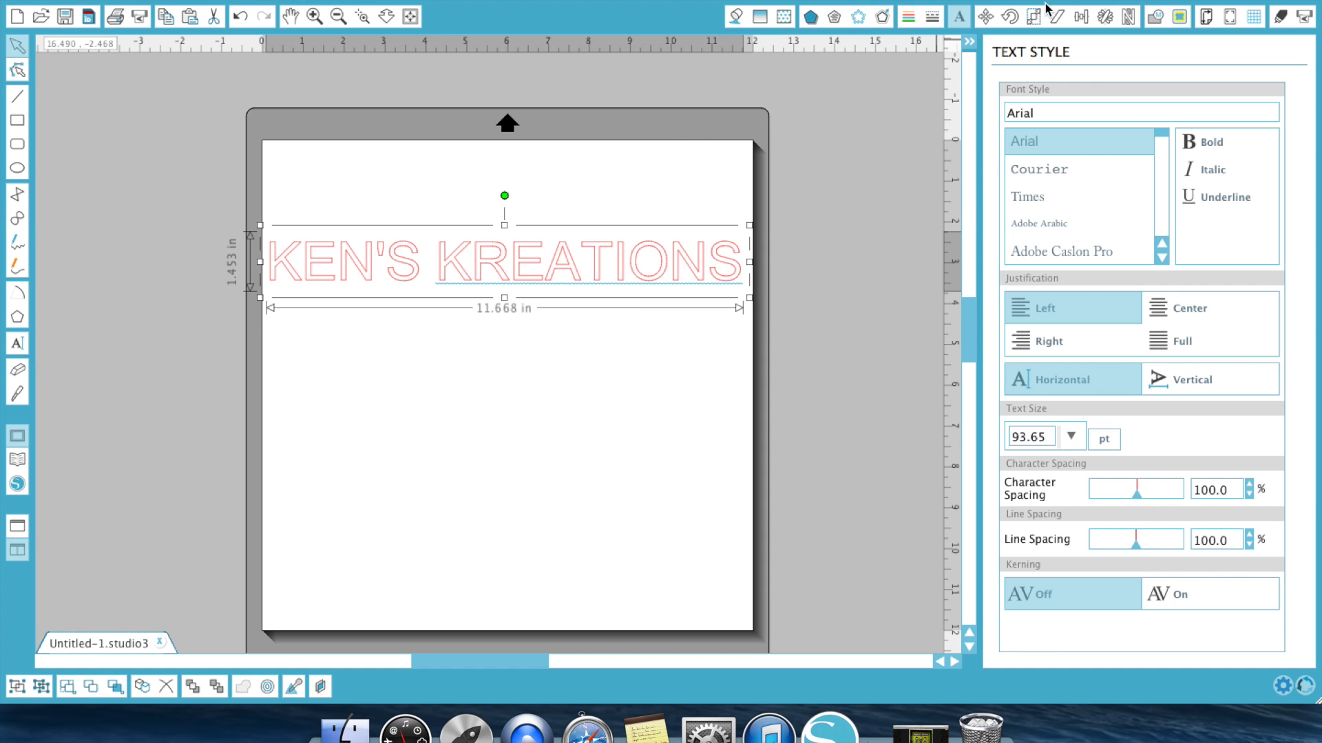
left_click(882, 18)
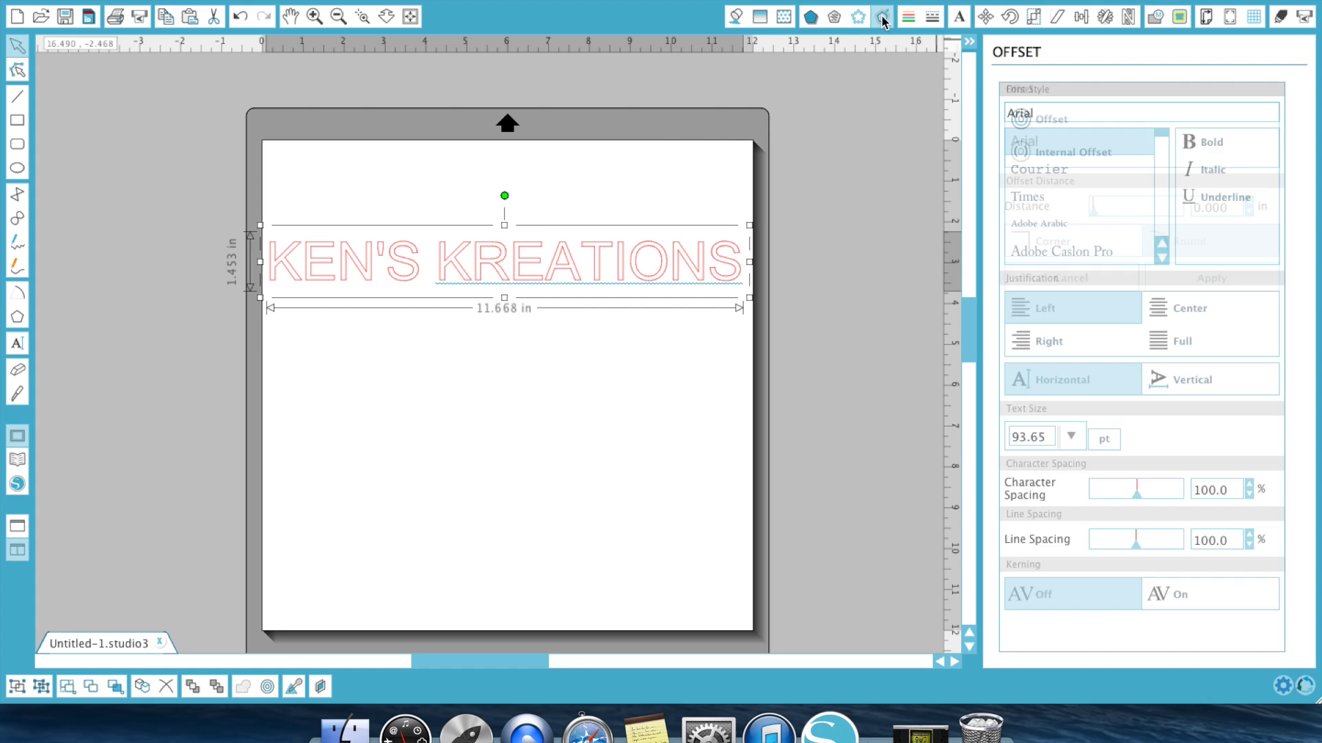
left_click(1040, 118)
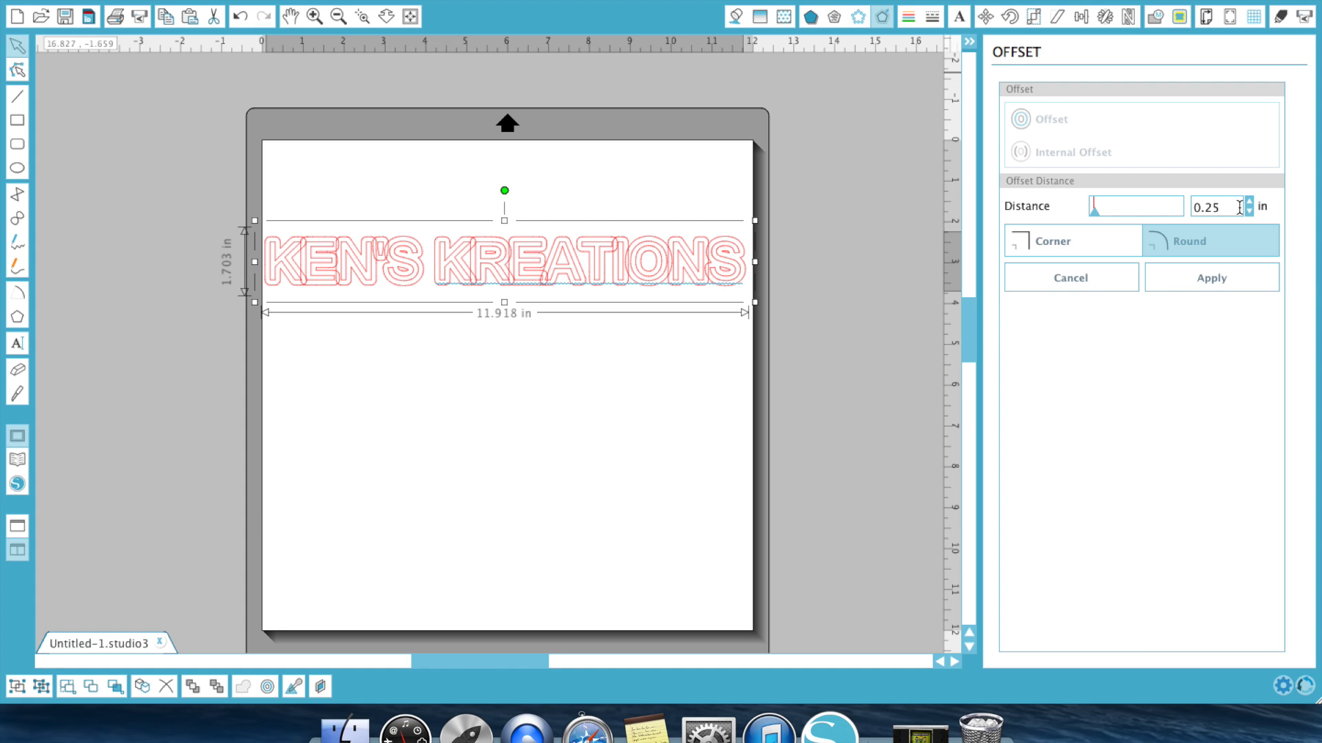
left_click(1068, 250)
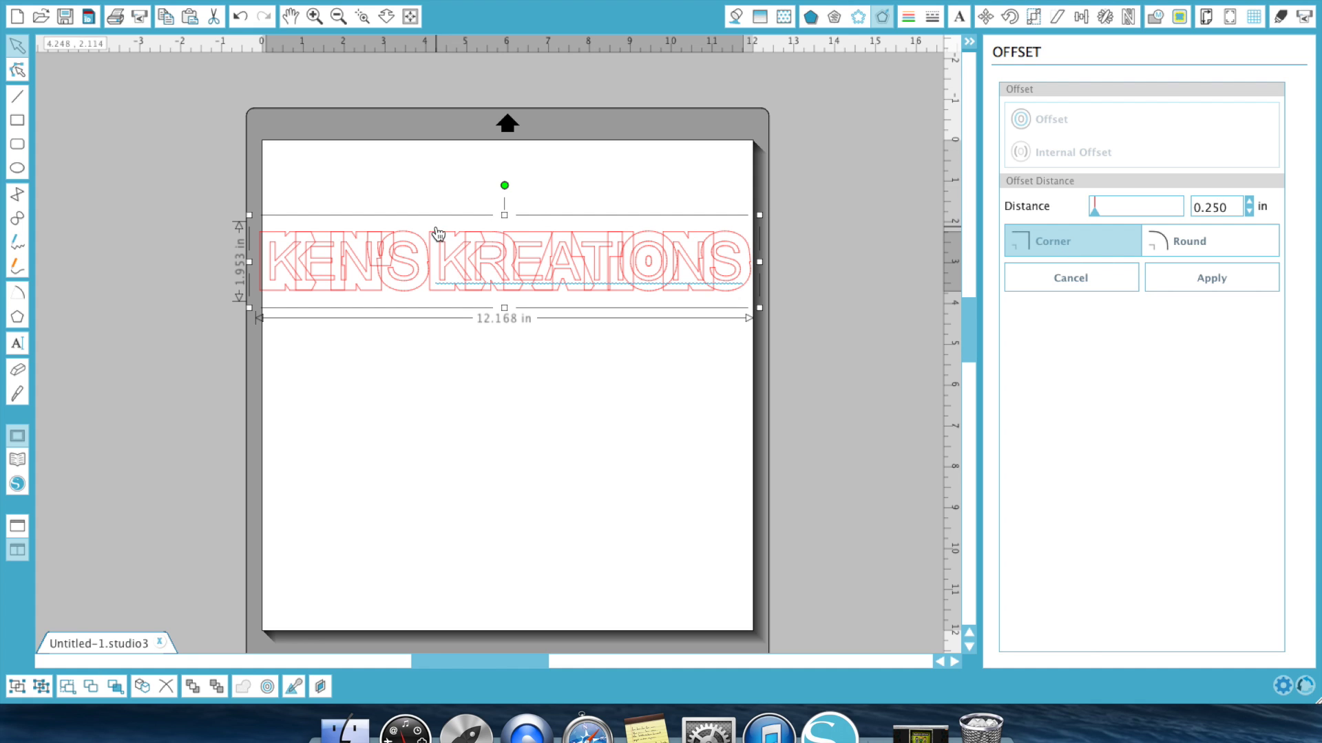
left_click(1192, 240)
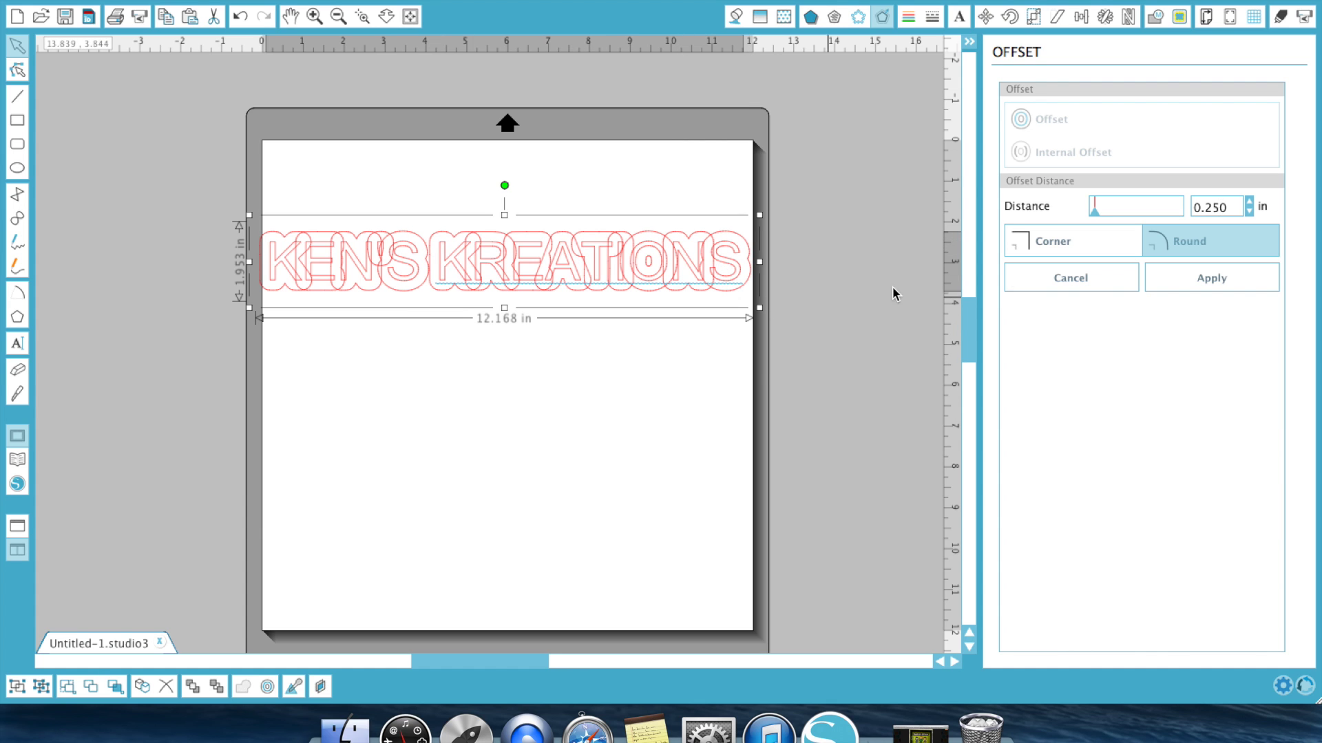
left_click(1213, 279)
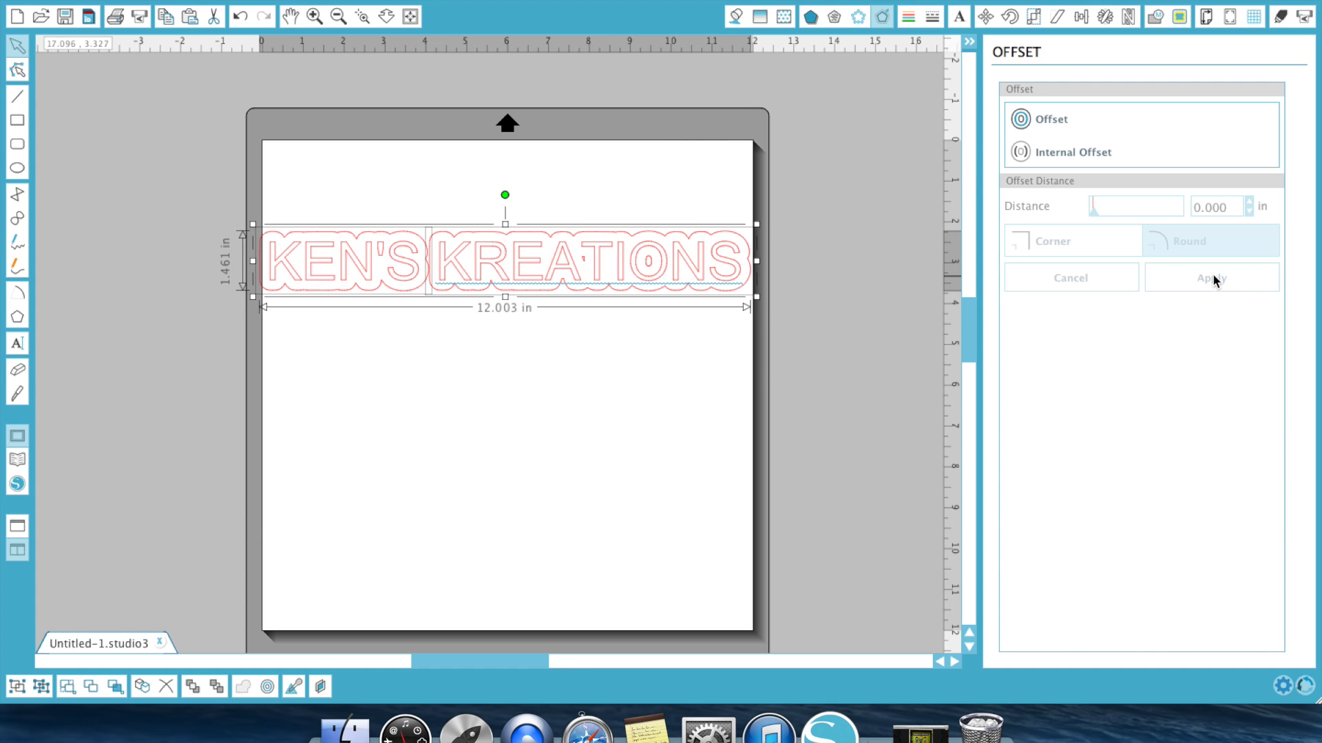
Apply a 0.125 in offset separately around KEN'S and around KREATIONS
left_click(597, 414)
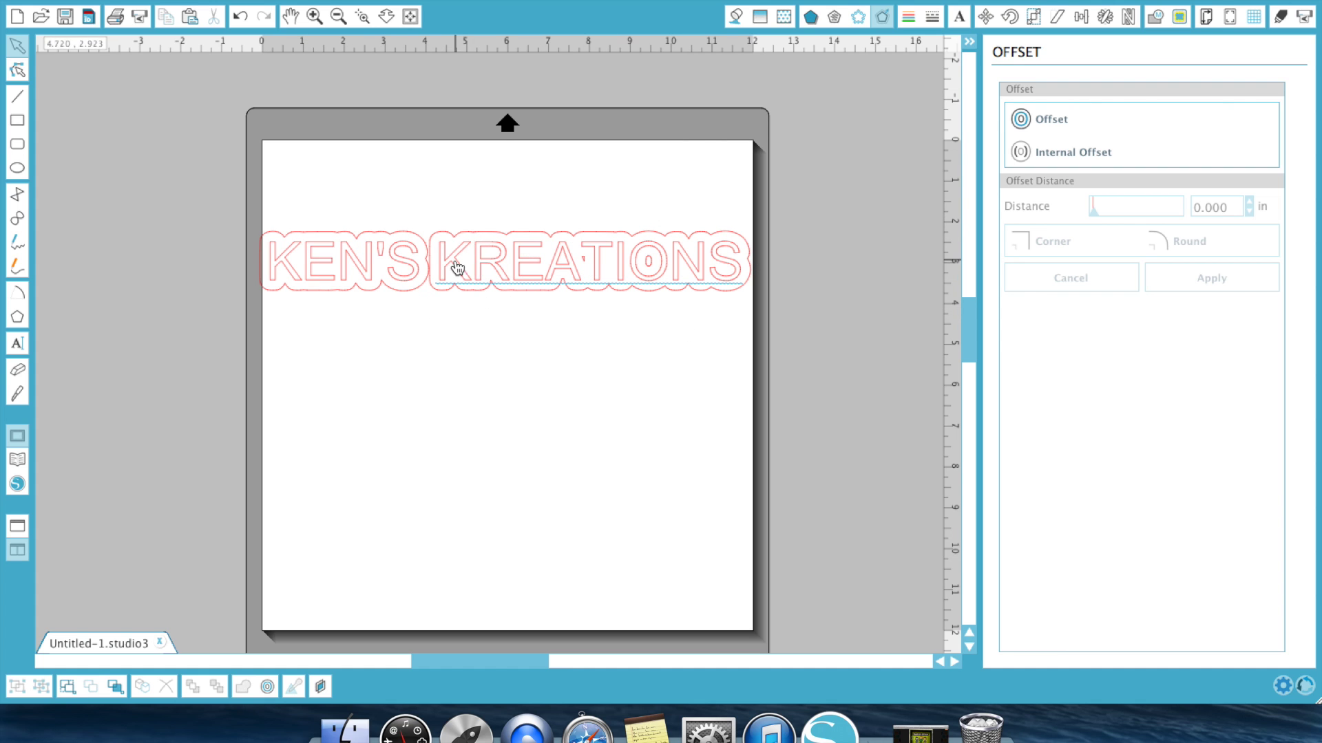
left_click(381, 237)
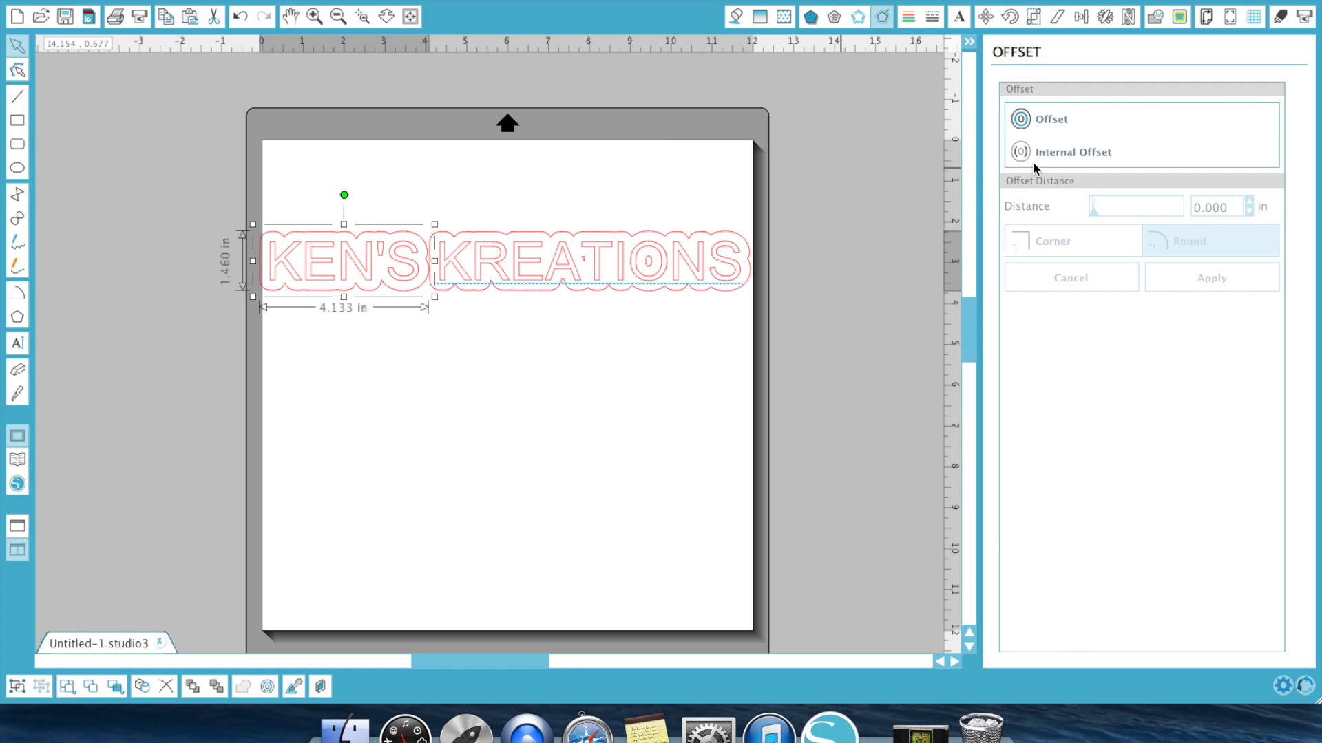
left_click(1066, 122)
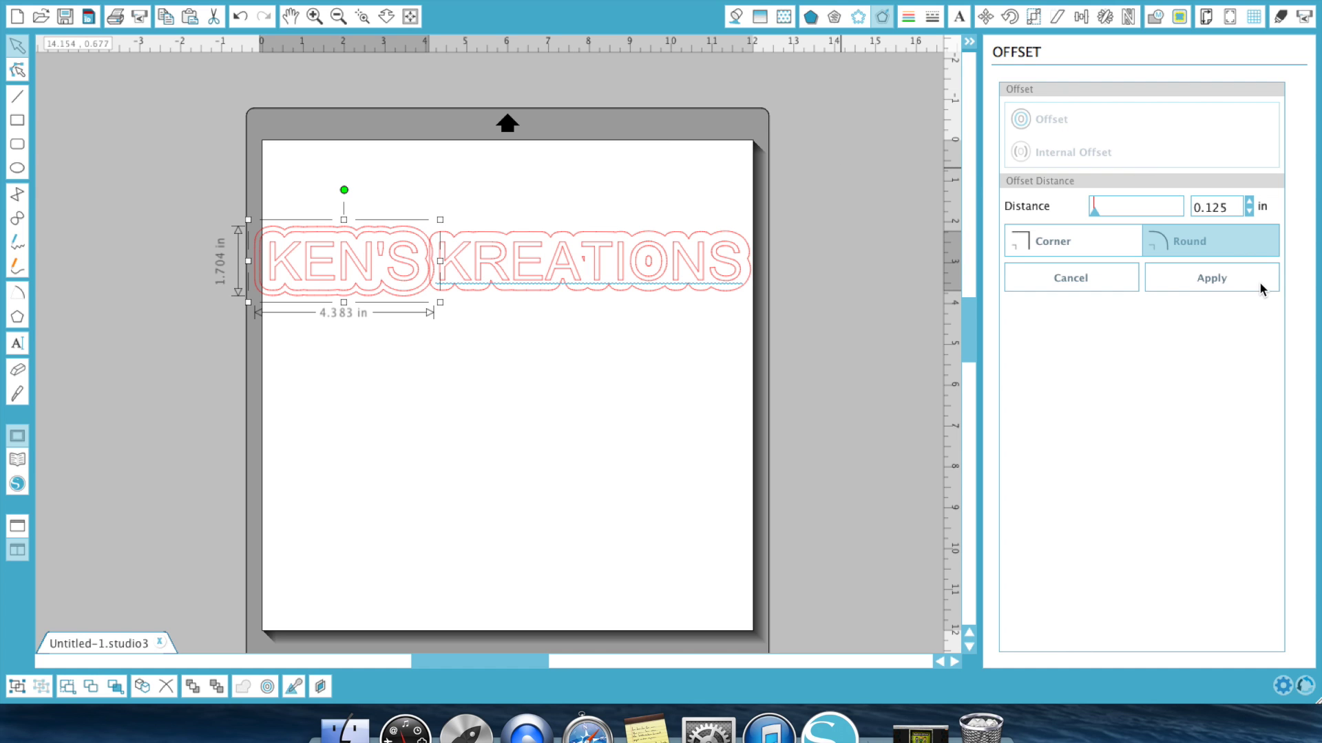
left_click(1262, 283)
left_click(638, 236)
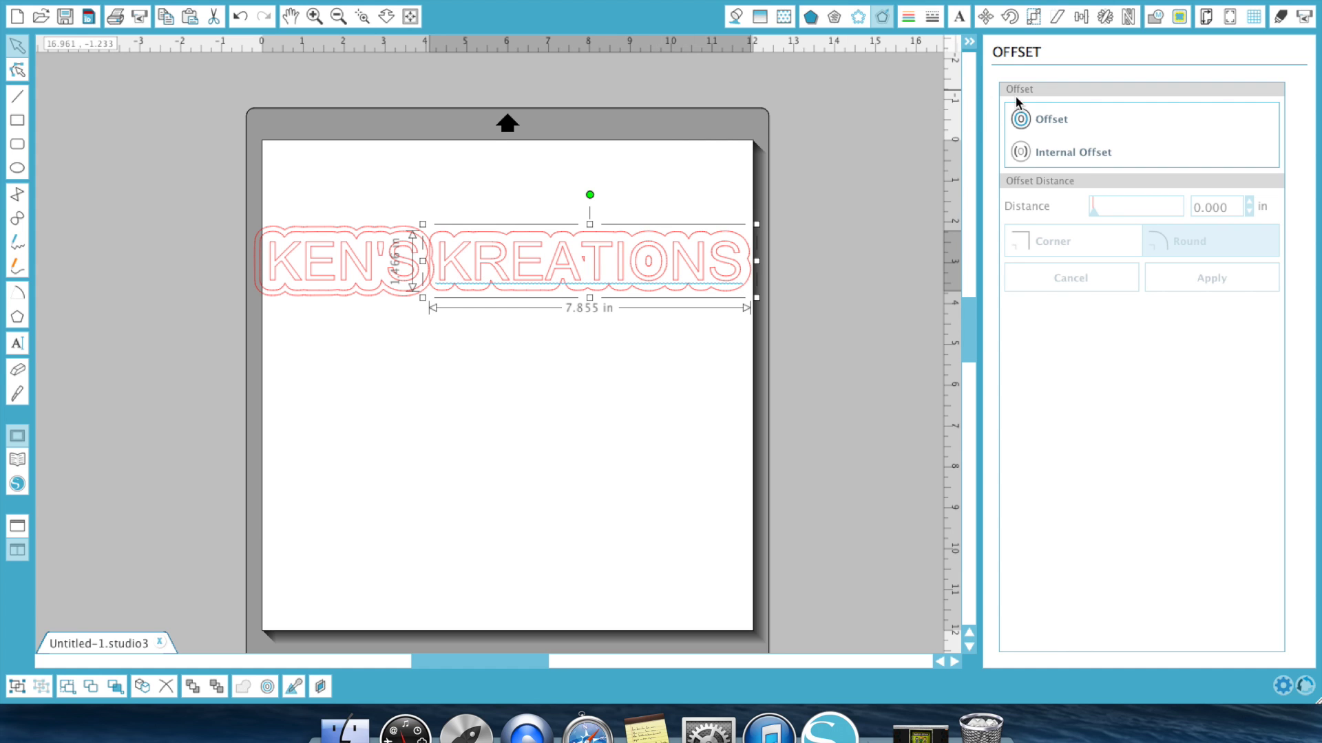
left_click(1026, 119)
left_click(1216, 280)
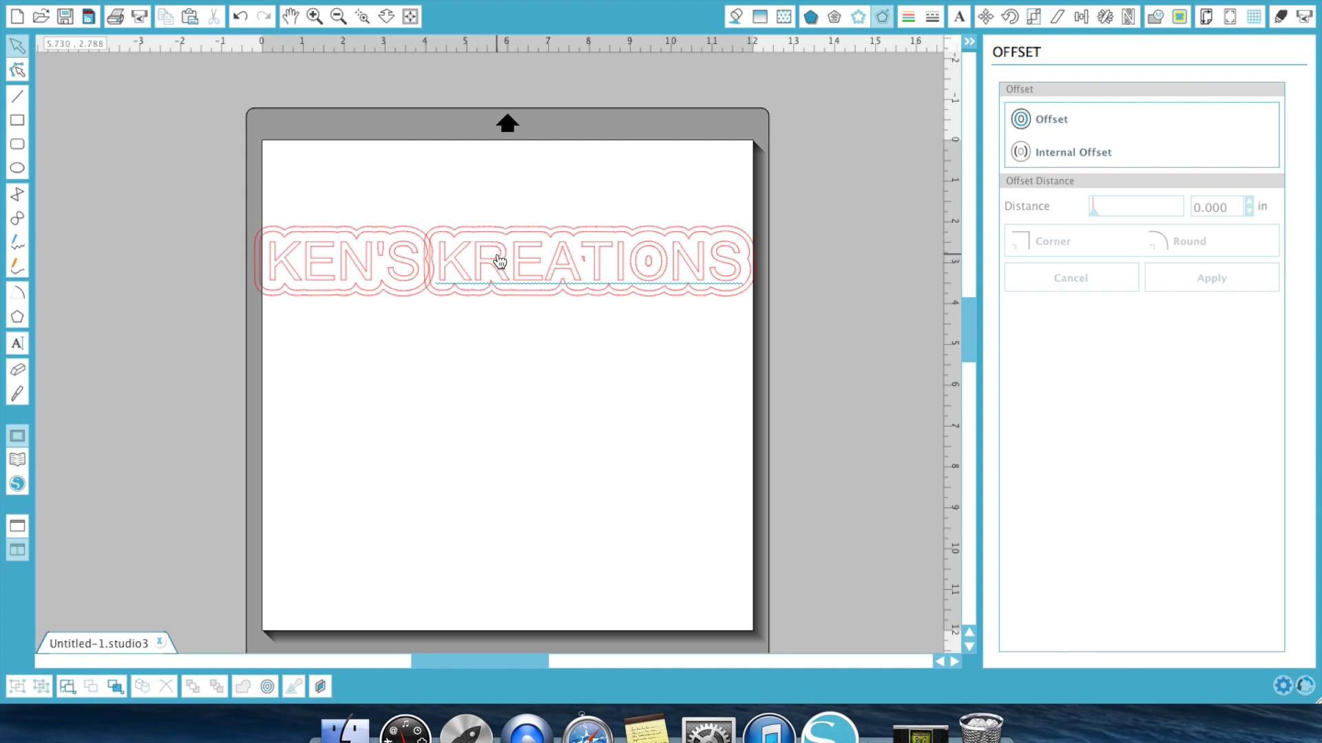
Drag the text and KREATIONS outlines apart, leaving the 7.855 in outline above the text
left_click_drag(495, 263, 528, 392)
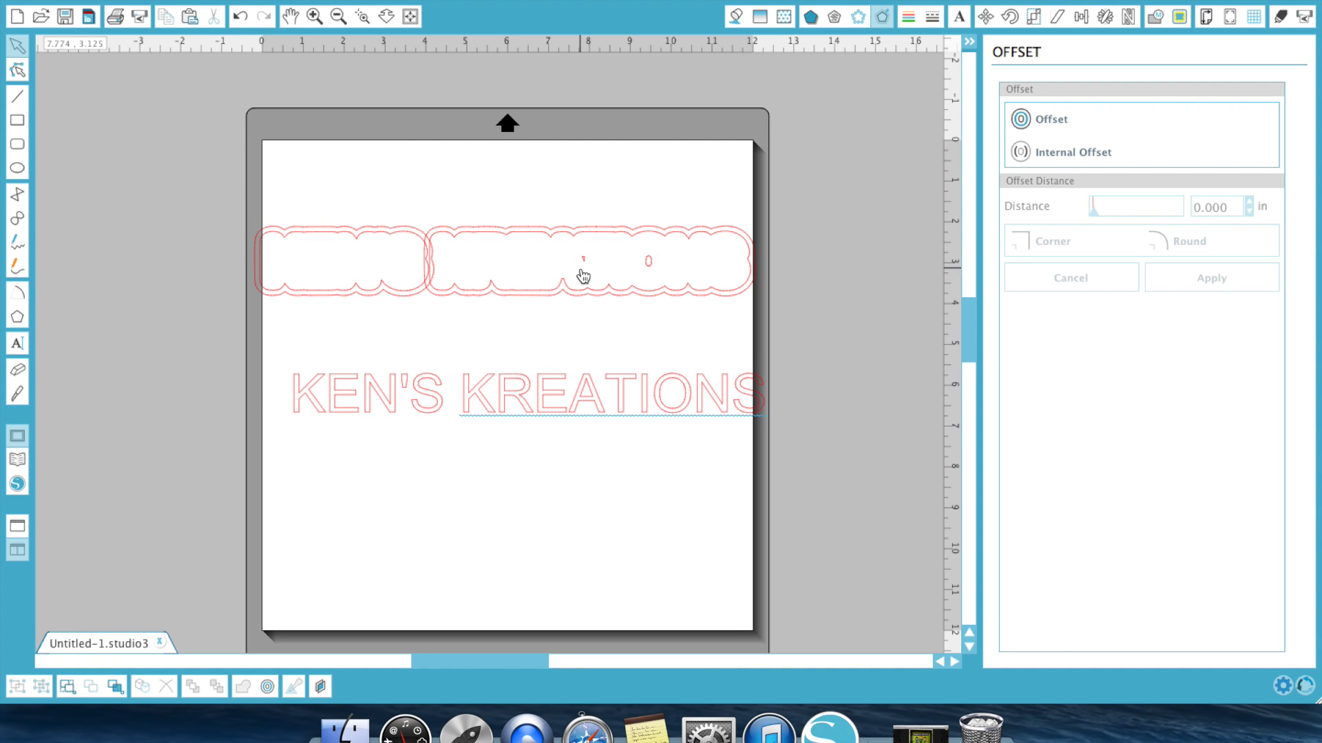
left_click_drag(599, 303, 716, 288)
left_click_drag(697, 190, 693, 340)
left_click_drag(686, 394, 704, 454)
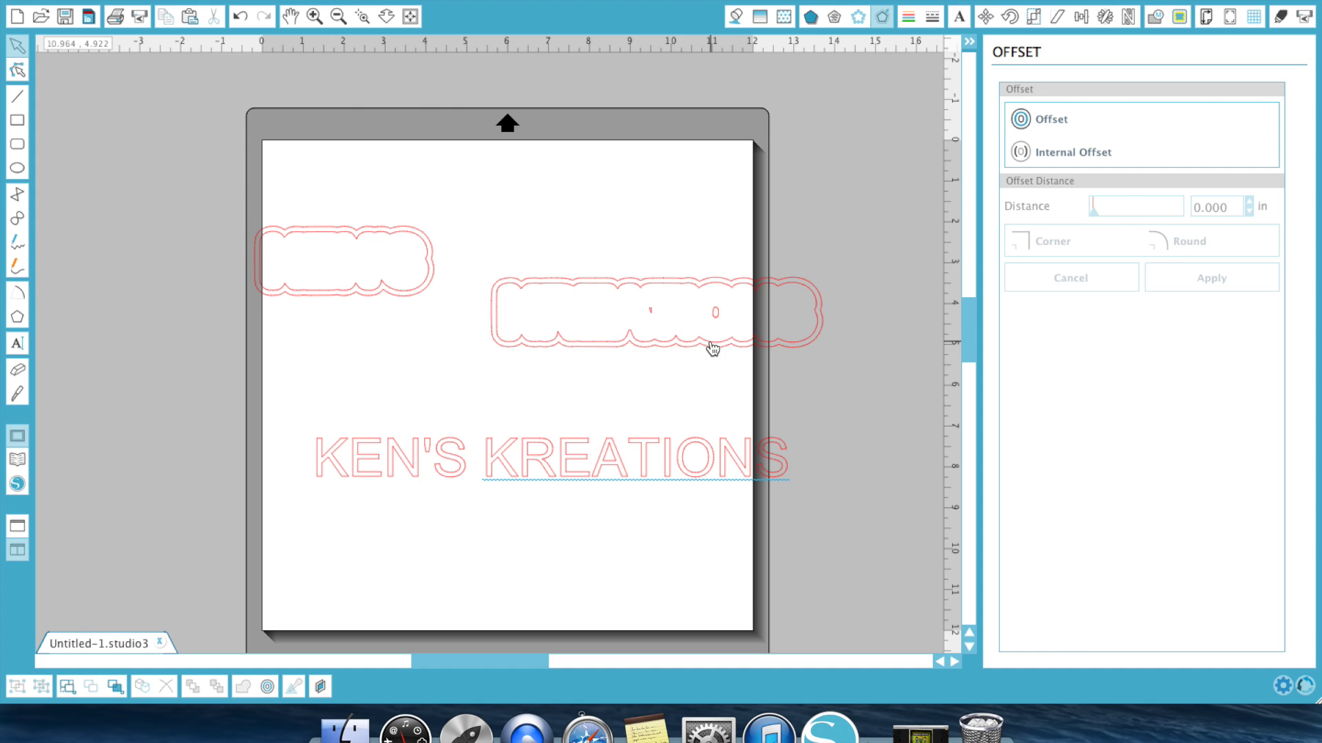
left_click_drag(712, 349, 660, 232)
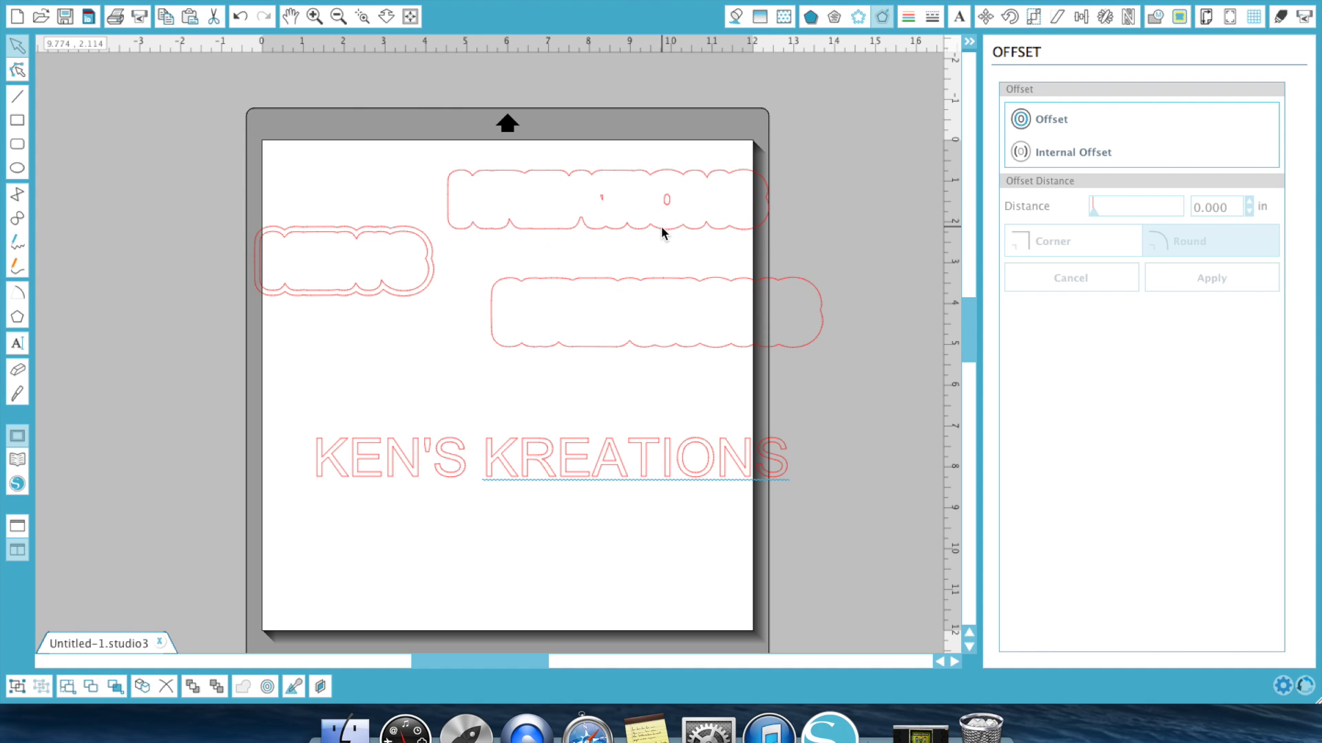
left_click(661, 229)
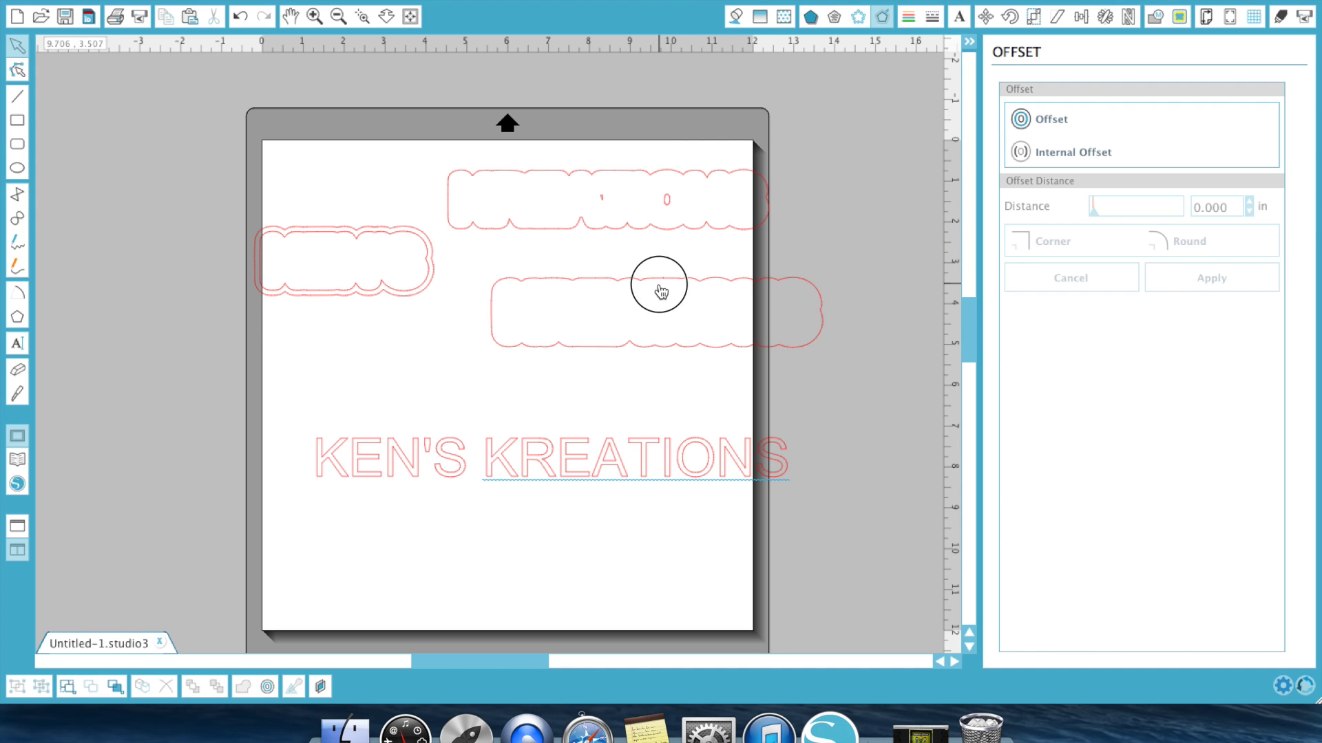
left_click_drag(660, 293, 60, 172)
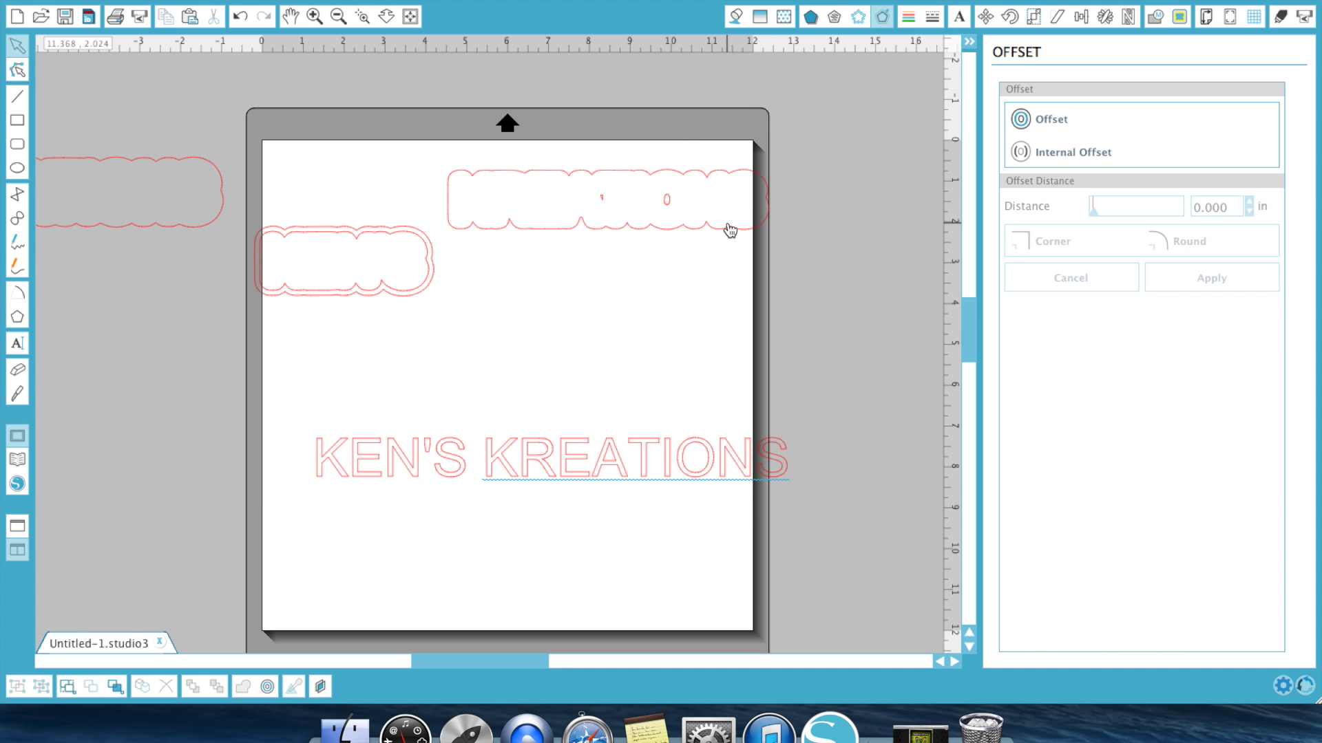
left_click_drag(725, 229, 752, 377)
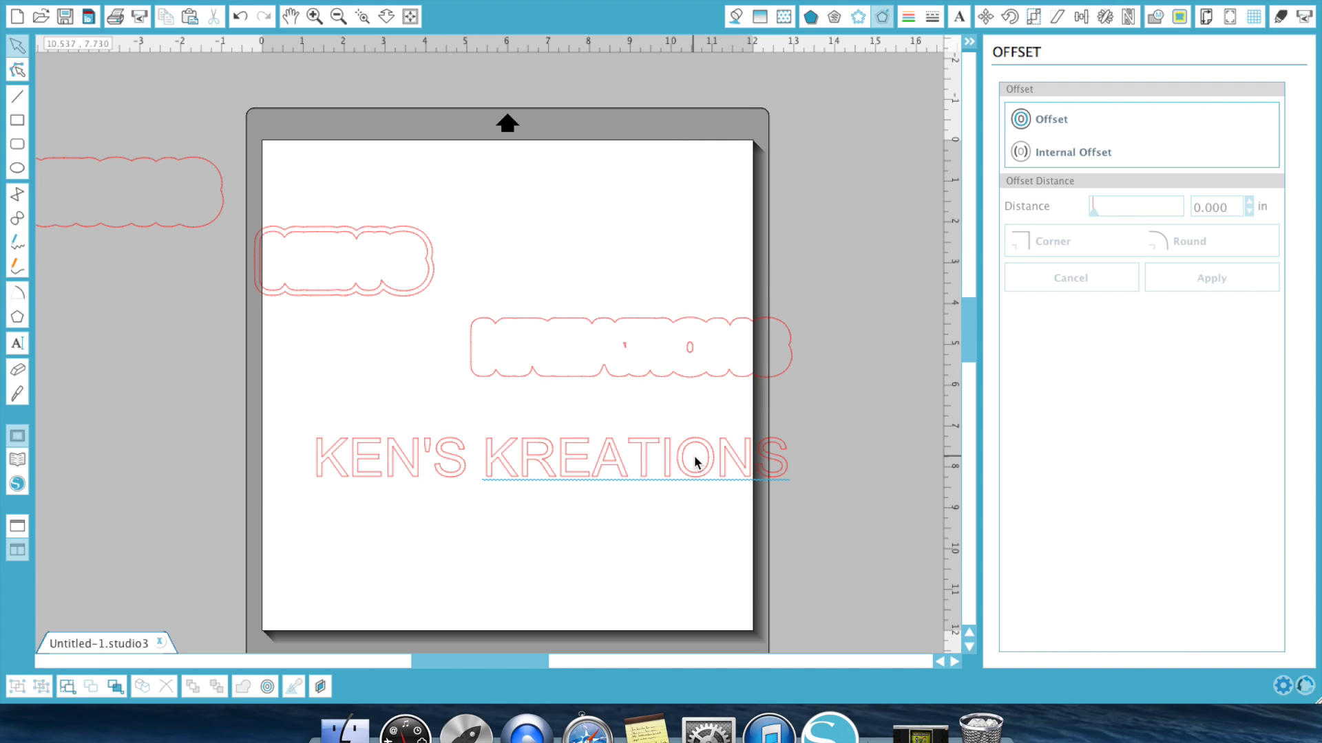
left_click_drag(697, 384, 703, 494)
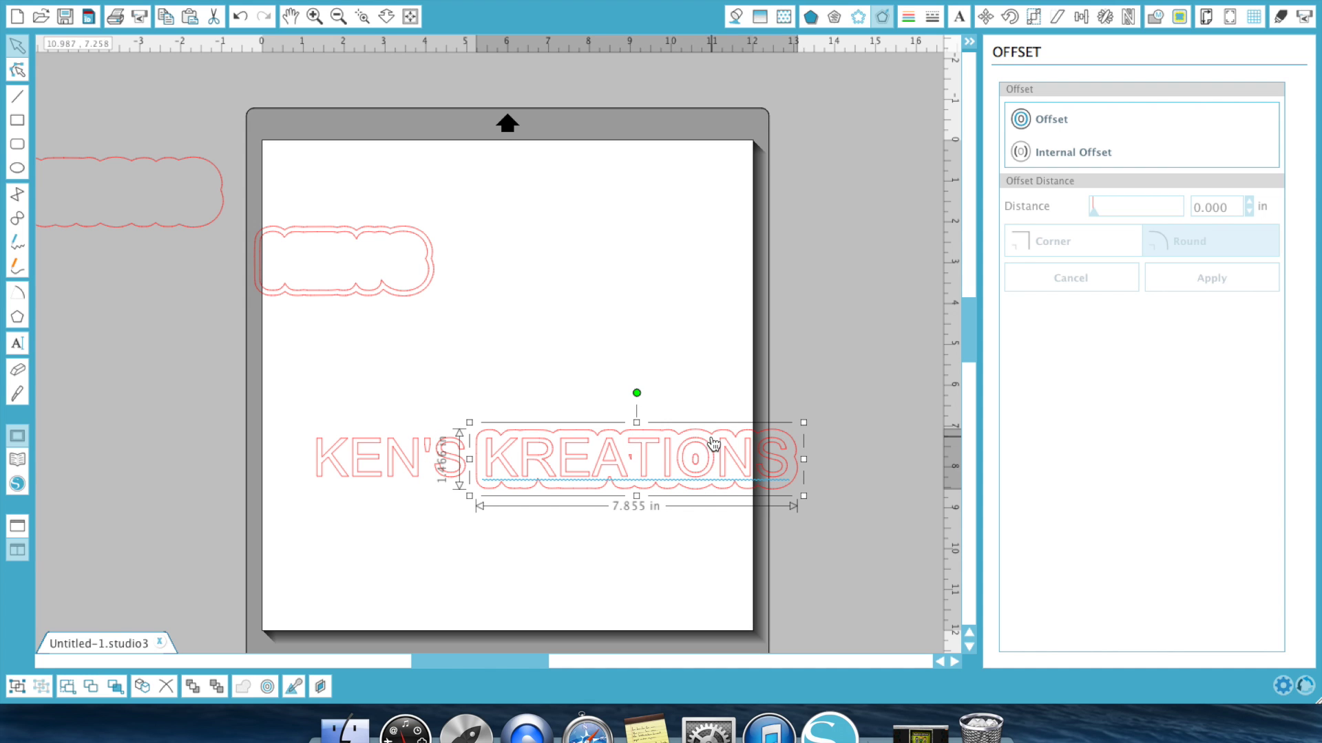
left_click_drag(716, 435, 730, 257)
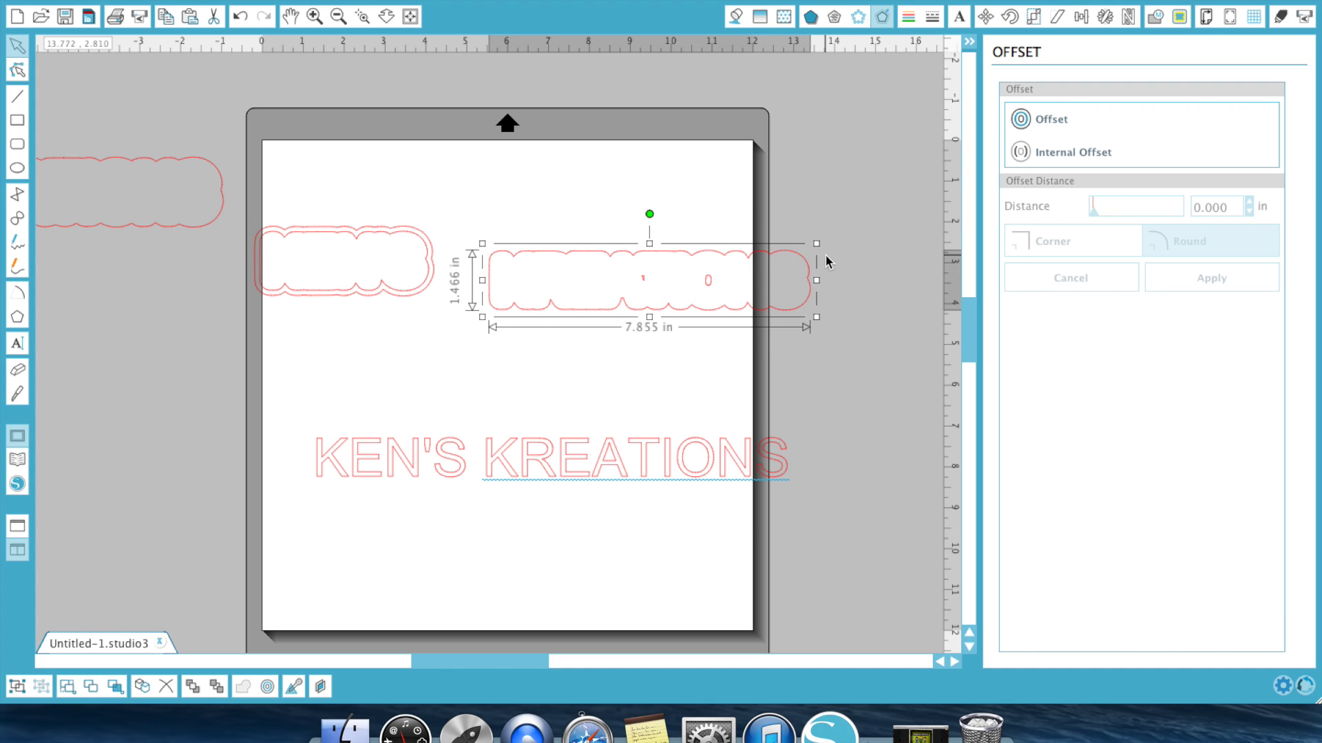
right_click(646, 312)
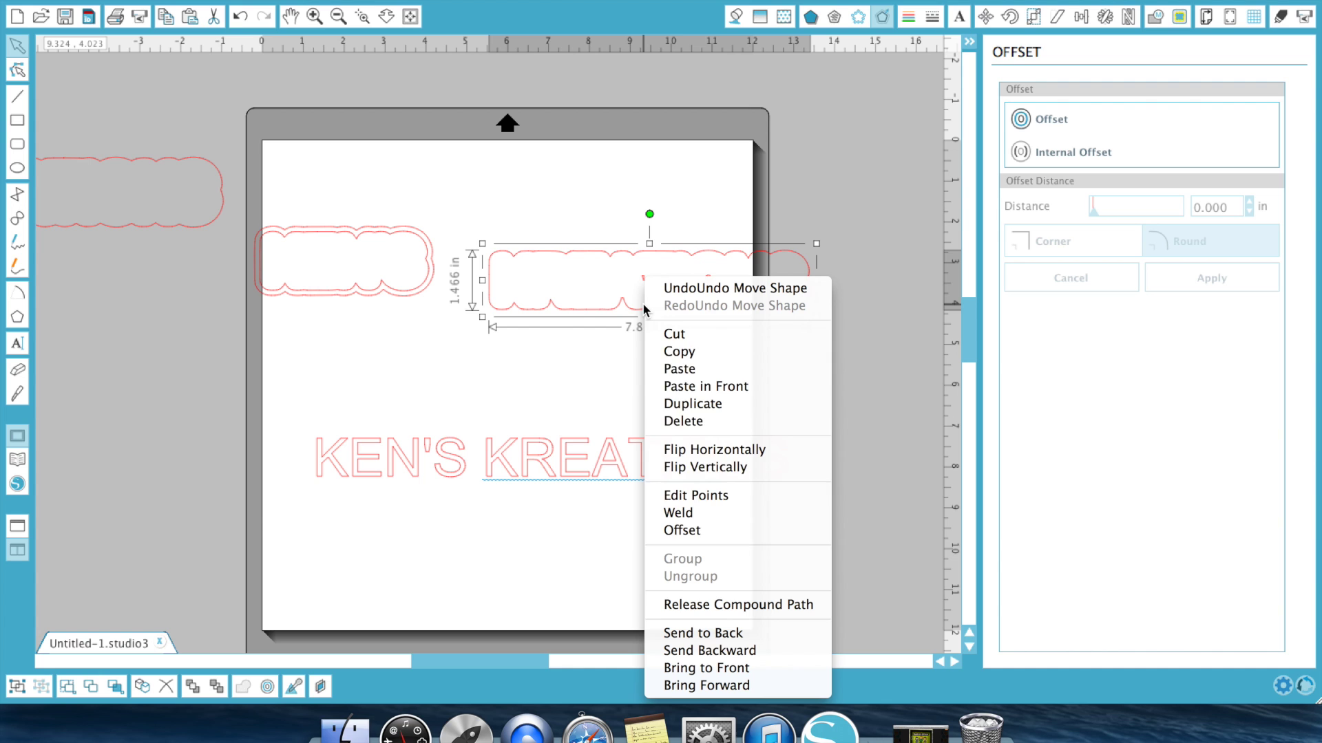
left_click(721, 606)
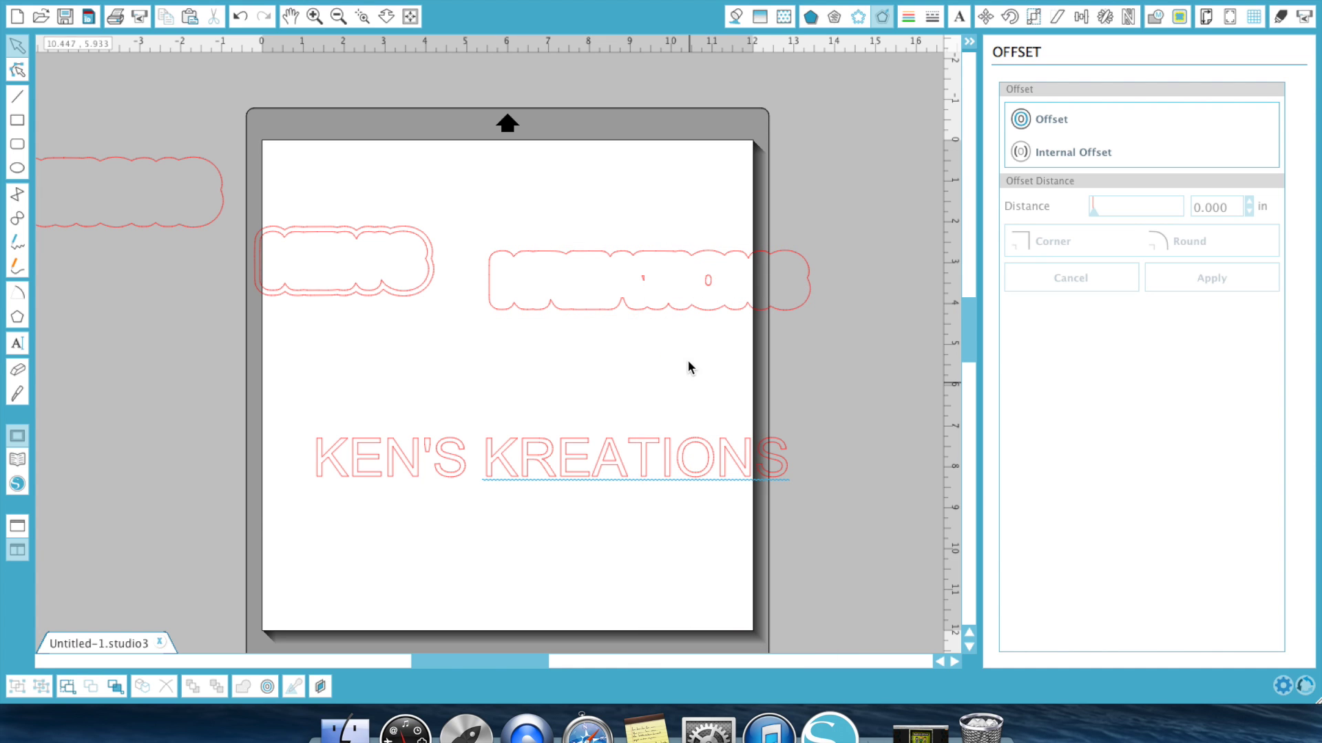
left_click(644, 280)
left_click(666, 243)
left_click(707, 282)
key("Delete")
right_click(463, 465)
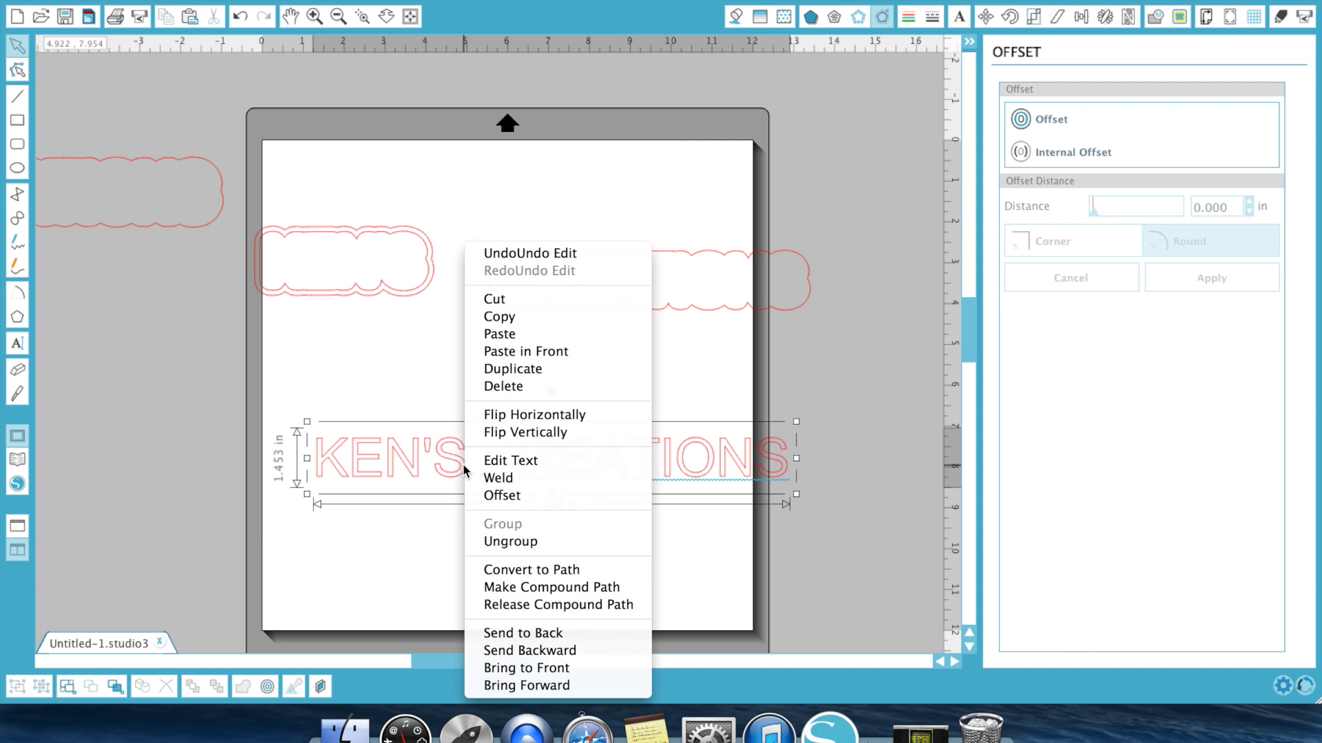
left_click(386, 303)
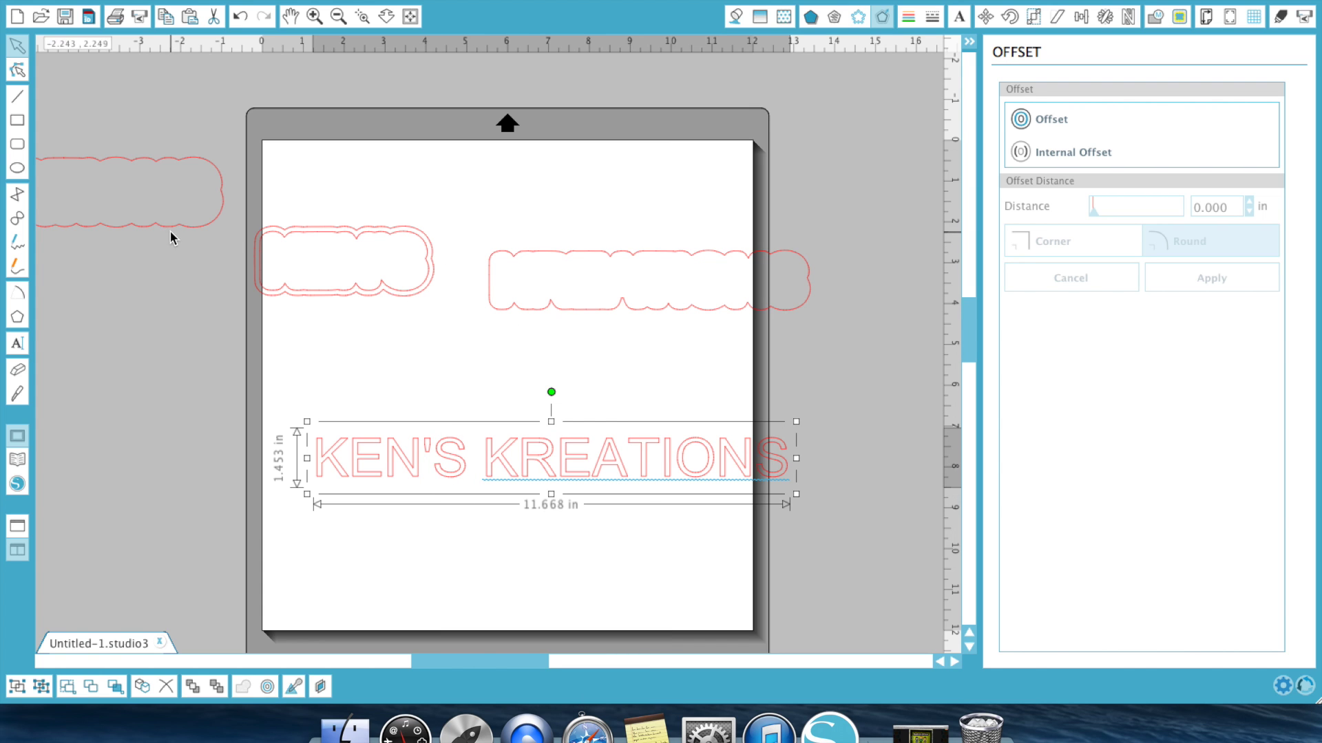
left_click_drag(176, 227, 771, 324)
left_click_drag(676, 474, 684, 294)
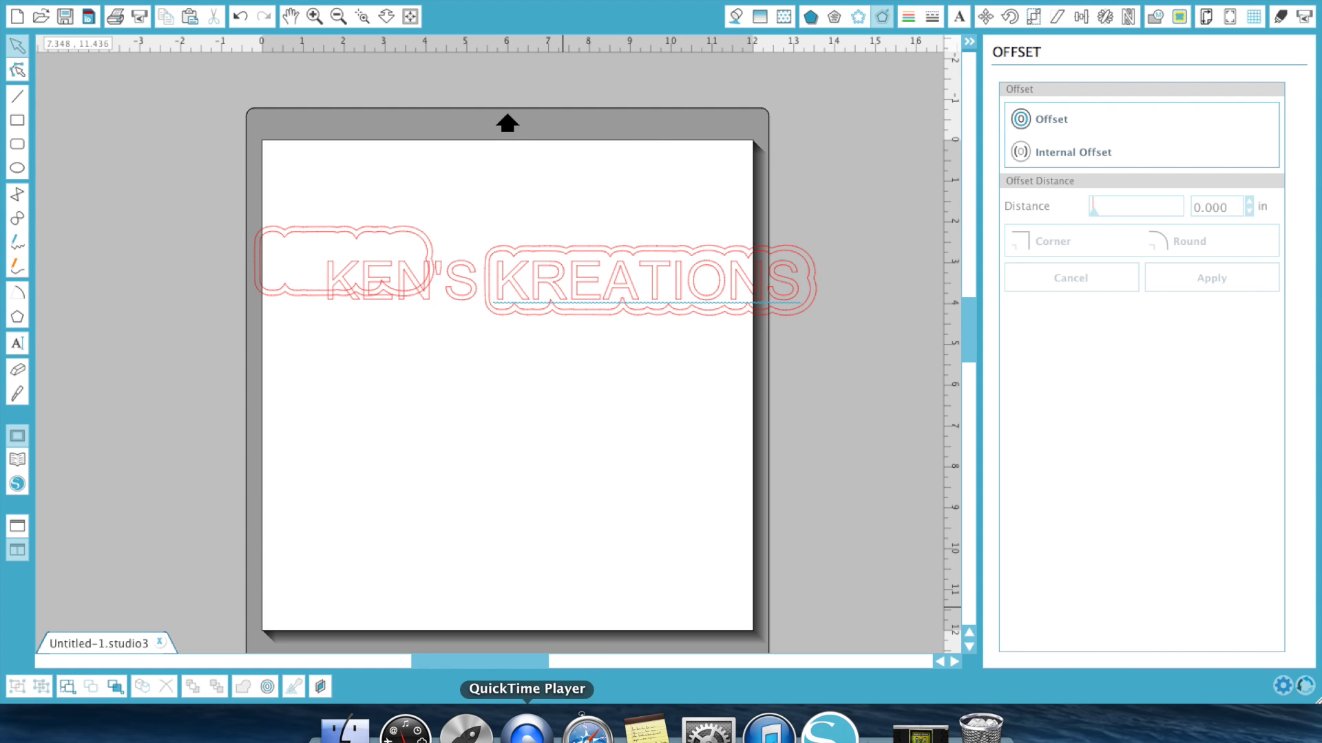
left_click(895, 723)
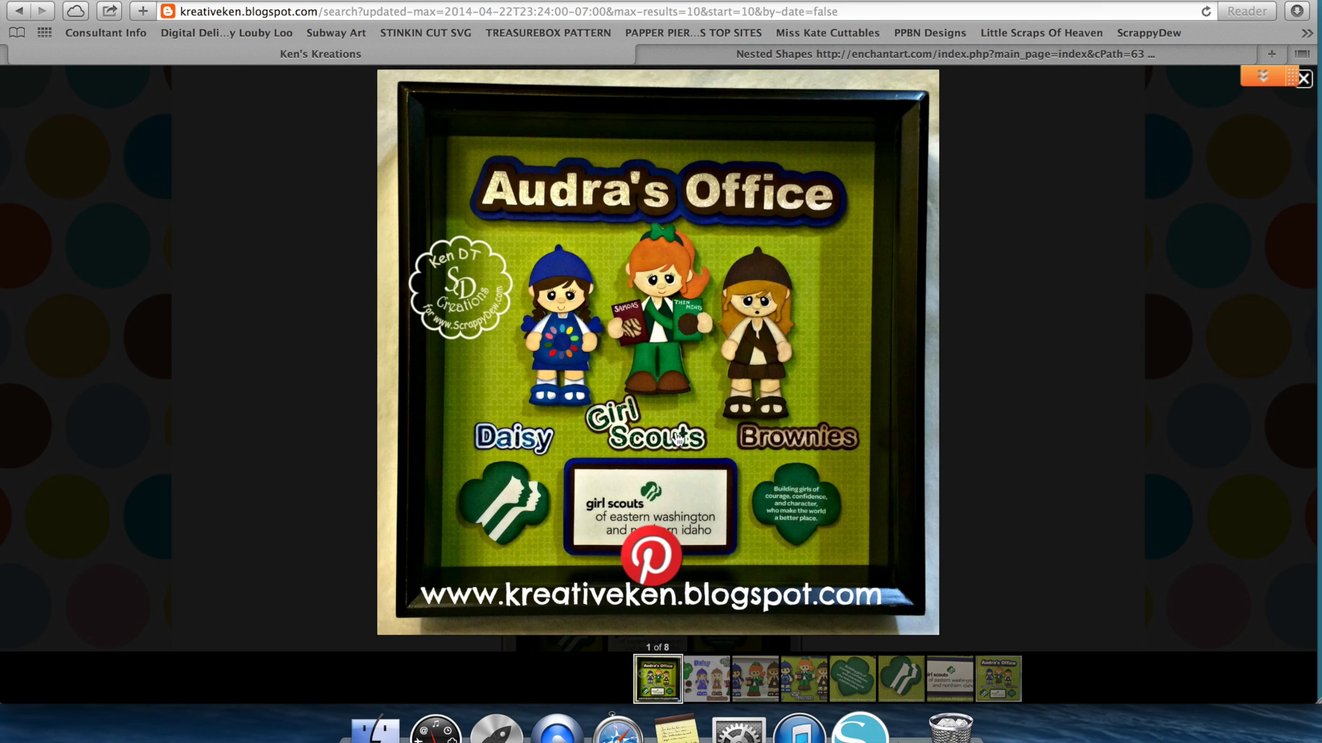
left_click(1001, 676)
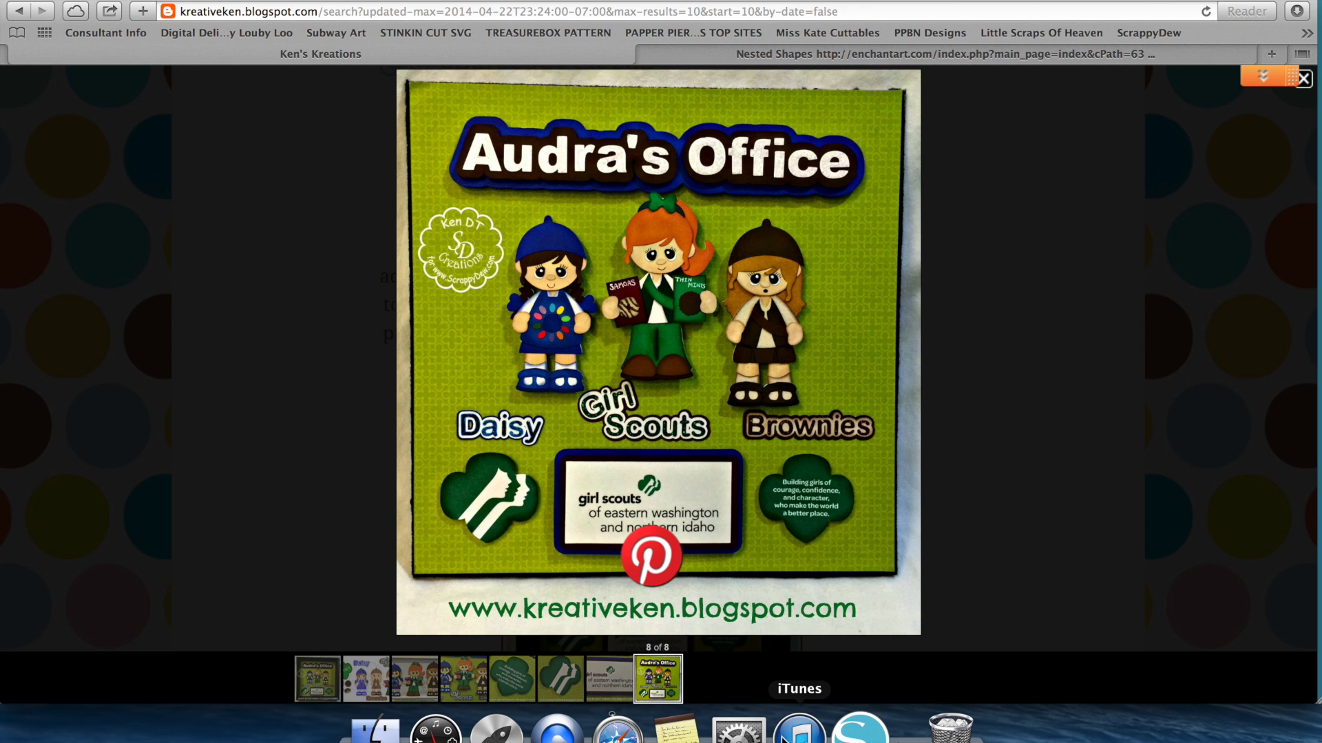
left_click(871, 735)
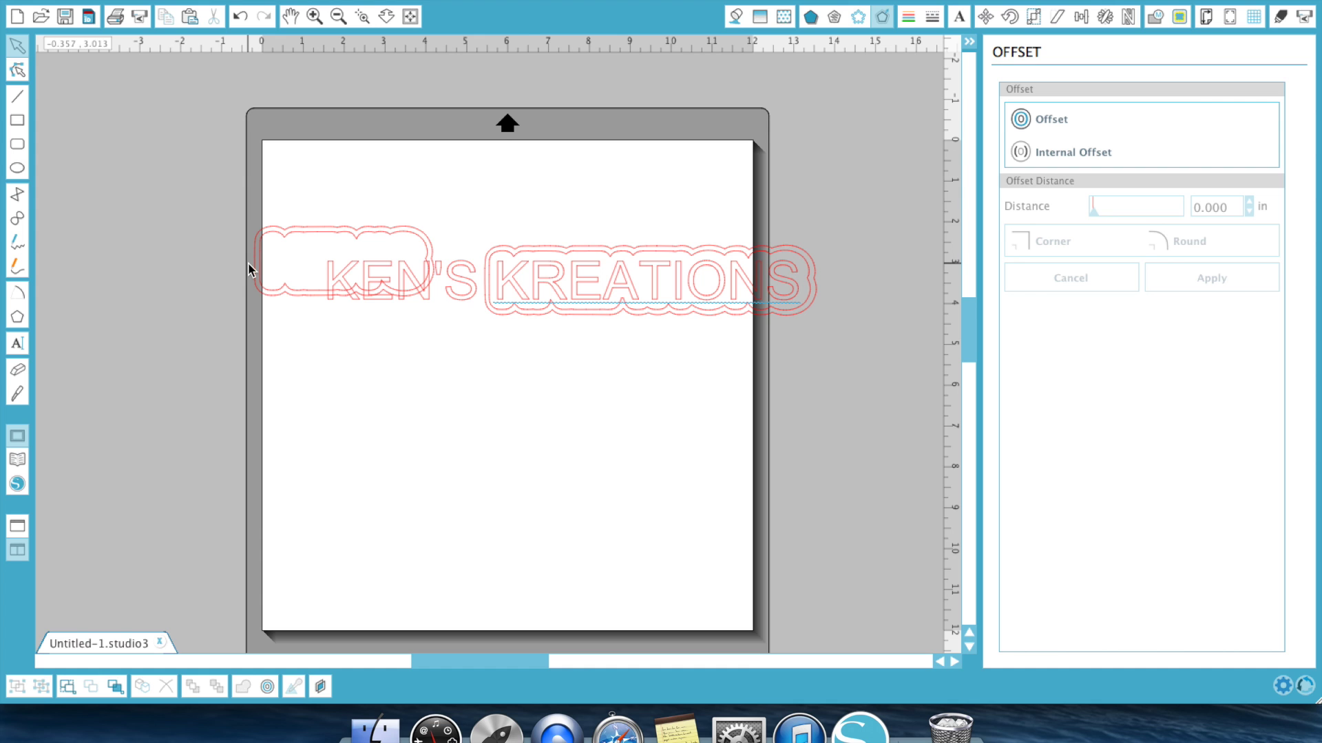
Delete the KEN'S KREATIONS design and type I LOVE MY SUBSCRIBERS on the mat
left_click_drag(260, 185, 802, 333)
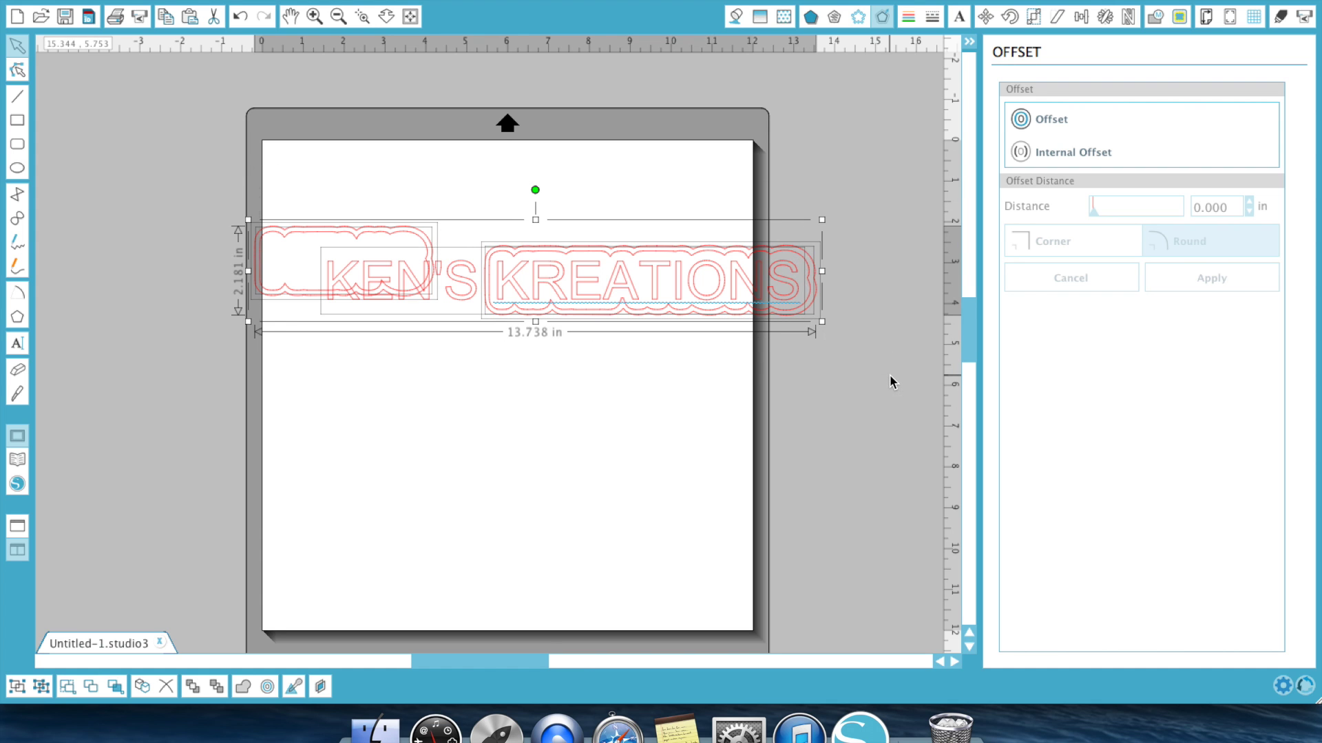
key("Delete")
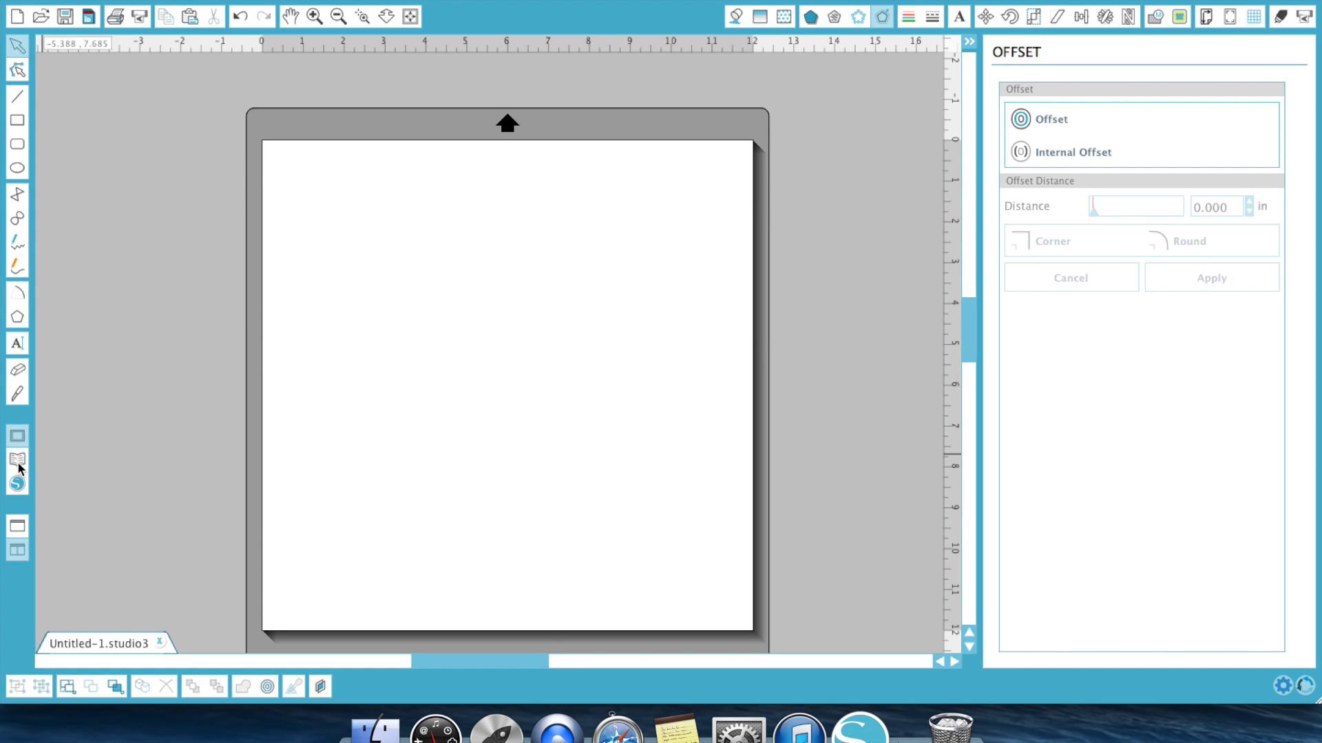
left_click(19, 344)
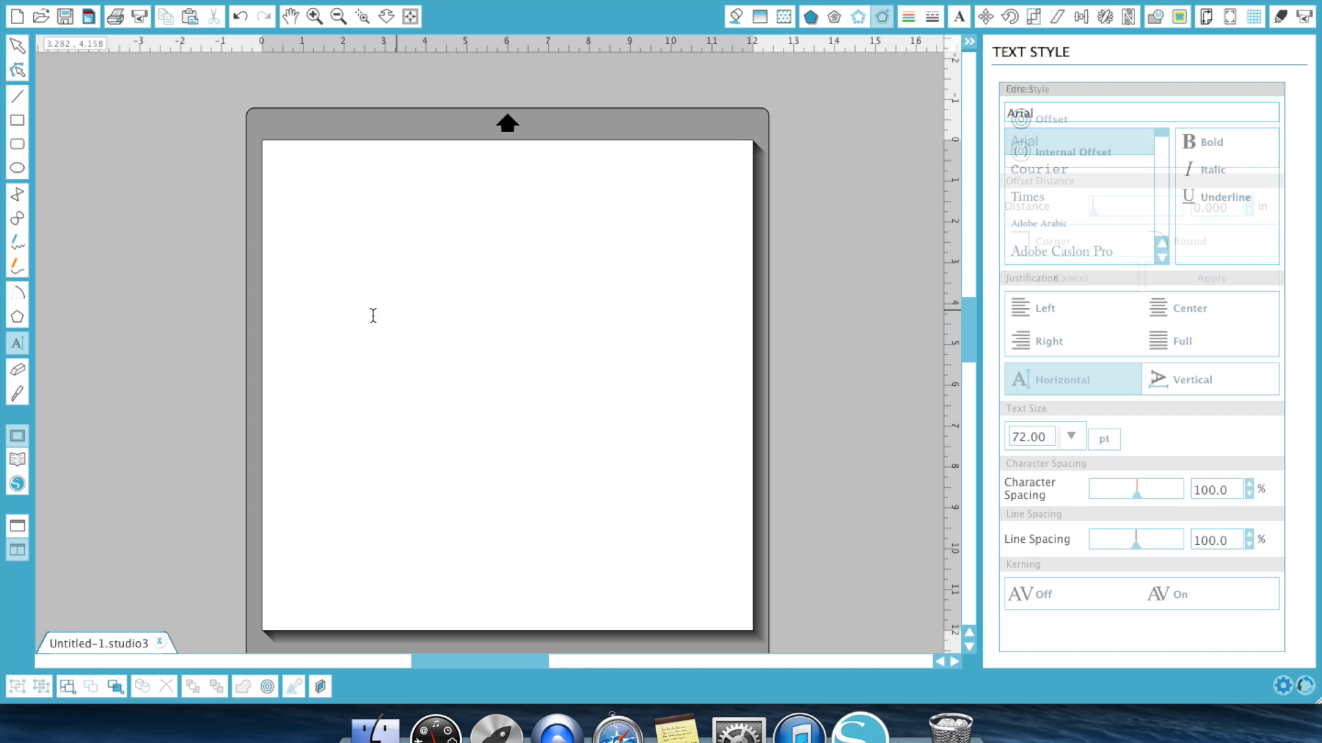
left_click(325, 316)
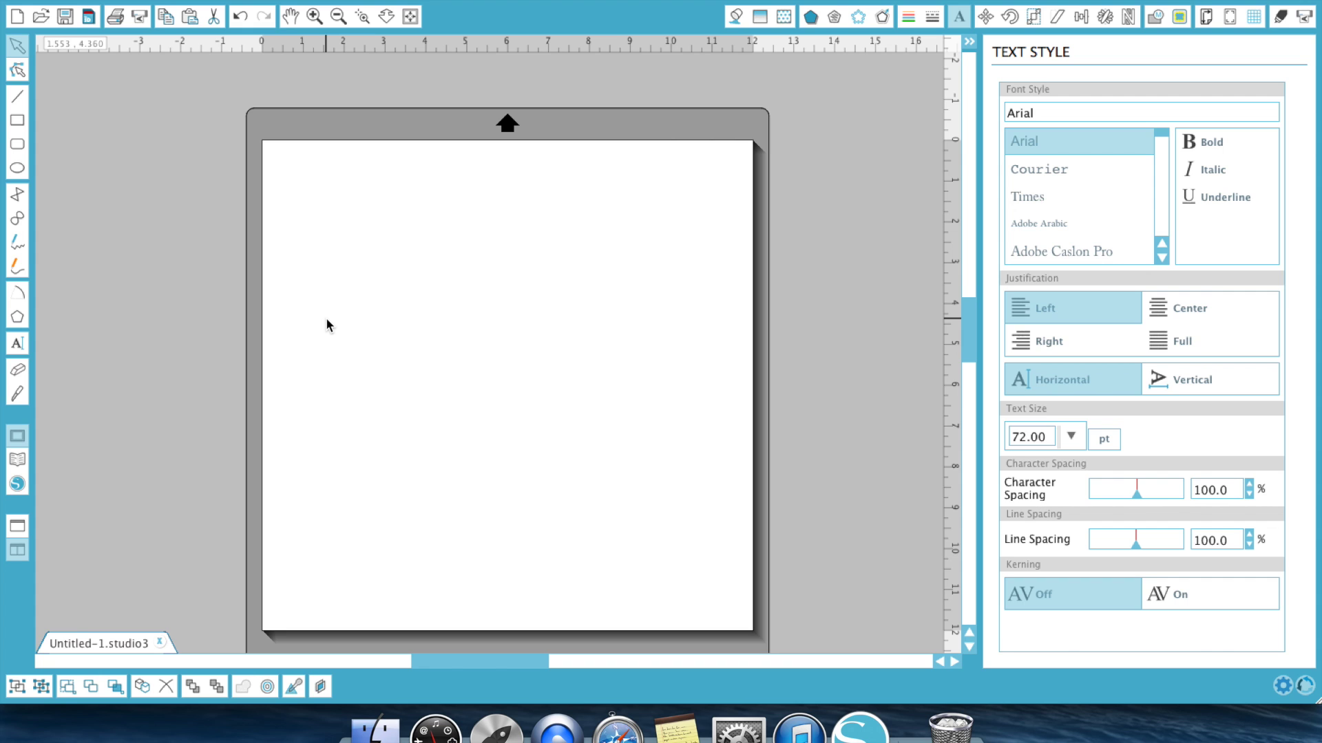
type("I L")
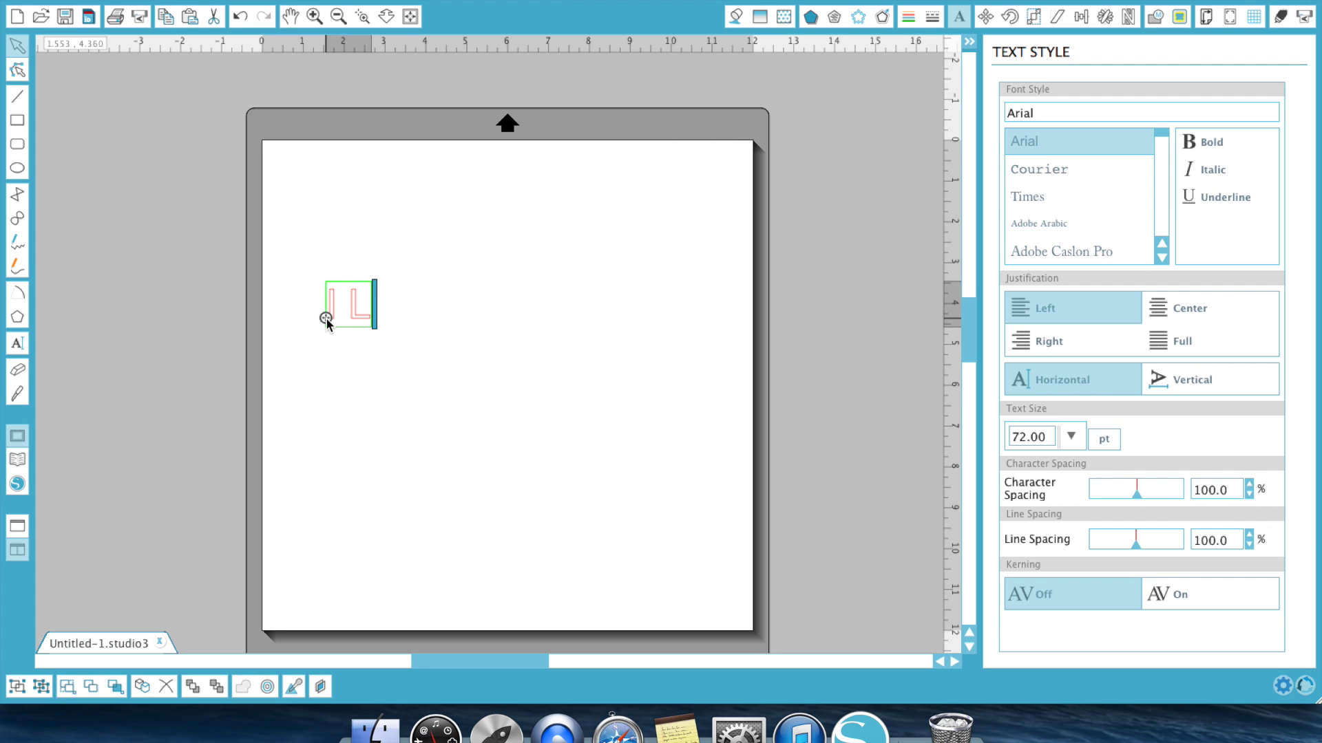
type("OVE")
key("BackSpace")
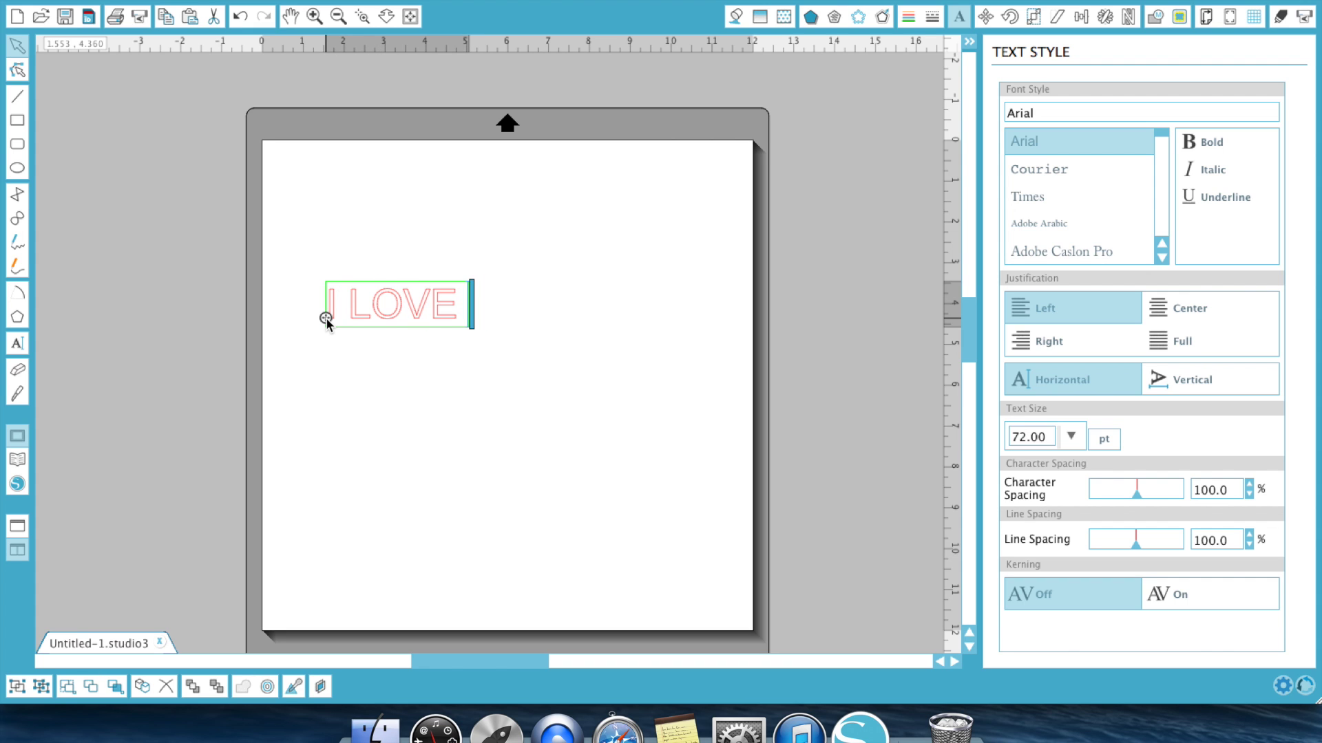
type("MY SUB")
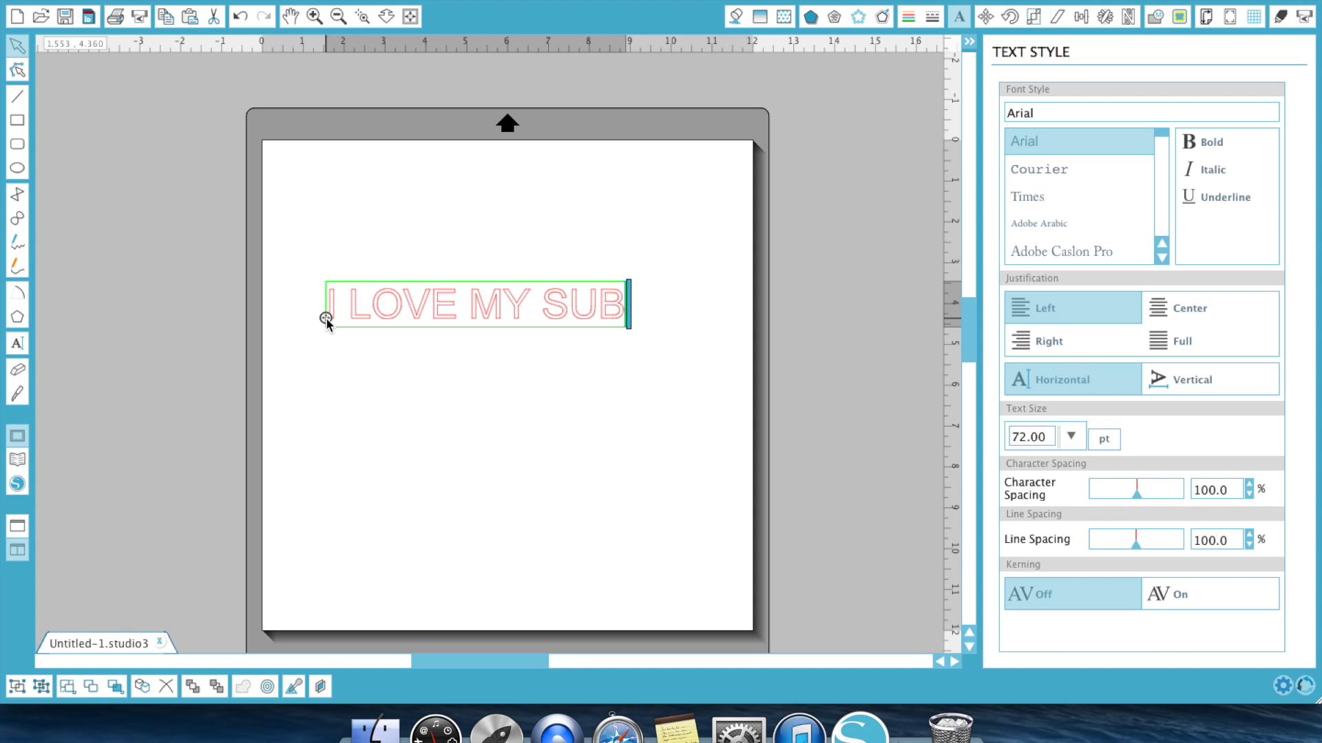
type("SCRIBERS")
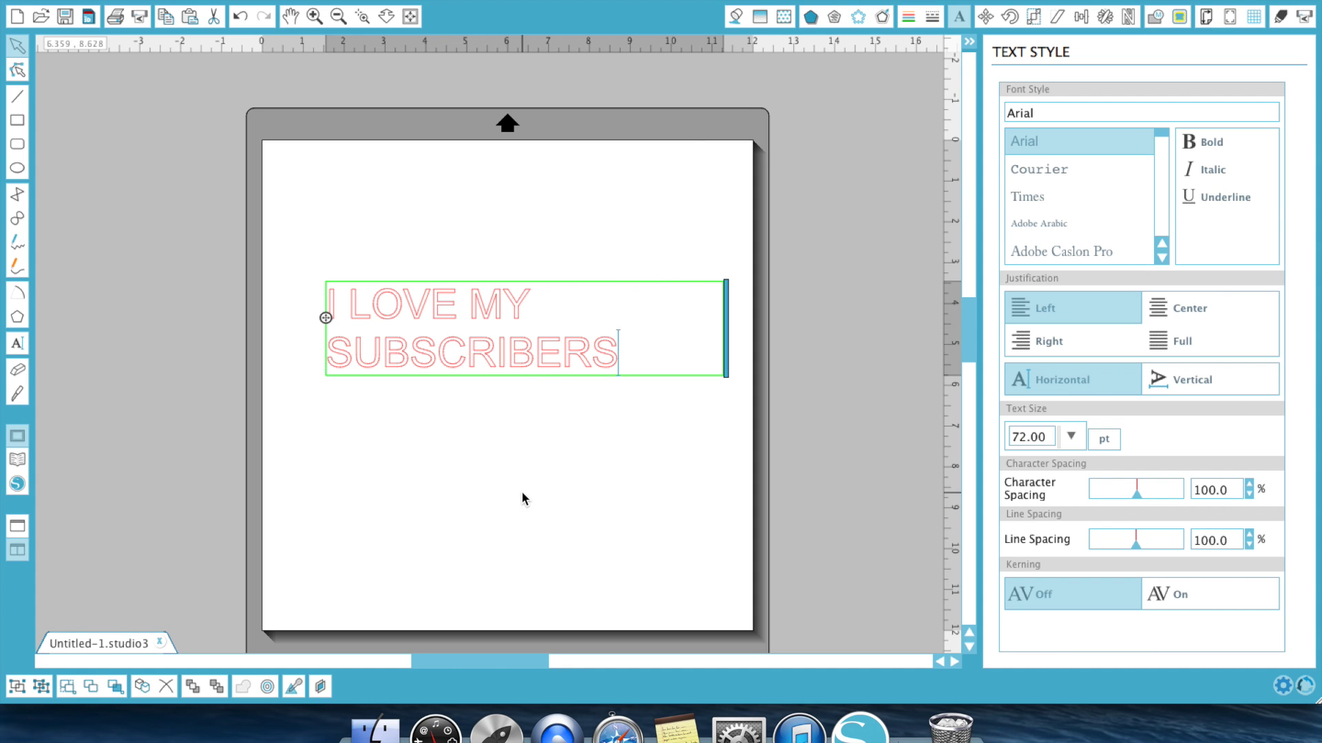
Centre the two-line text and move it up toward the top of the mat
left_click(1191, 307)
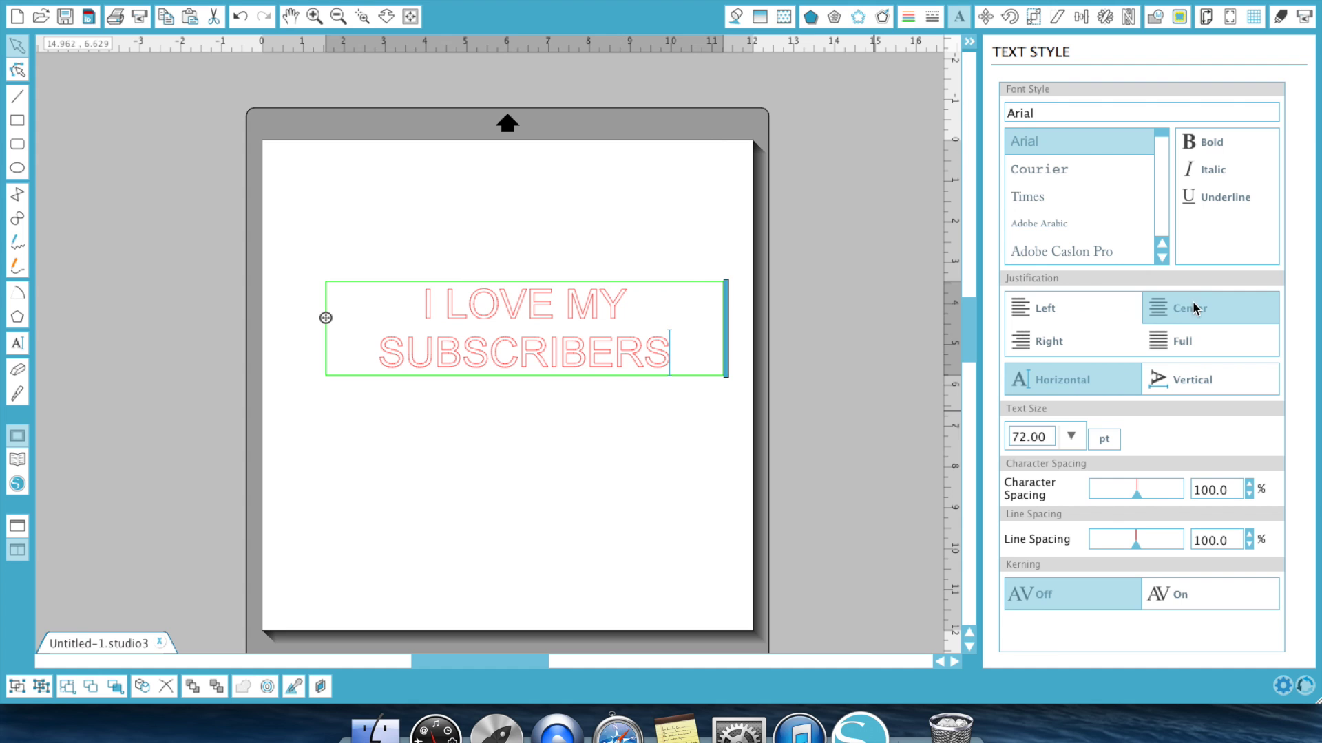
left_click(563, 477)
left_click(548, 364)
left_click_drag(547, 365, 507, 321)
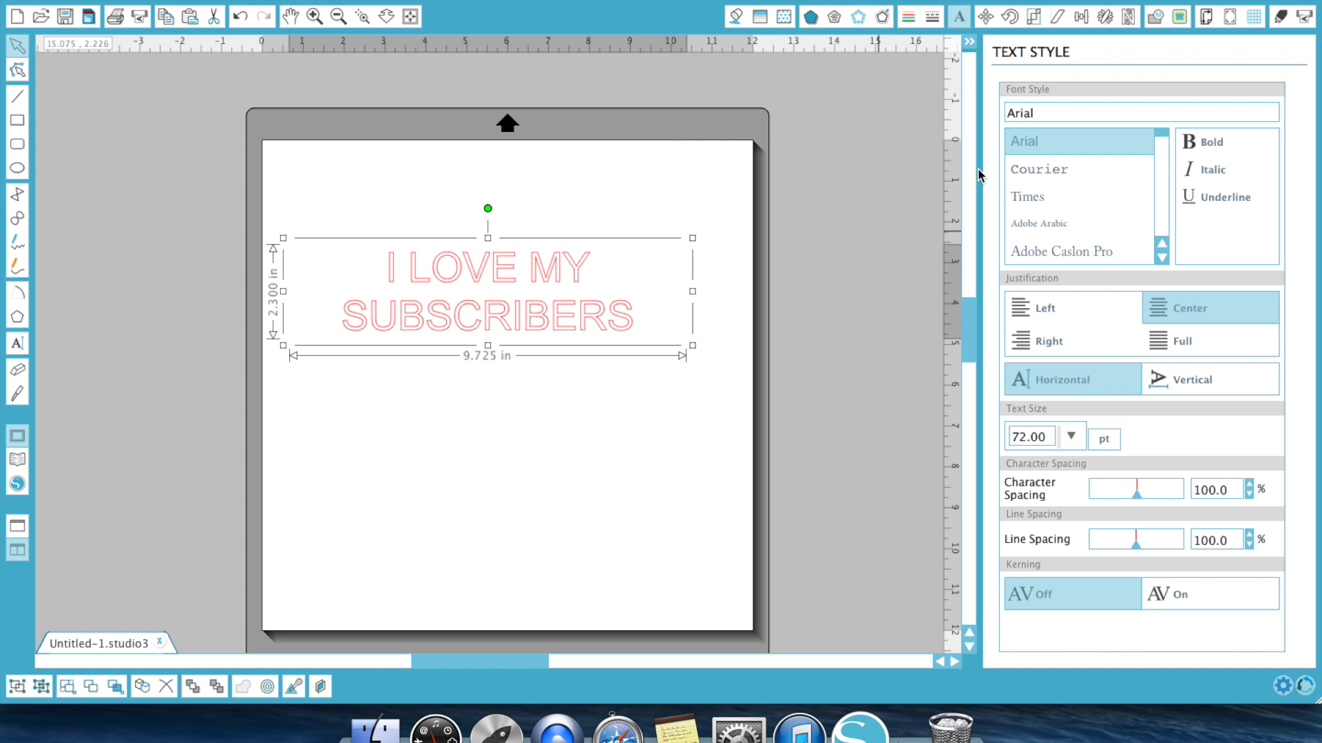
Apply a rounded outward offset of 0.149 in around the I LOVE MY SUBSCRIBERS text, then deselect it
left_click(882, 16)
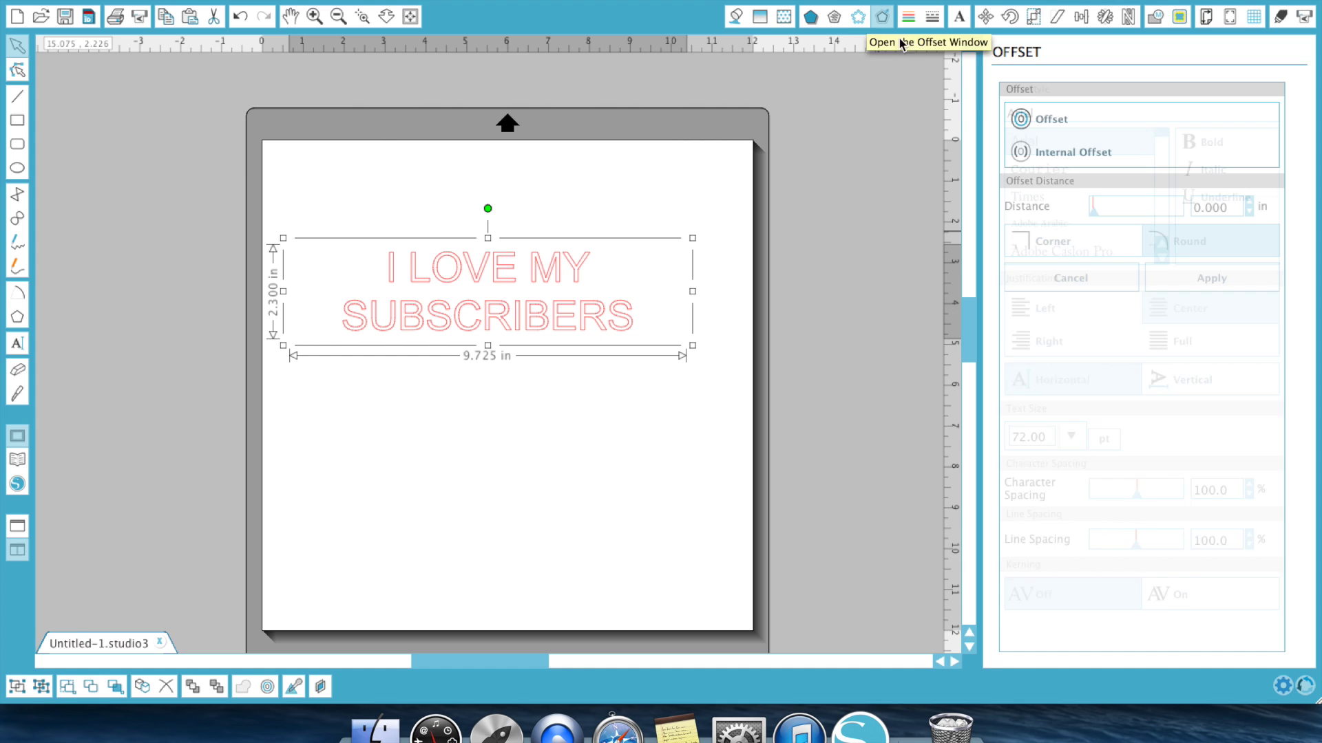
left_click(1065, 117)
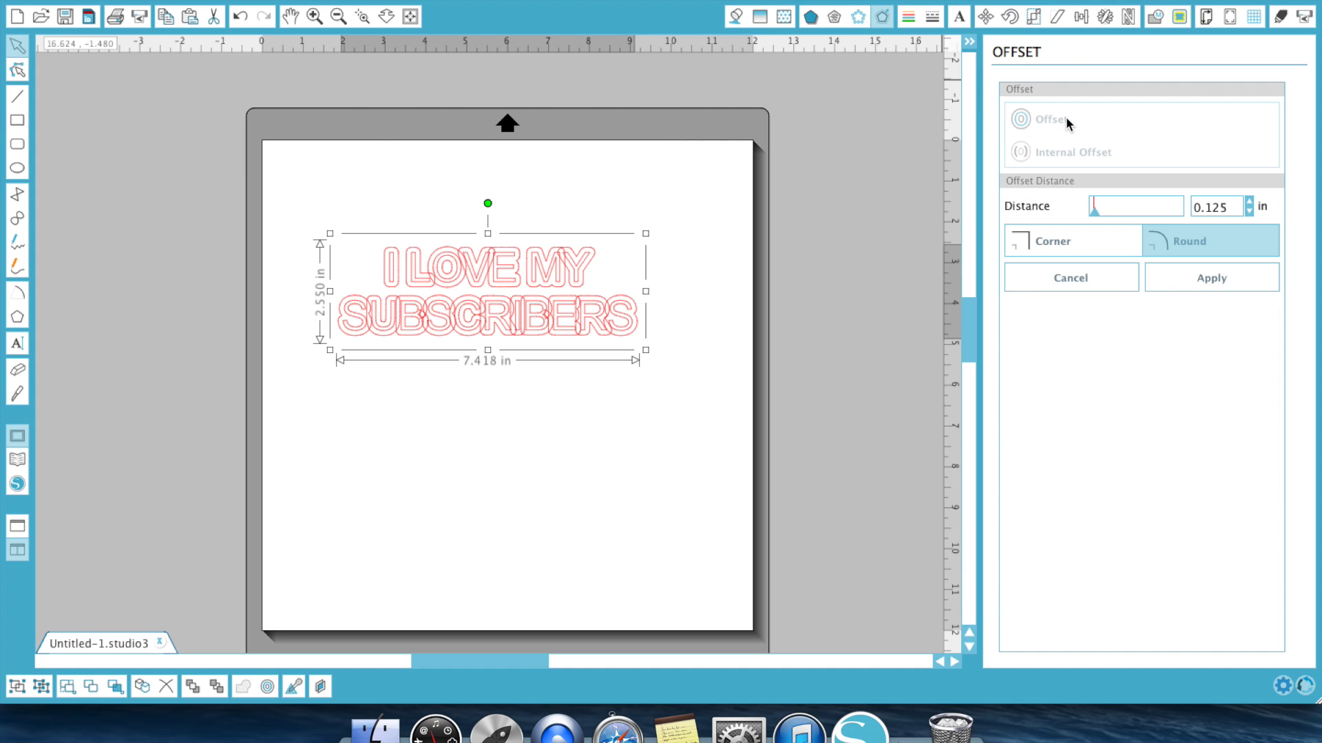
left_click(1250, 203)
left_click(1249, 203)
left_click(1250, 203)
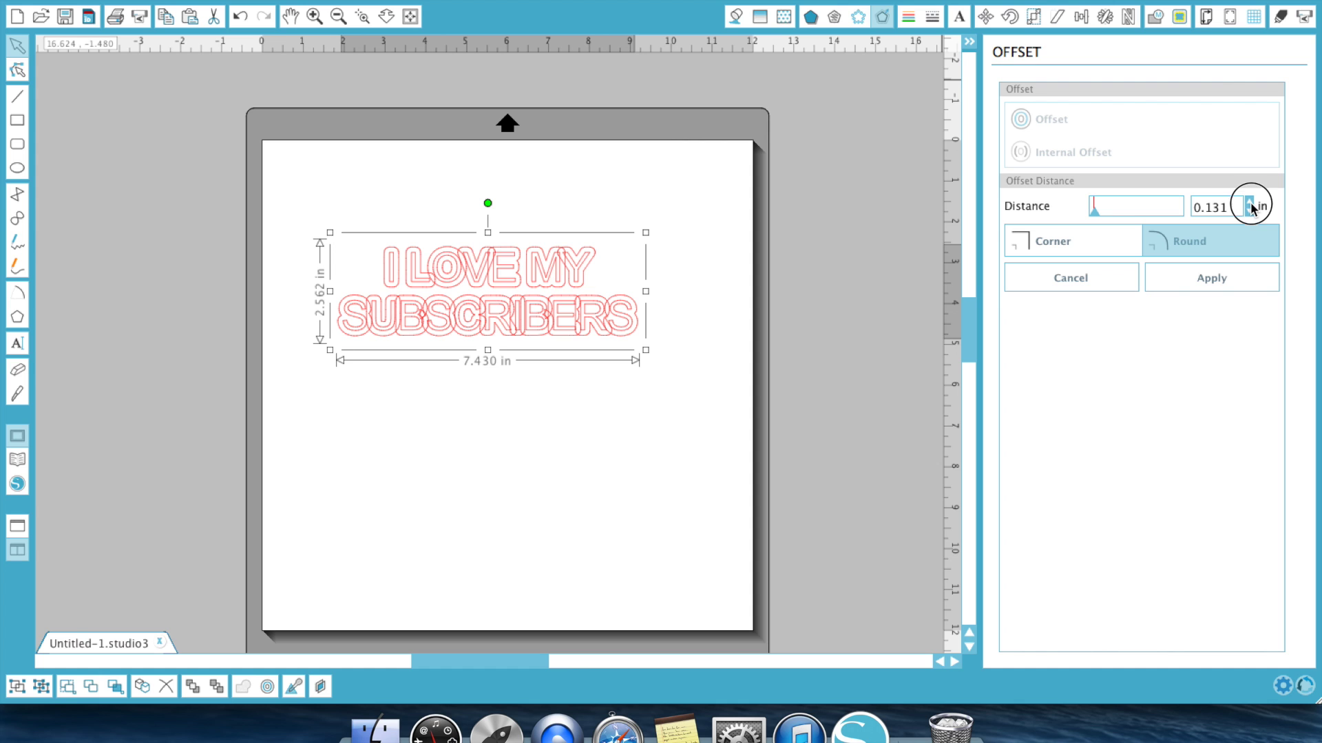
left_click(1249, 205)
left_click(1250, 204)
left_click(1249, 204)
left_click(1249, 205)
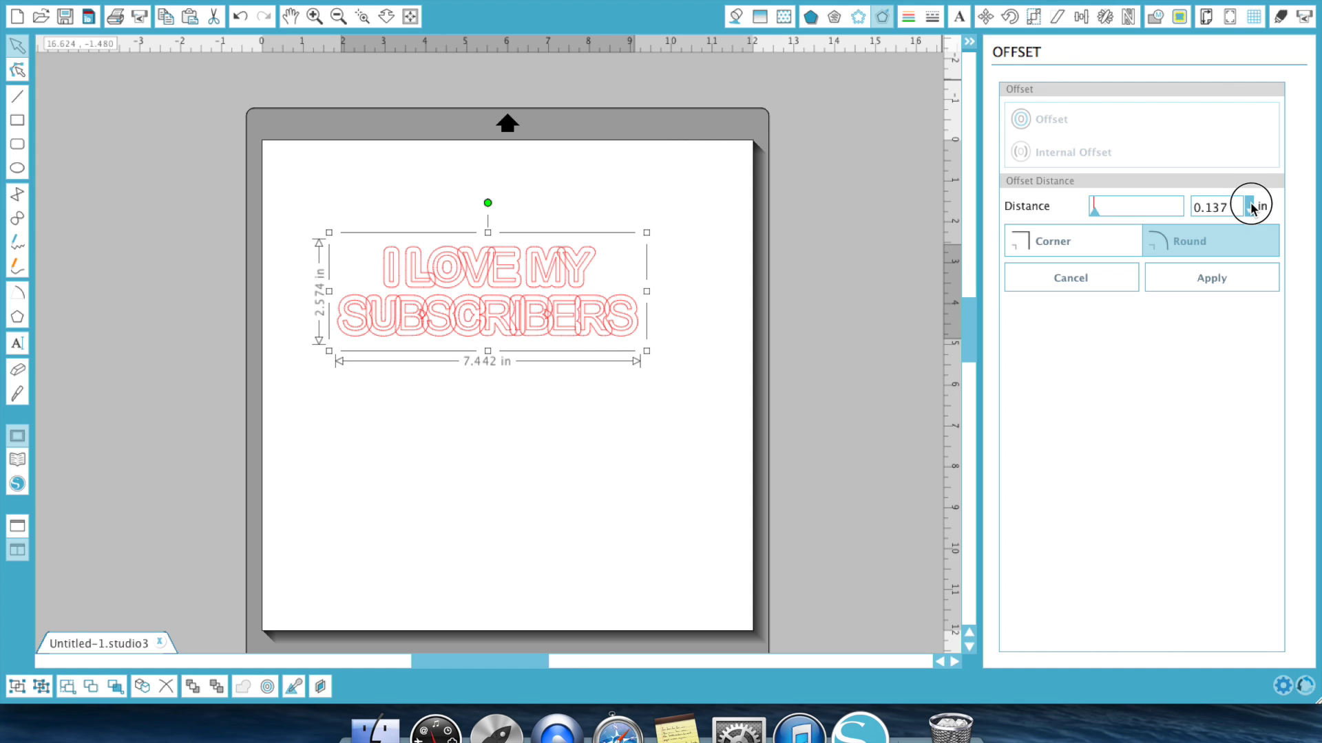
left_click(1249, 204)
left_click(1250, 204)
left_click(1249, 204)
left_click(1249, 205)
left_click(1249, 204)
left_click(1249, 205)
left_click(1250, 204)
left_click(1249, 203)
left_click(1250, 204)
left_click(1249, 204)
left_click(1249, 204)
left_click(1249, 204)
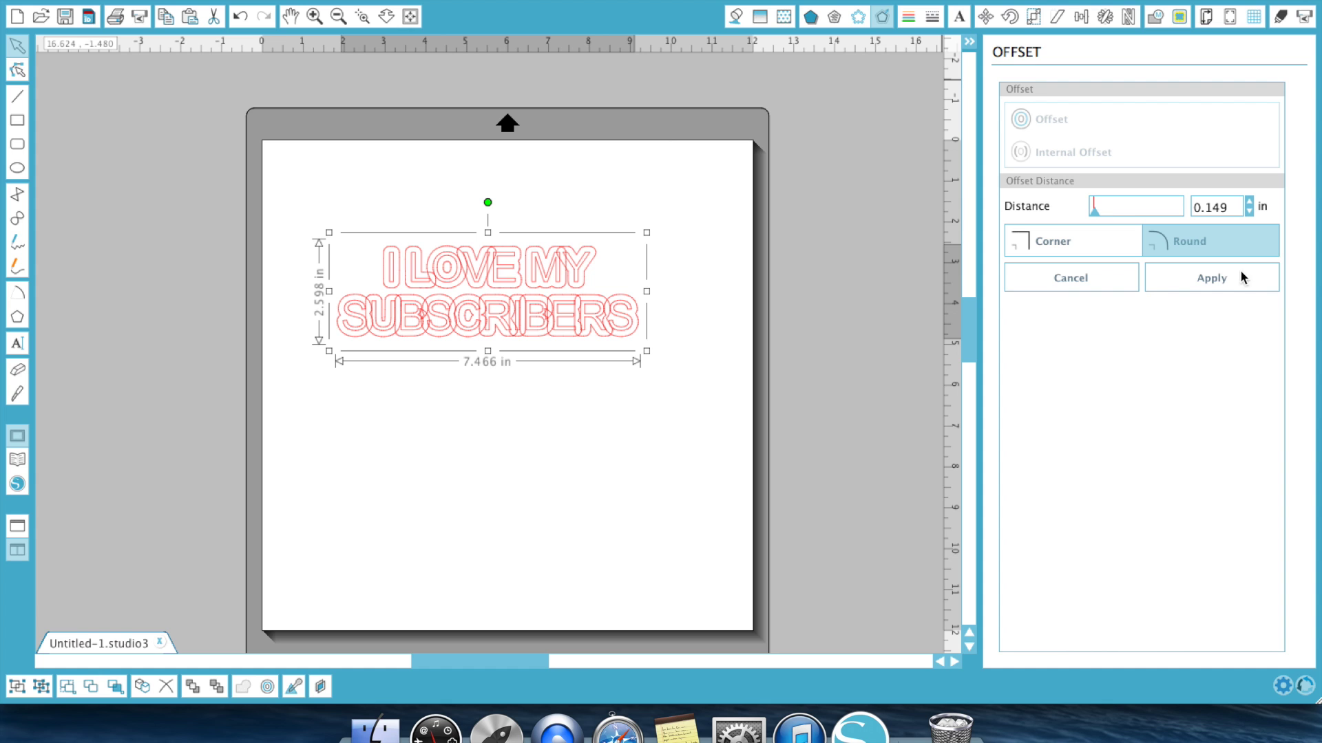
left_click(1224, 282)
left_click(468, 380)
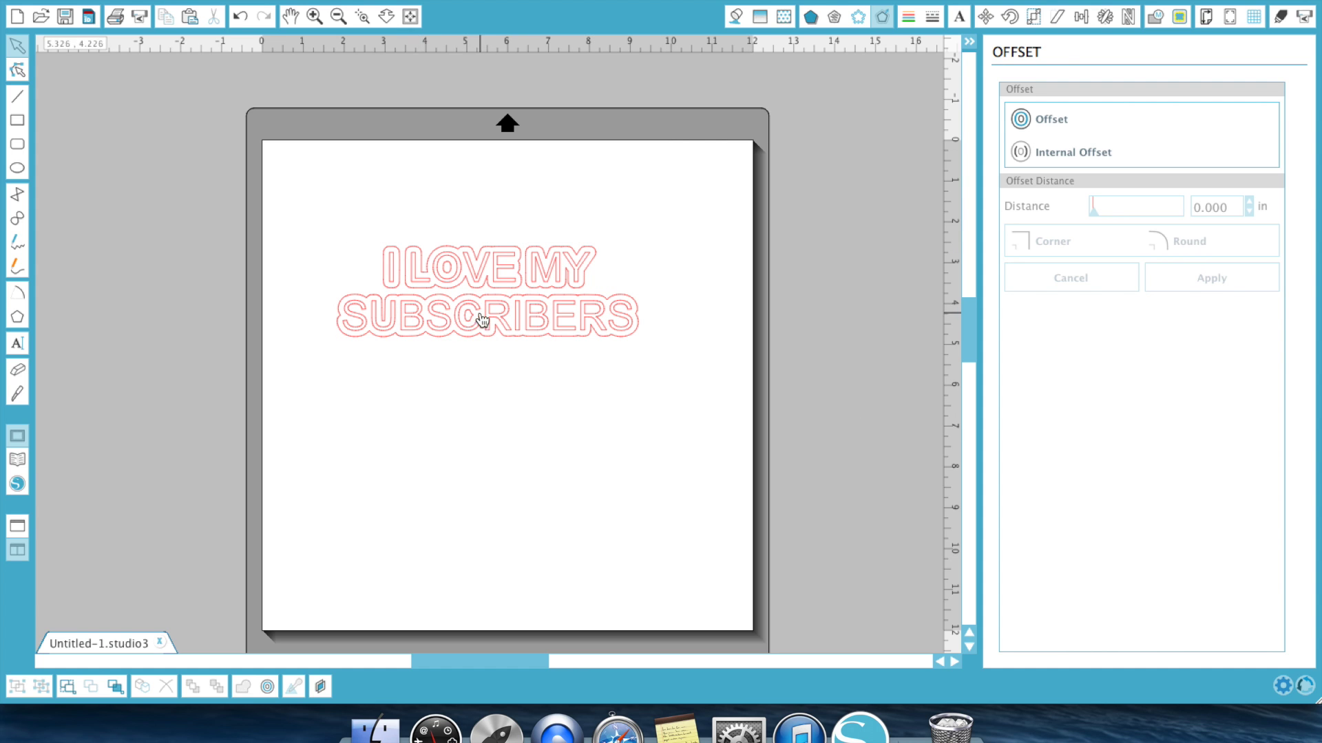
Add a 0.125 in offset around MY, LOVE, I and SUBSCRIBERS, then marquee-select the whole design
left_click(555, 252)
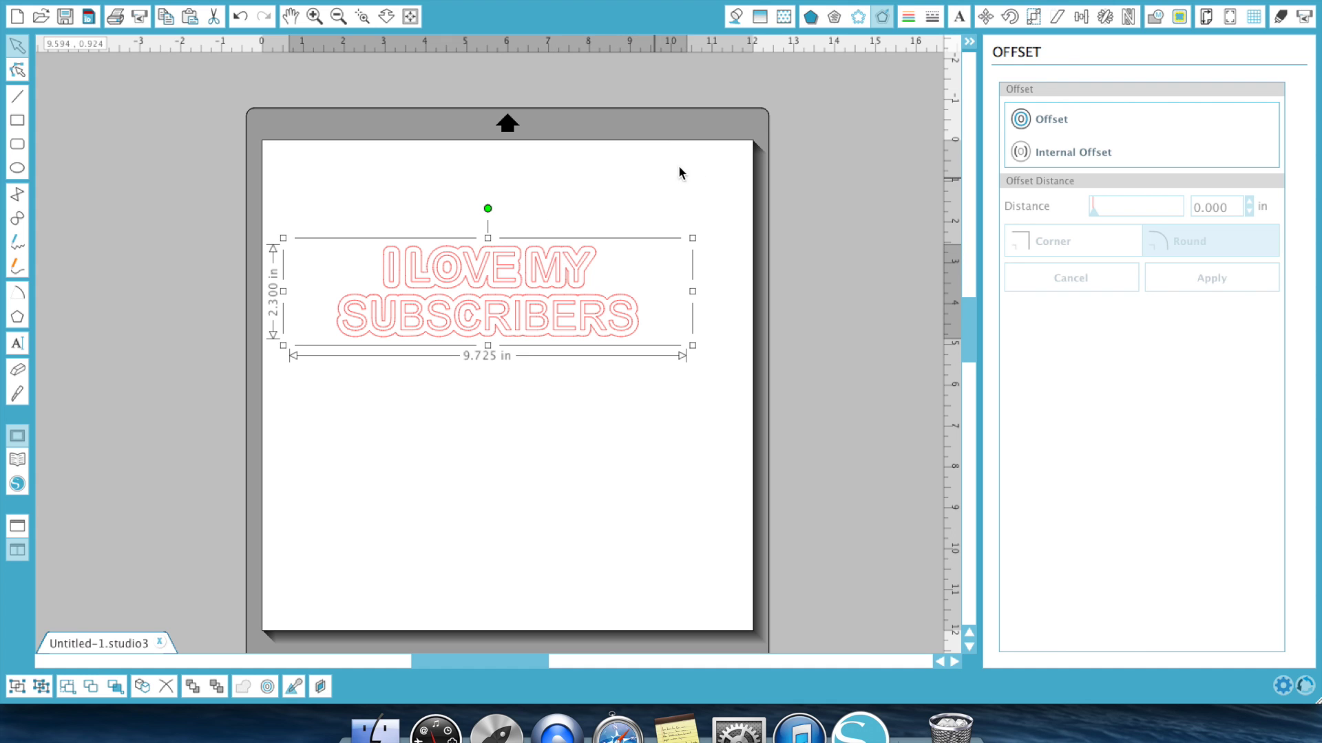
left_click(564, 249)
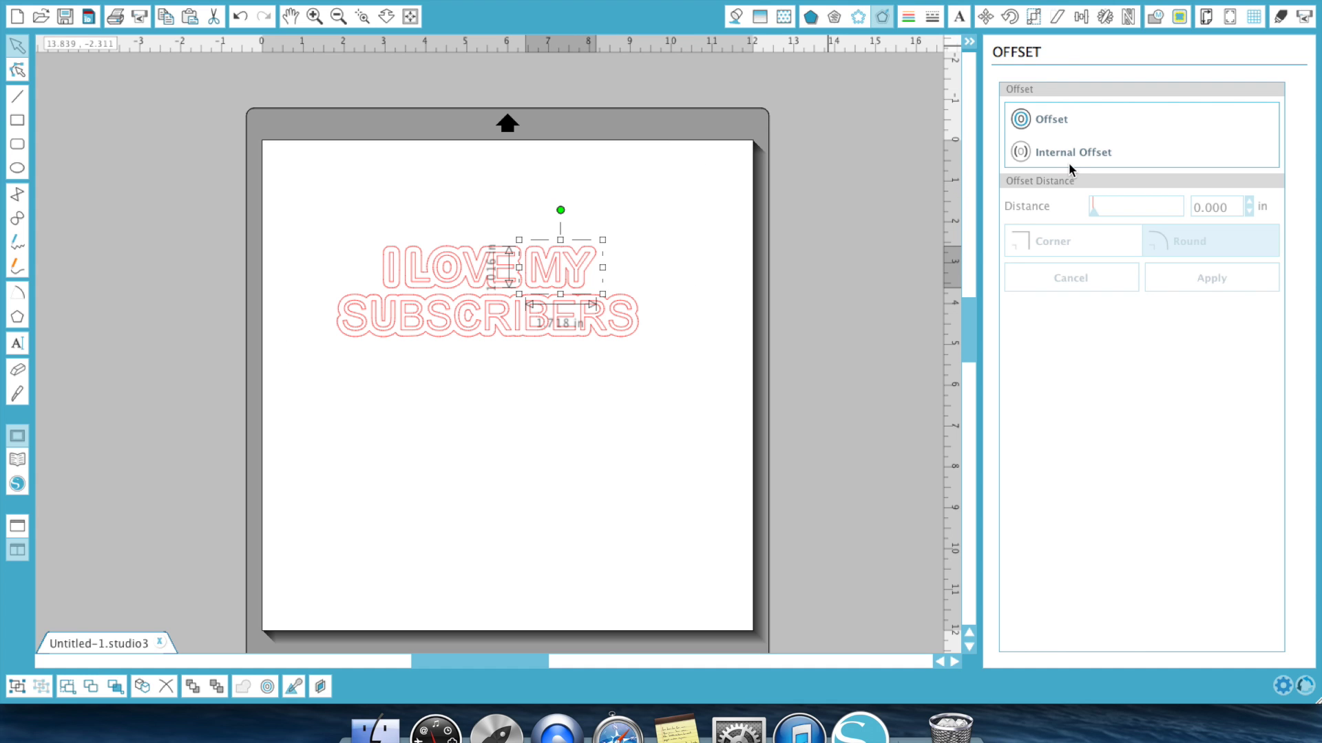
left_click(1053, 122)
left_click(501, 244)
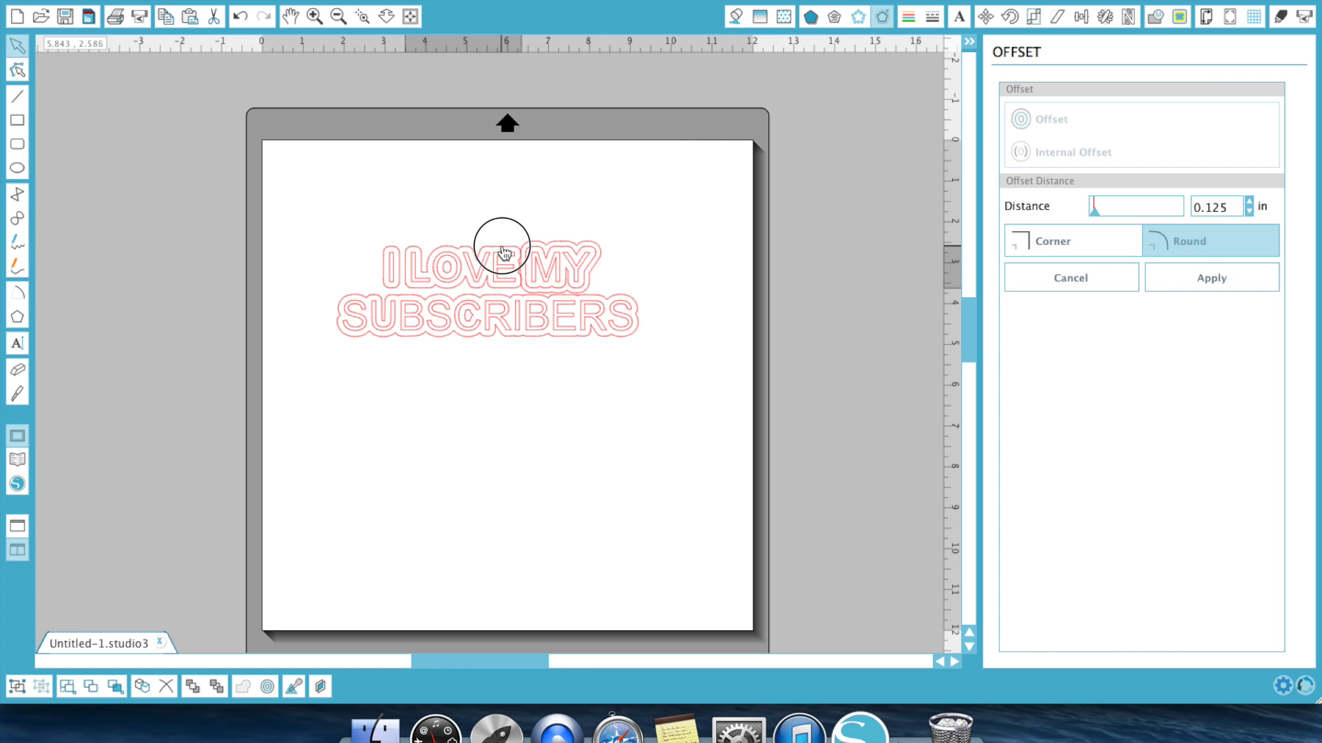
left_click(1056, 118)
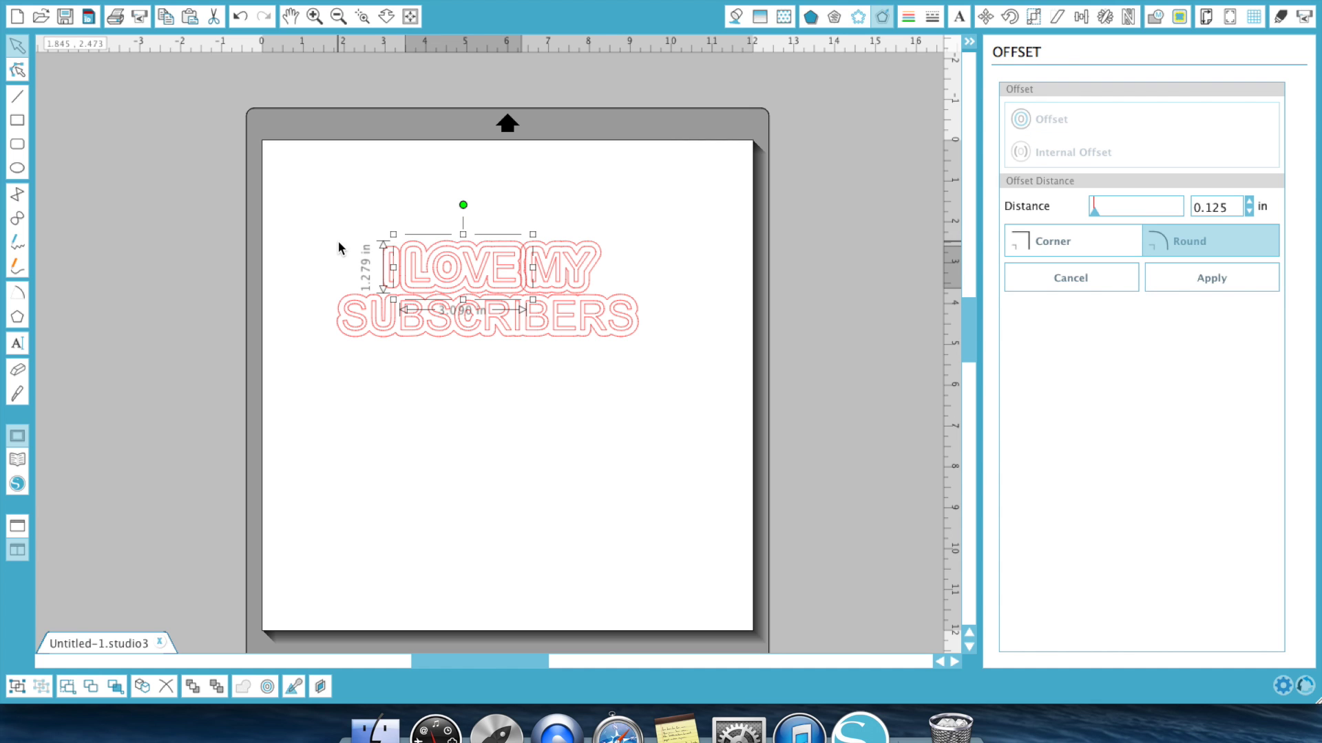
left_click(387, 252)
left_click(1051, 119)
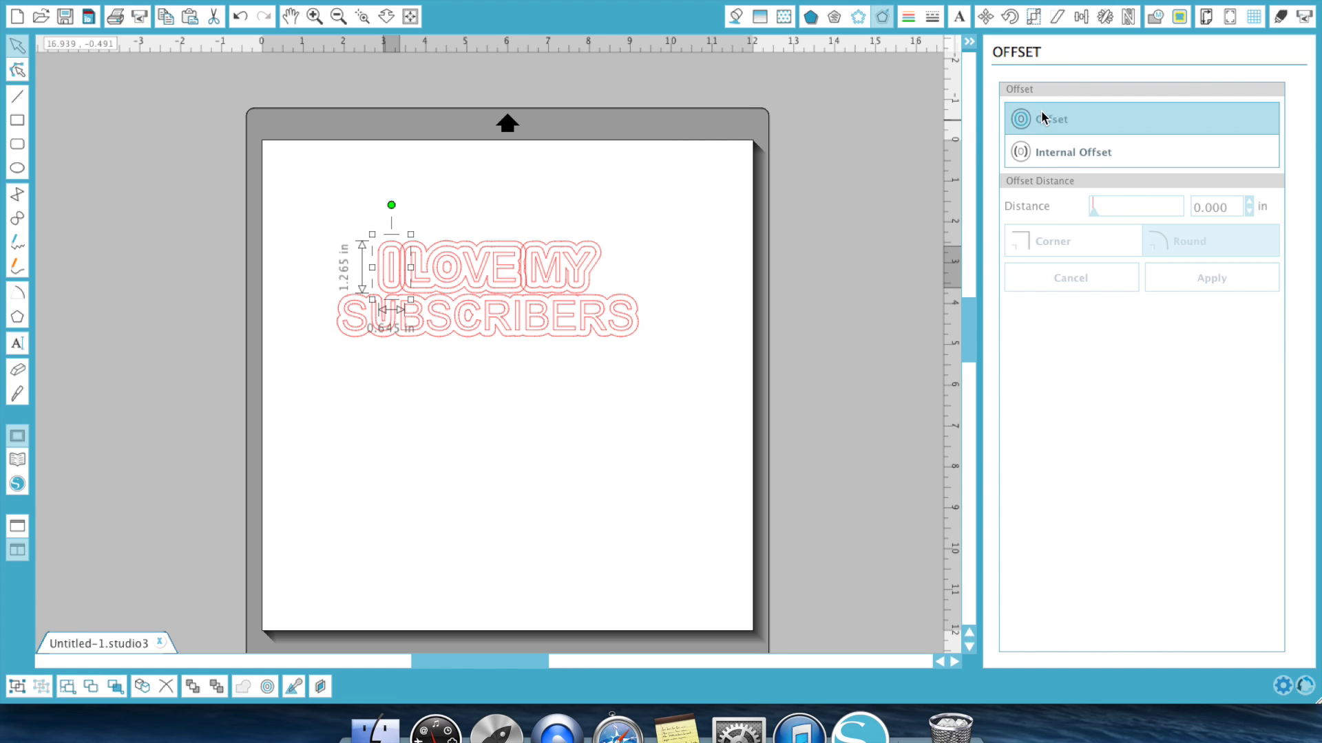
left_click(598, 344)
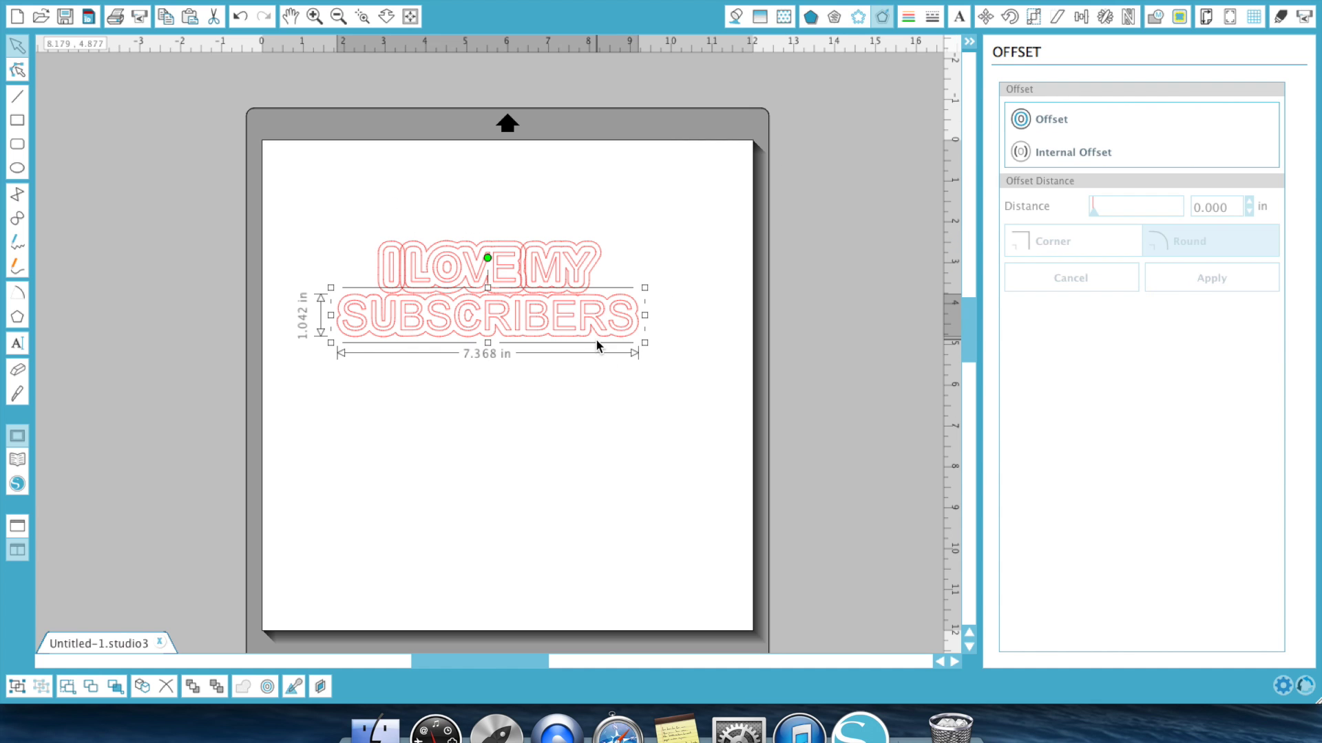
left_click(1053, 119)
left_click(568, 497)
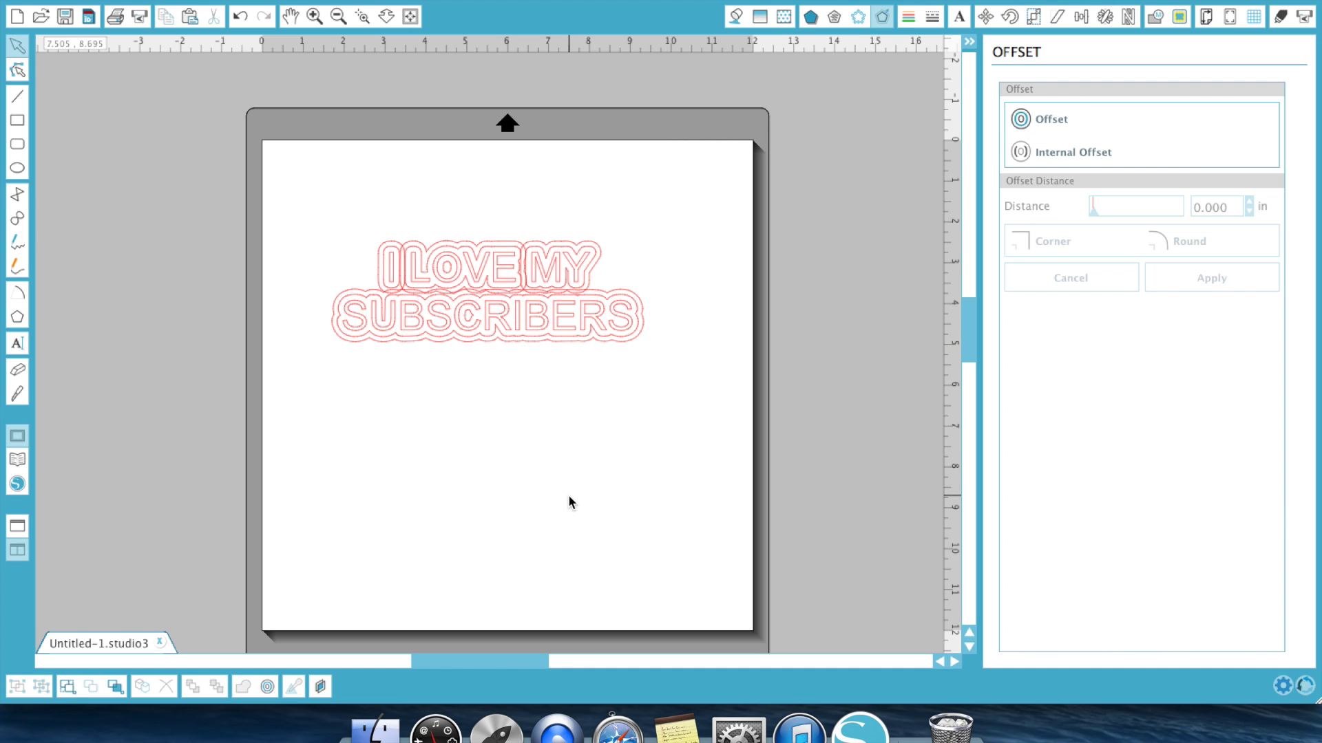
left_click_drag(325, 220, 733, 385)
Delete the selected I LOVE MY SUBSCRIBERS design and its offsets from the mat
key("Delete")
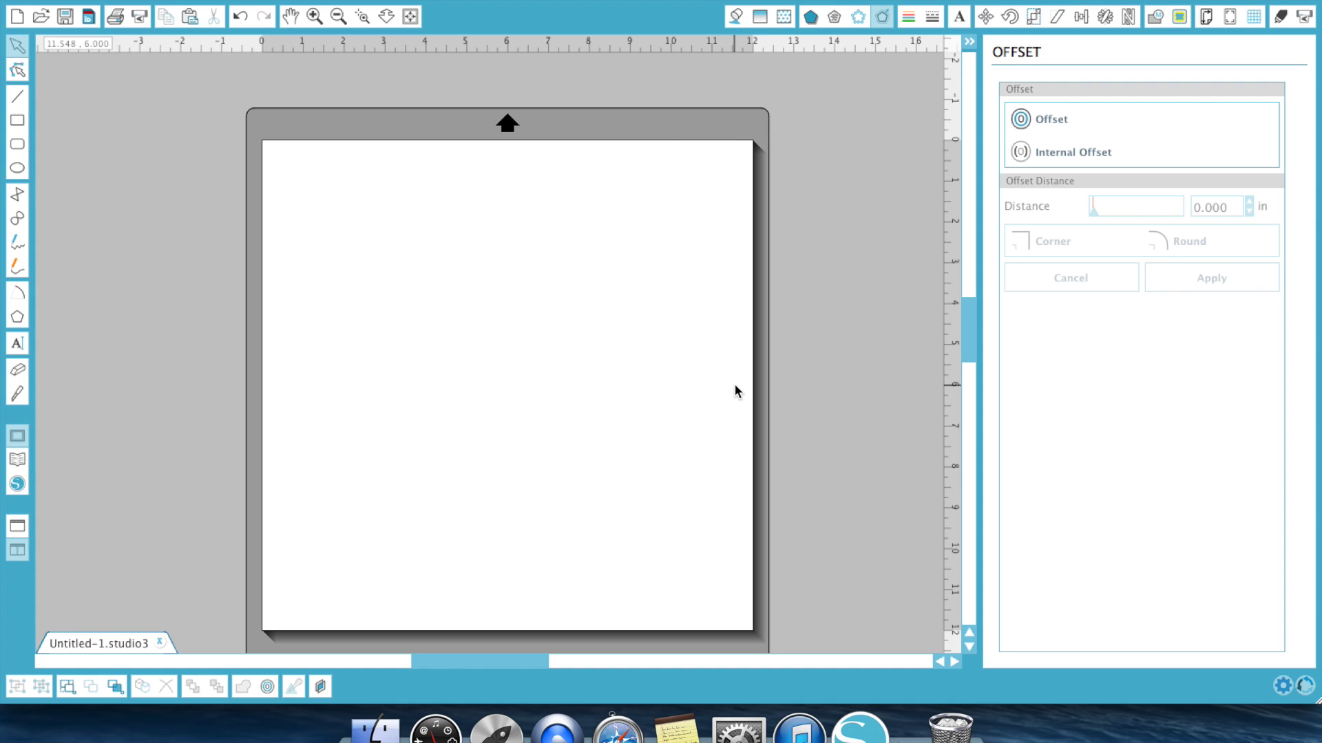